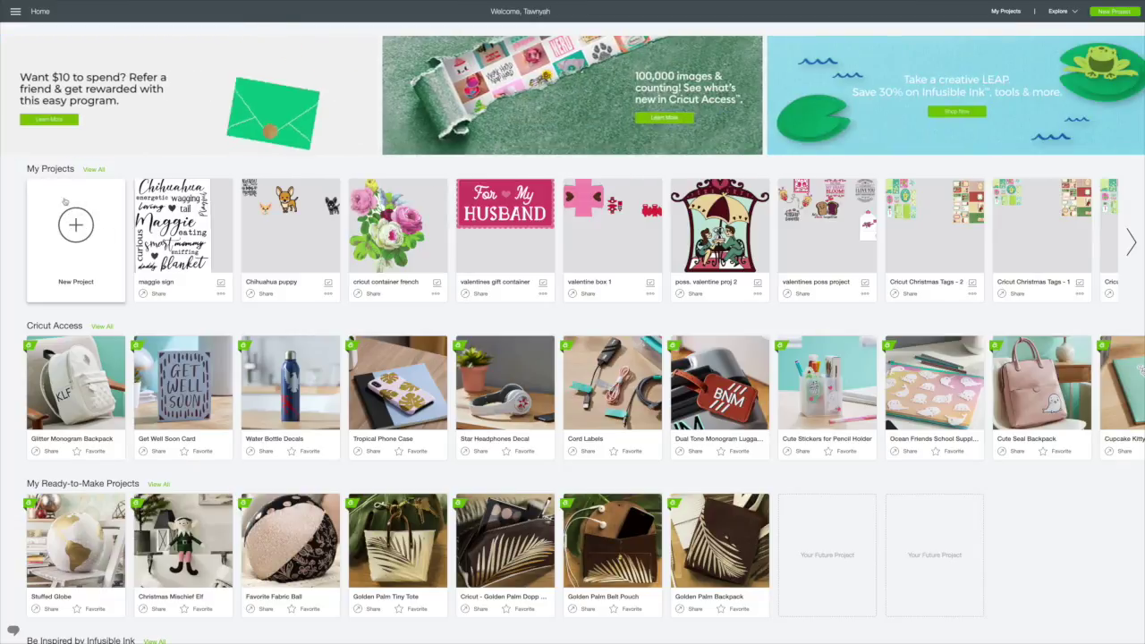
- Open the saved "maggie sign" project on the canvas for customizing
click(75, 226)
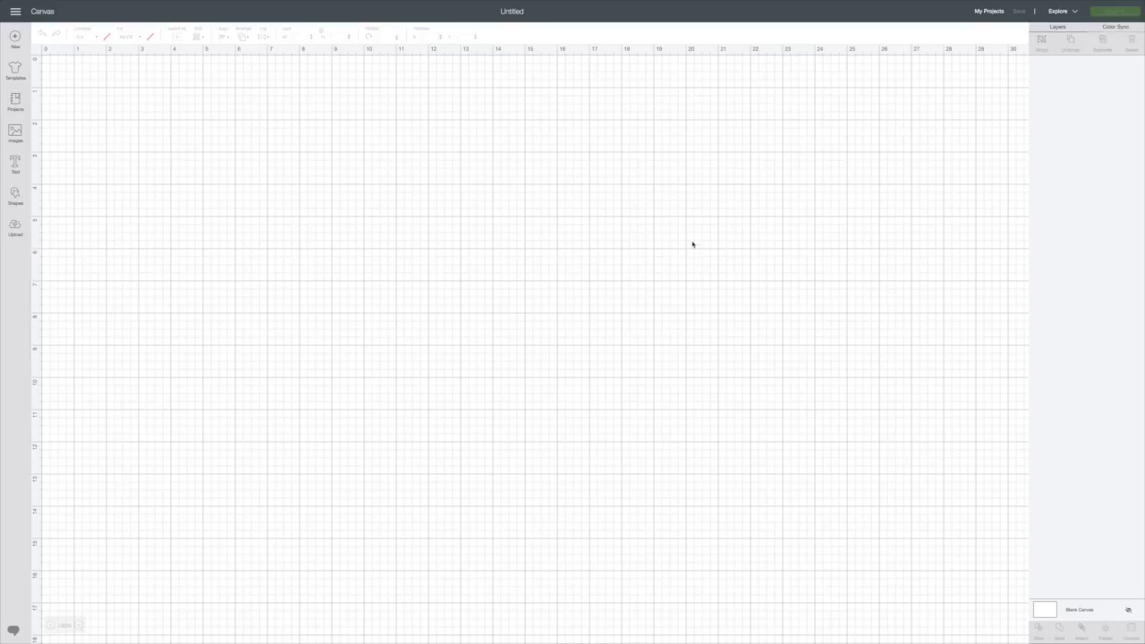
click(985, 11)
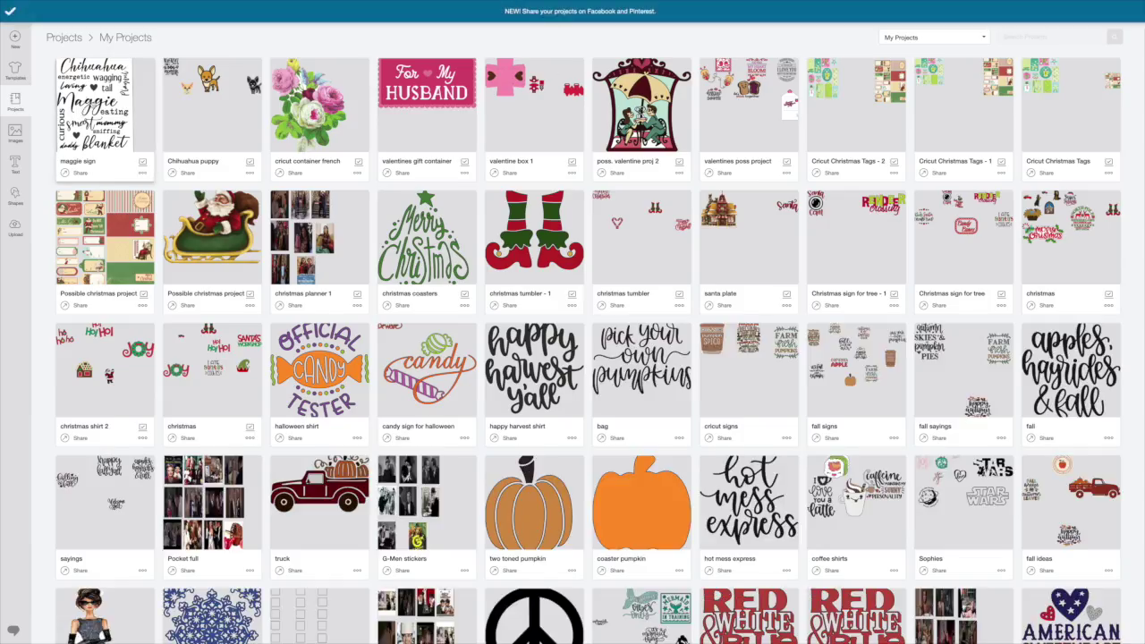
click(108, 124)
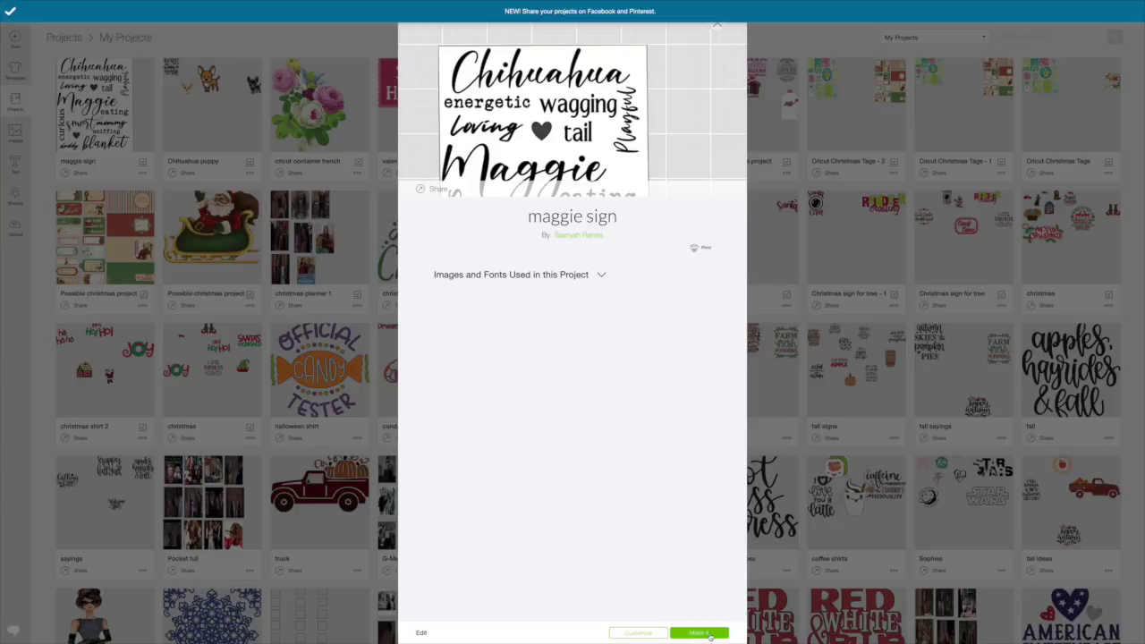
click(638, 634)
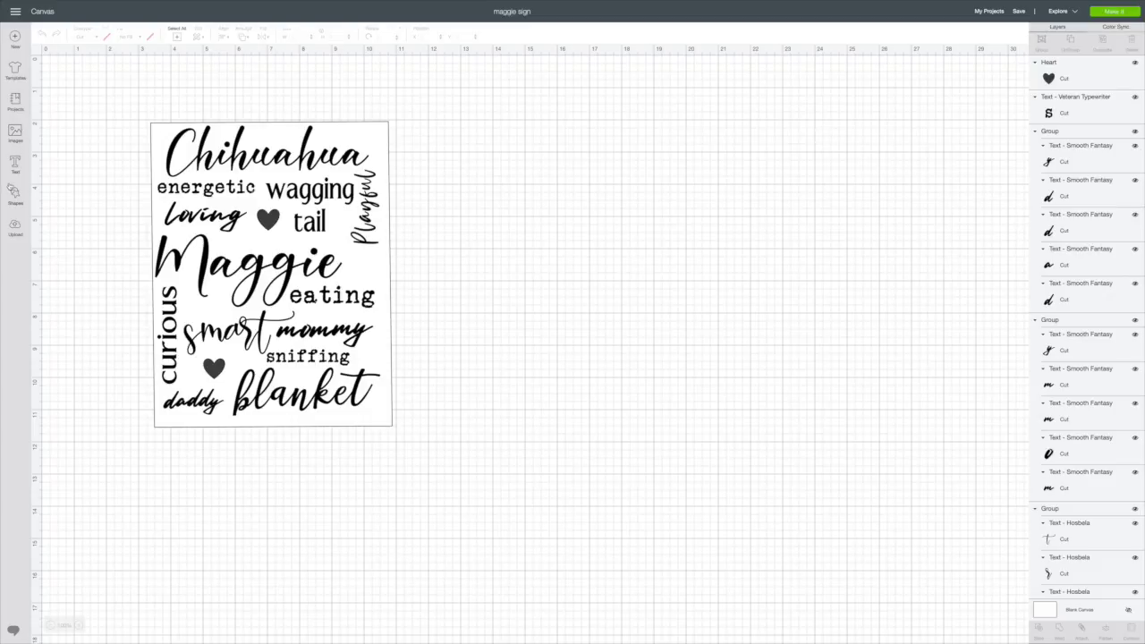
- Add a square shape in the empty canvas area beside the existing sign design and color it white
click(15, 194)
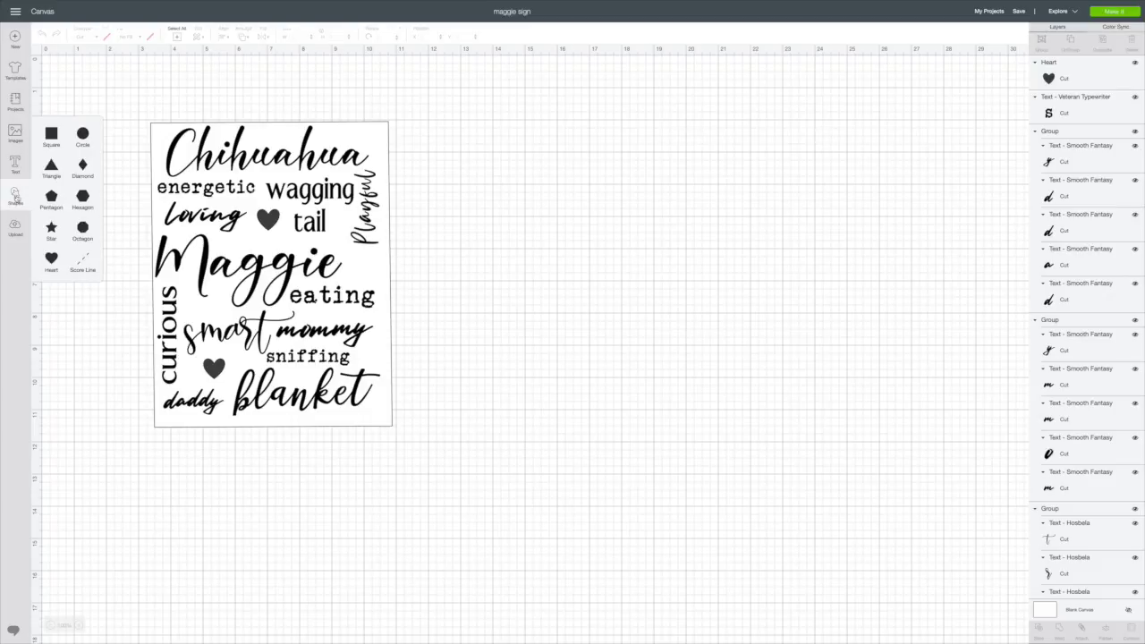
click(51, 134)
drag(141, 141, 705, 179)
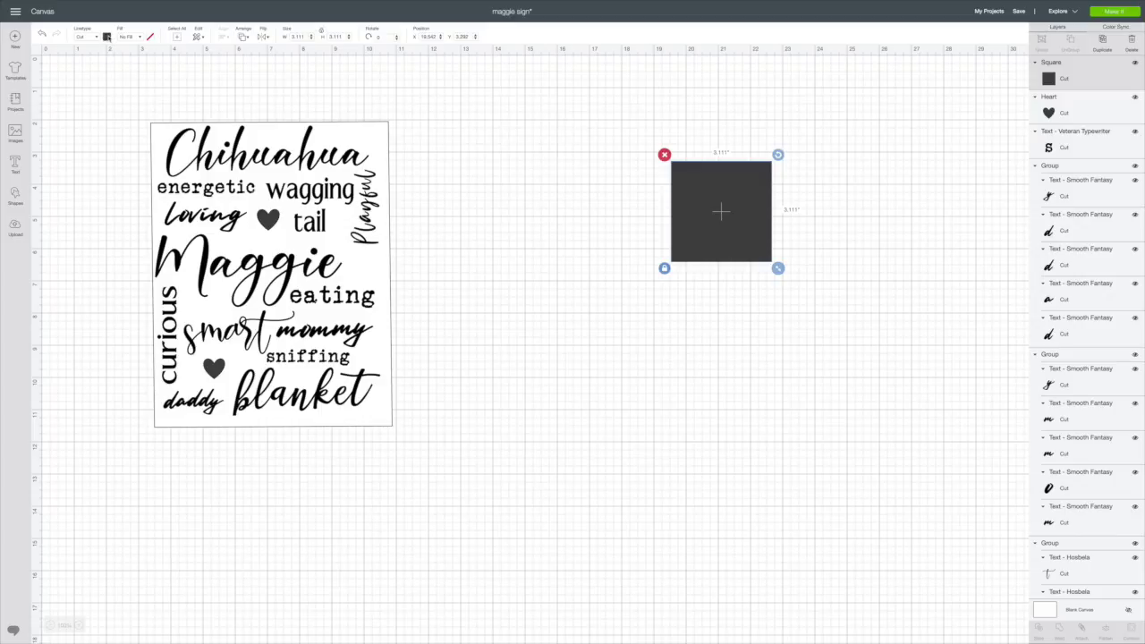
click(107, 36)
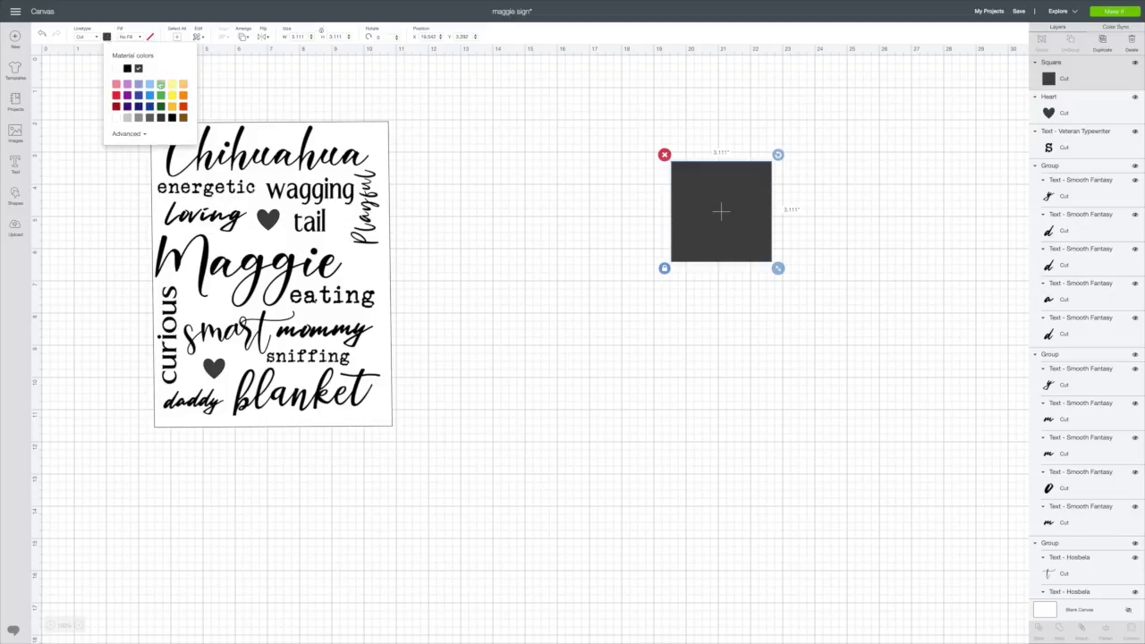
click(116, 118)
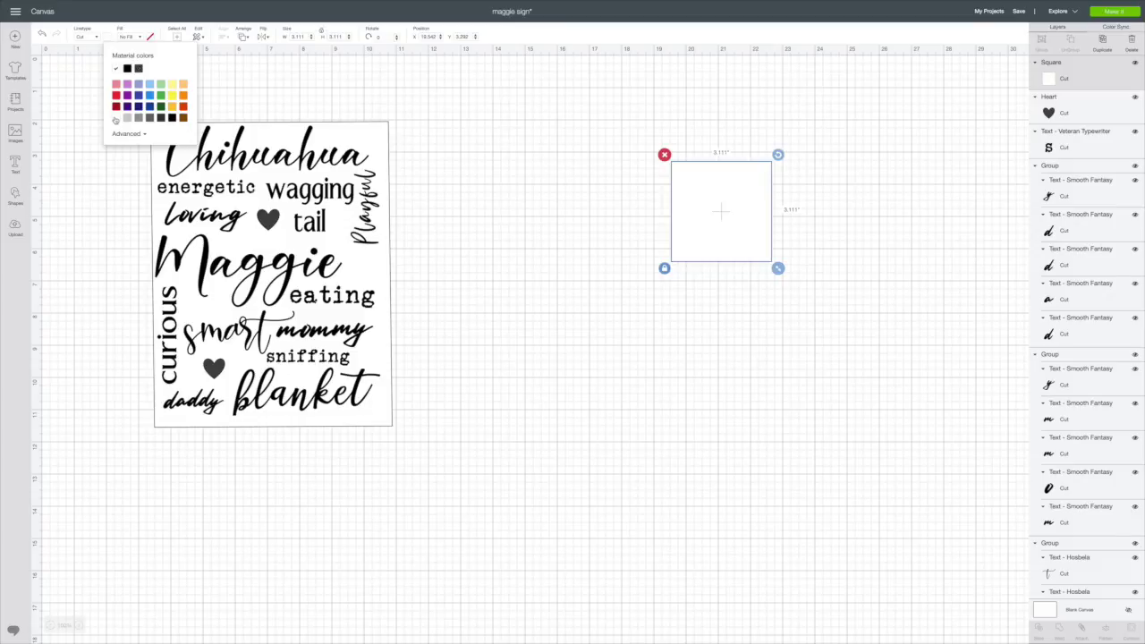
click(595, 188)
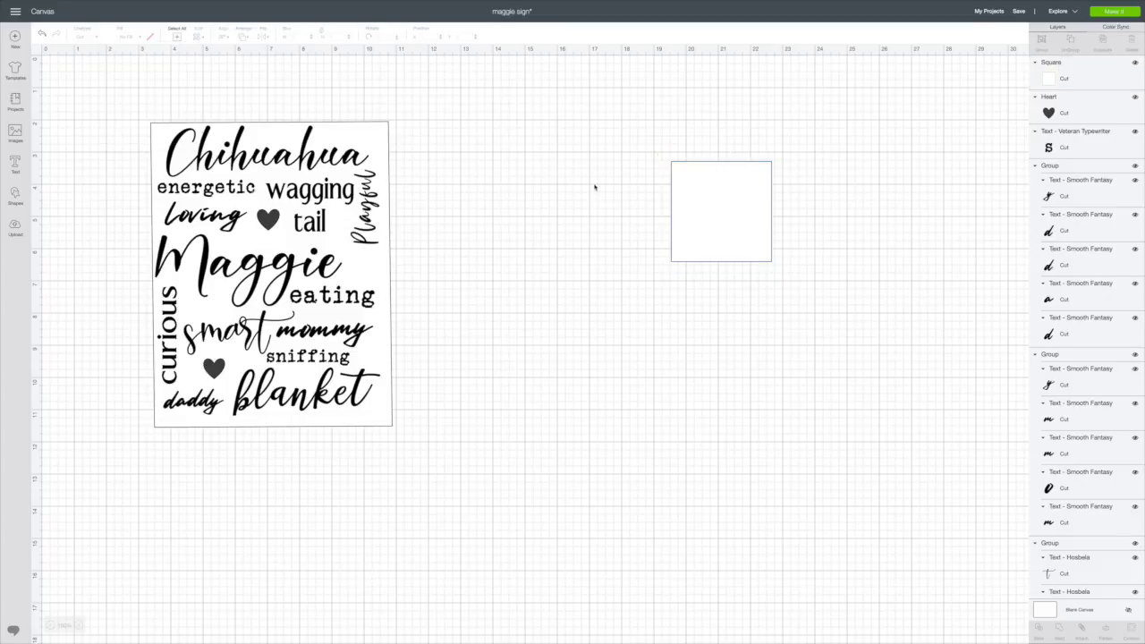
- Unlock the white square's proportions, size it 7.5 inches wide by 9.5 inches high, and move it closer to the existing sign
click(708, 199)
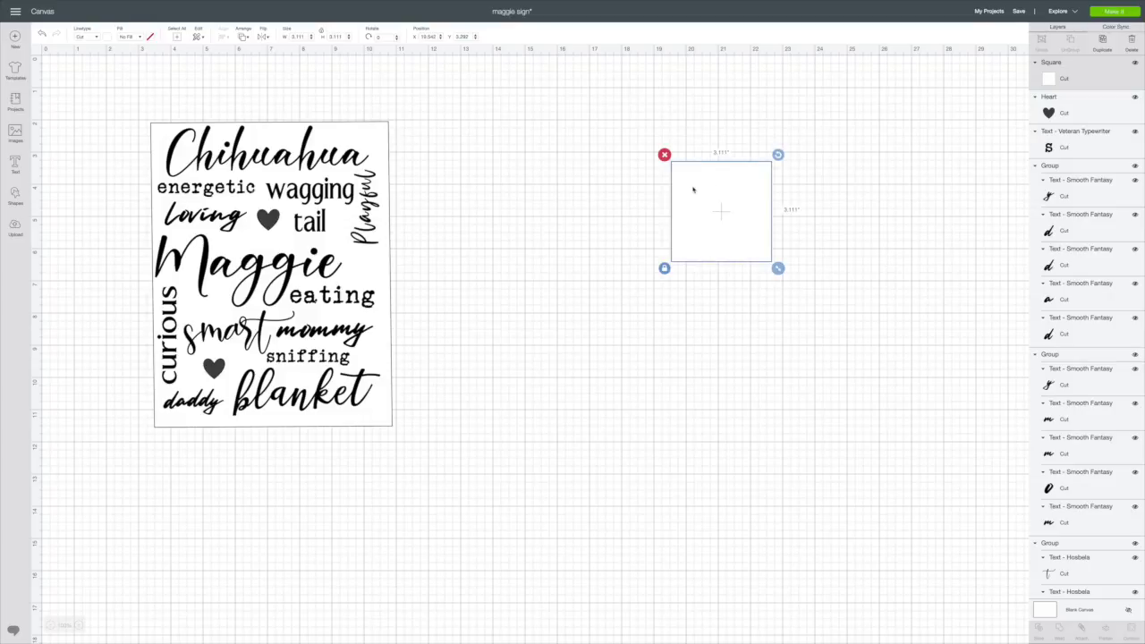
click(323, 33)
click(341, 36)
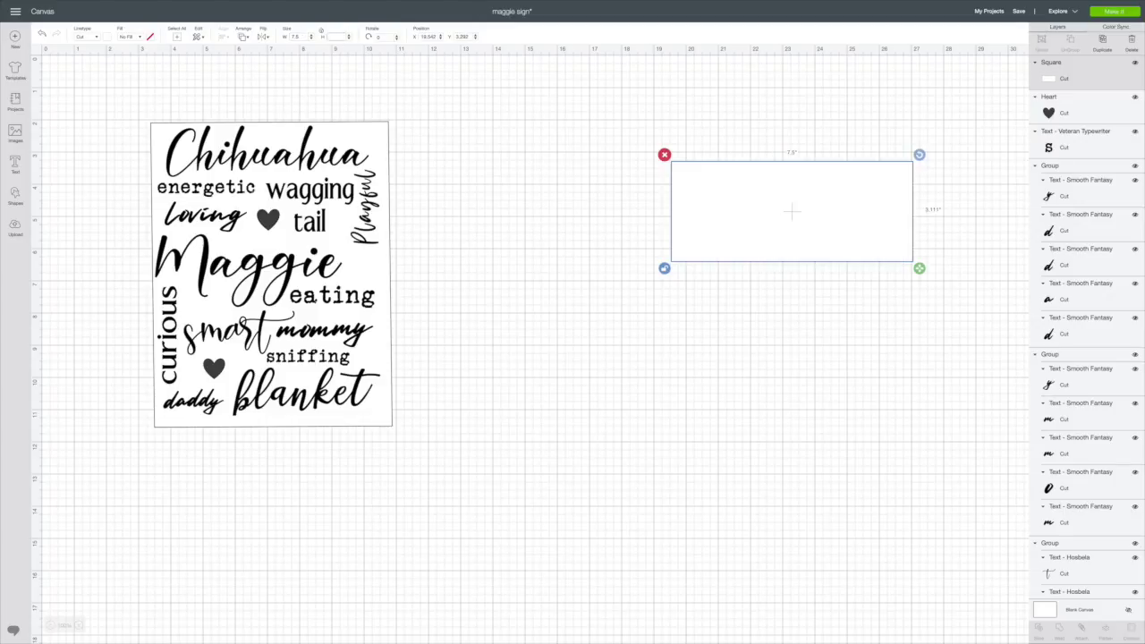
text(9.5)
key(Return)
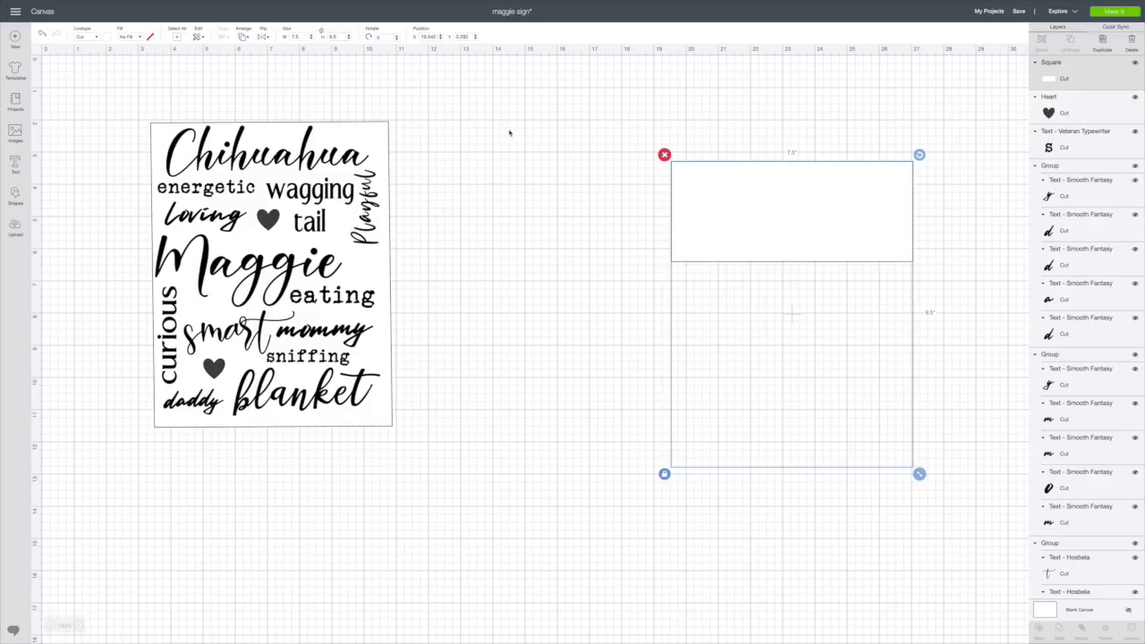
drag(750, 245, 642, 198)
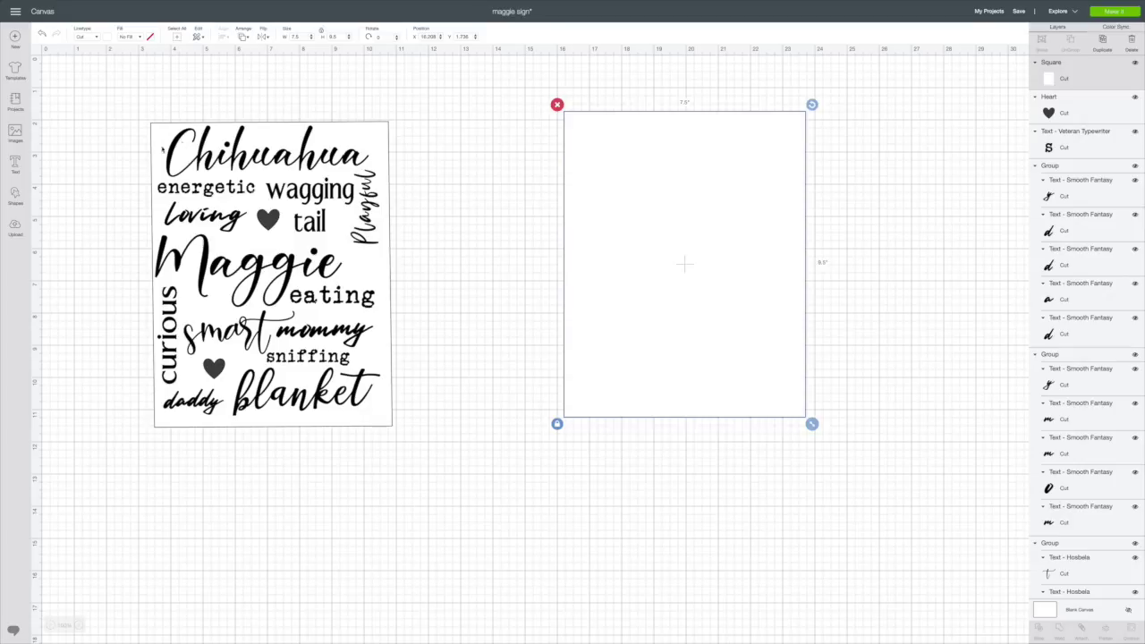
- Start a text object, search the fonts for "ast" and choose the Astra font
click(16, 167)
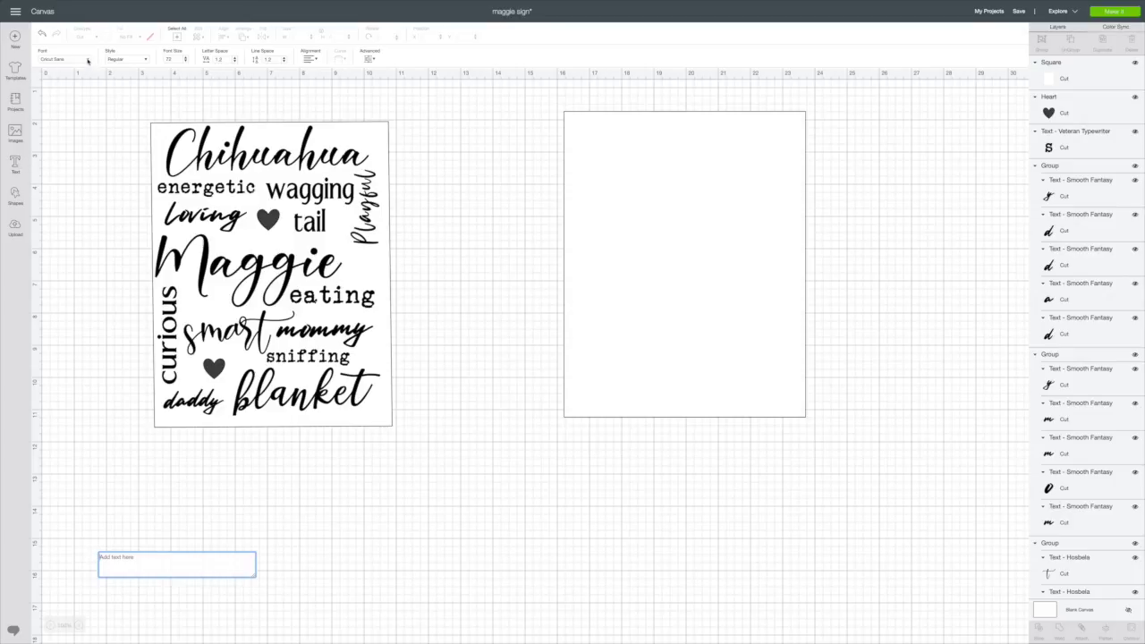
click(88, 60)
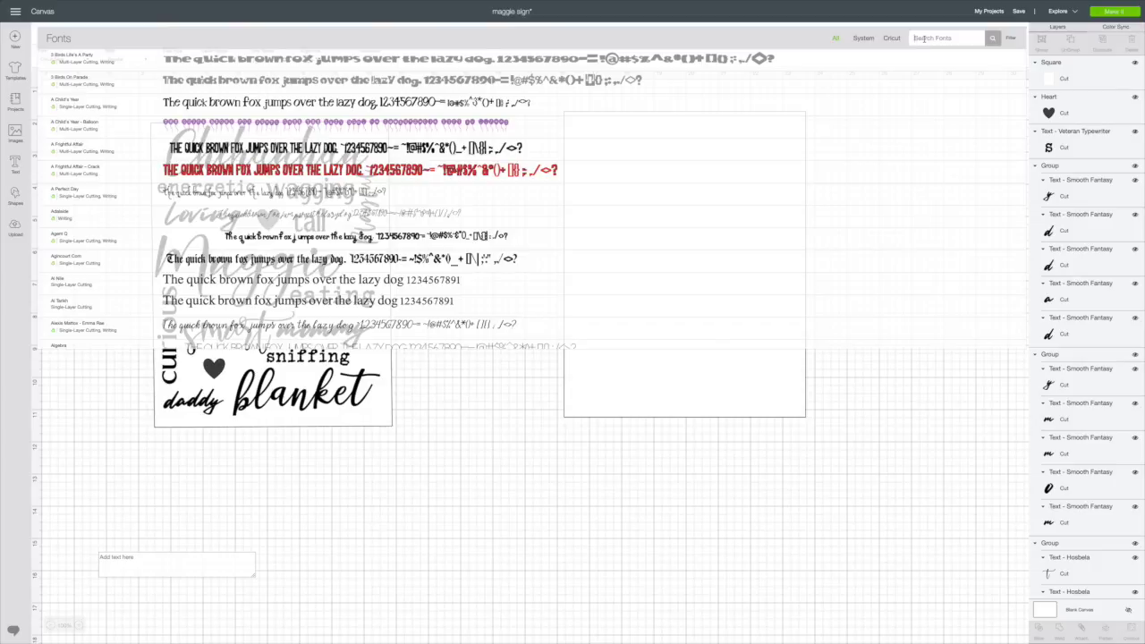
click(924, 38)
text(ast)
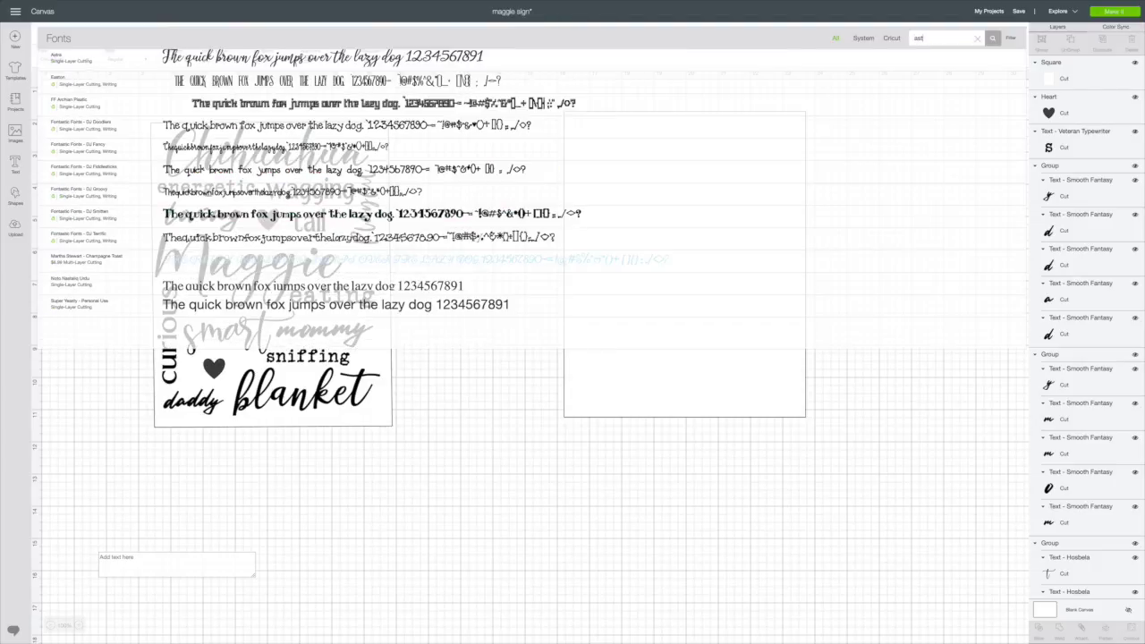
click(61, 59)
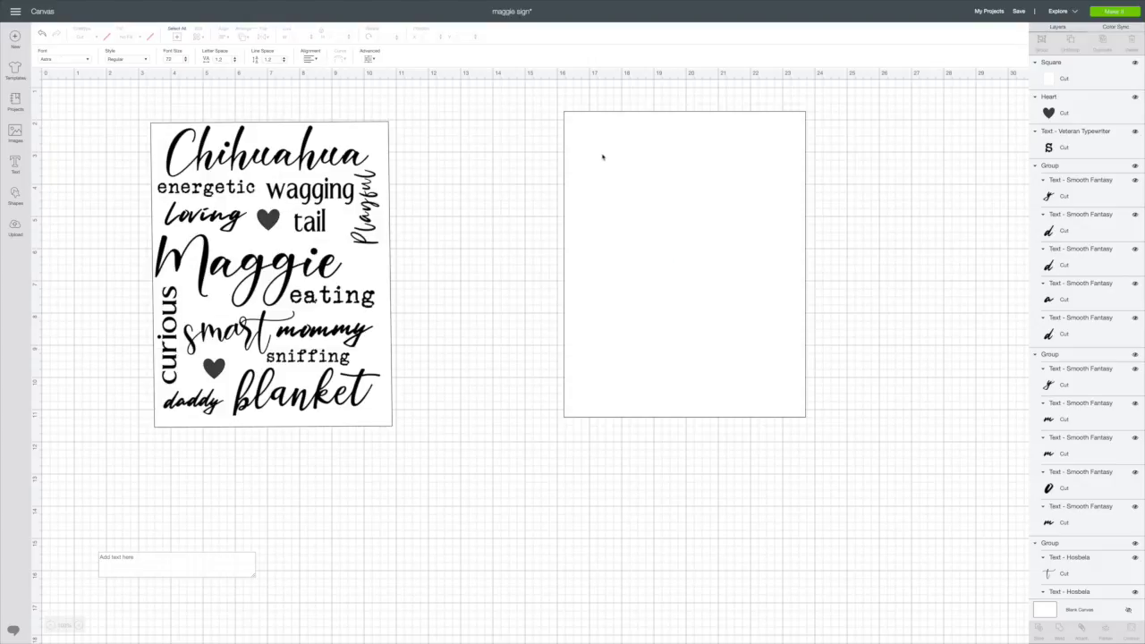
- Add a text object reading "Chihuahua" in the Astra font below the existing sign
click(592, 146)
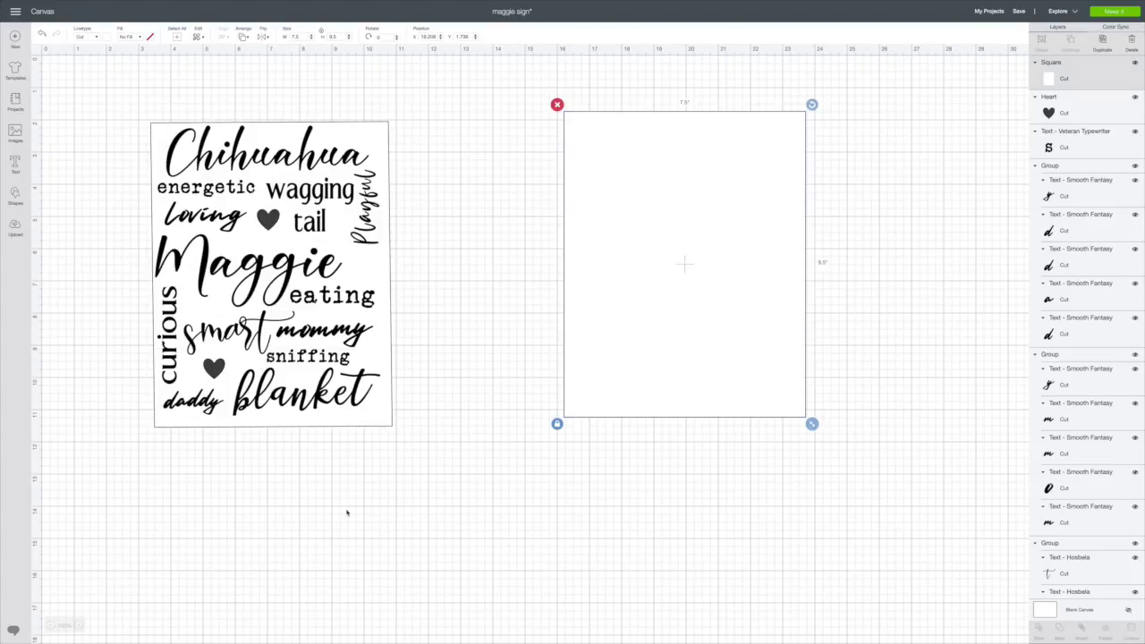
click(296, 515)
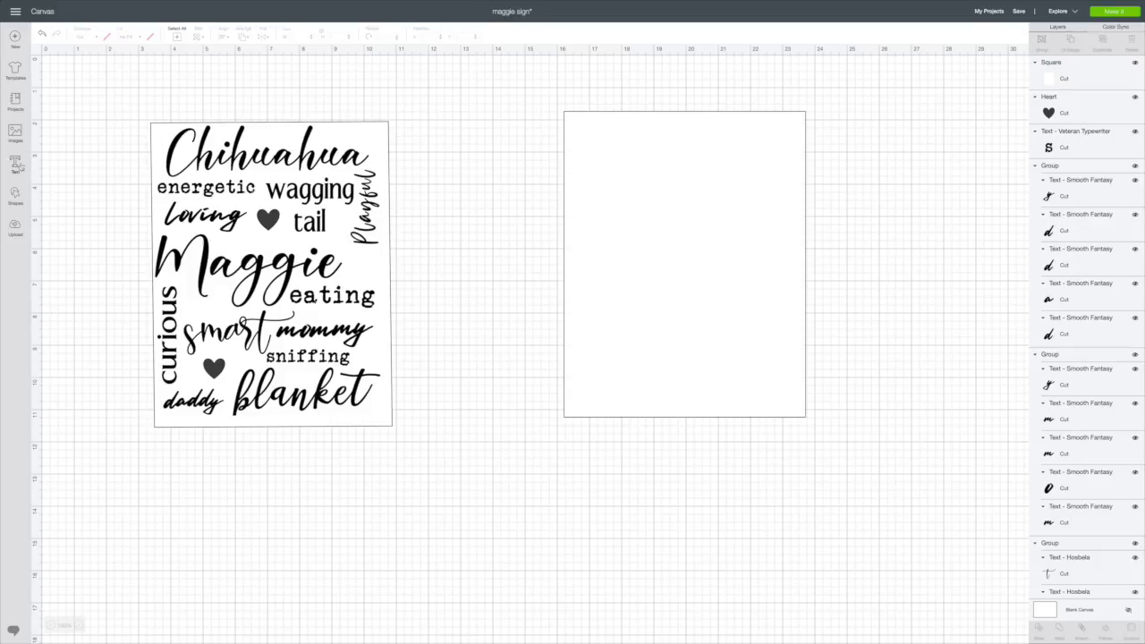
click(14, 163)
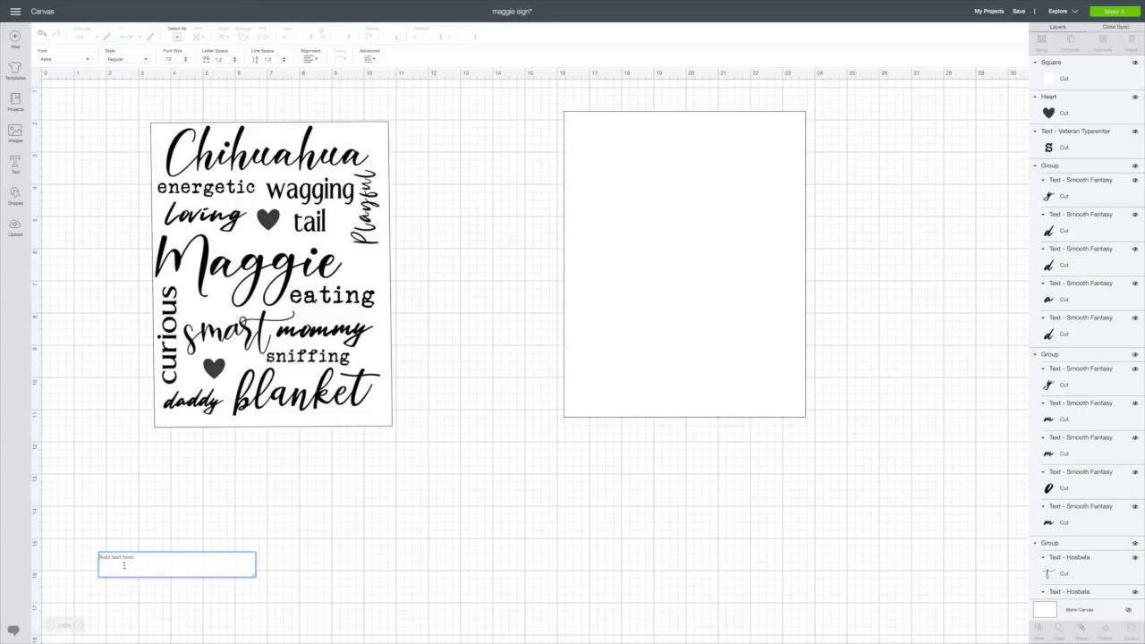
text(Chihuahua)
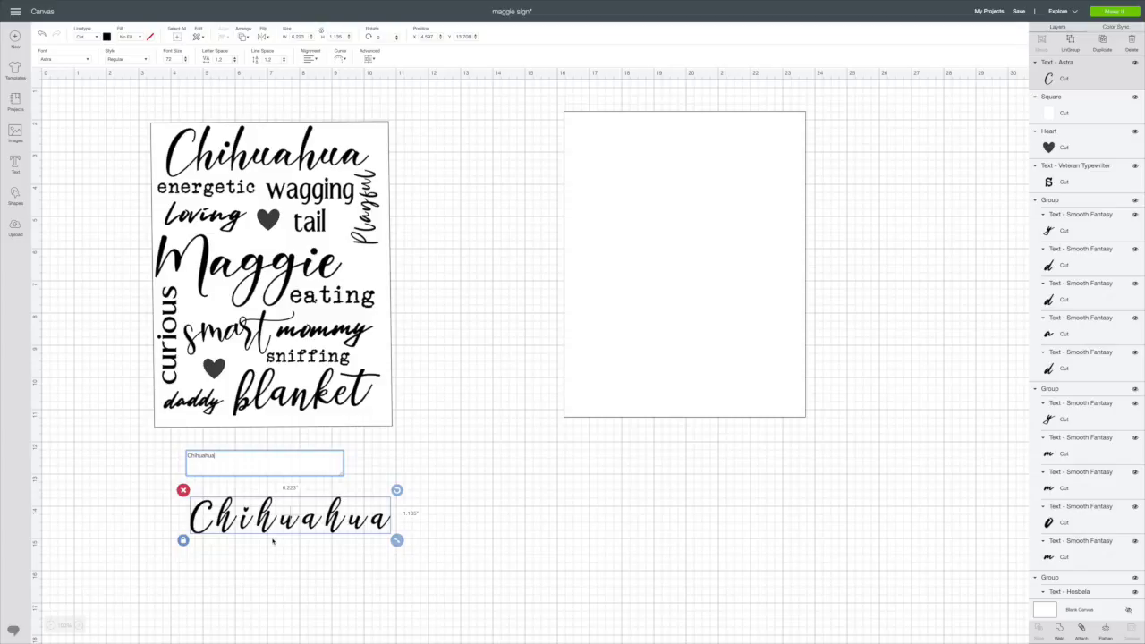
- Reduce the letter spacing of the "Chihuahua" text to -0.5
click(78, 624)
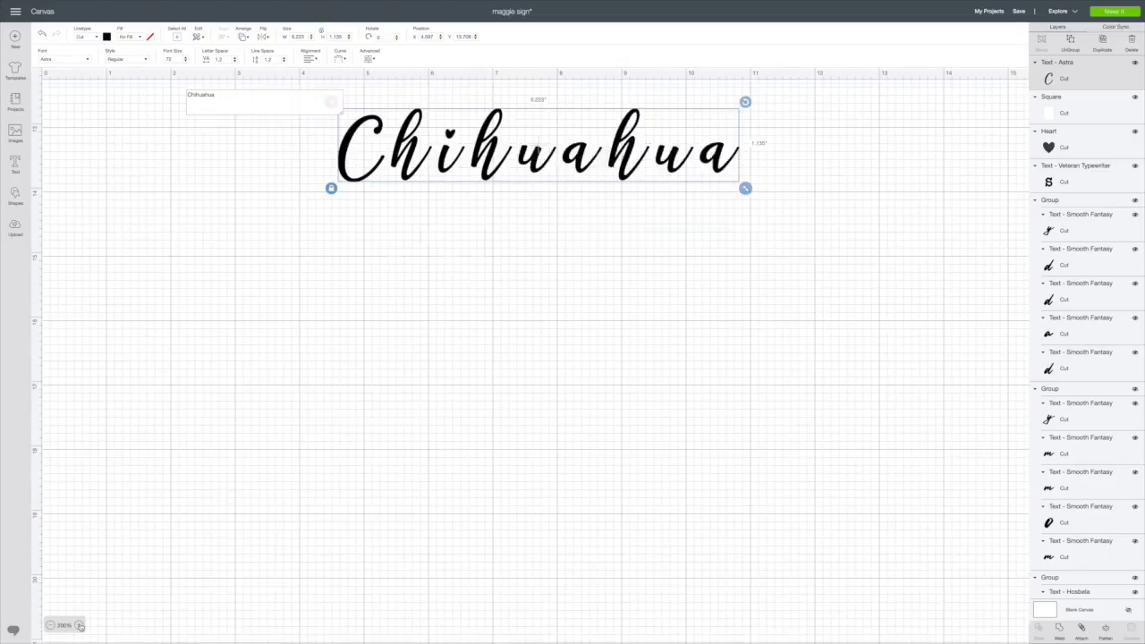
scroll(269, 412, down, 1)
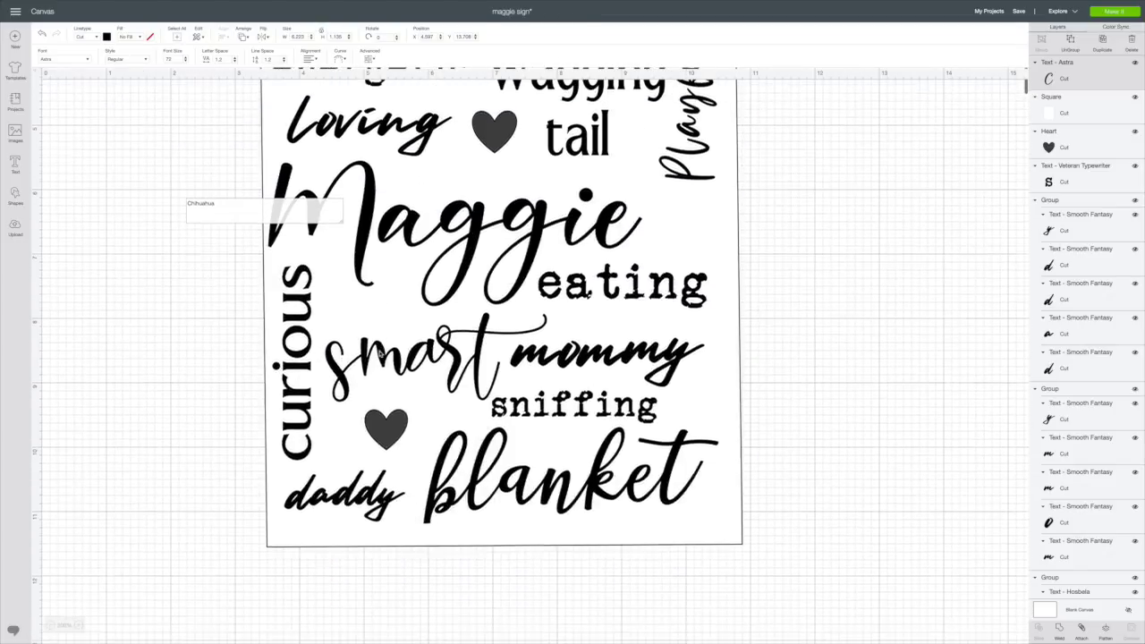
click(51, 626)
scroll(274, 404, up, 2)
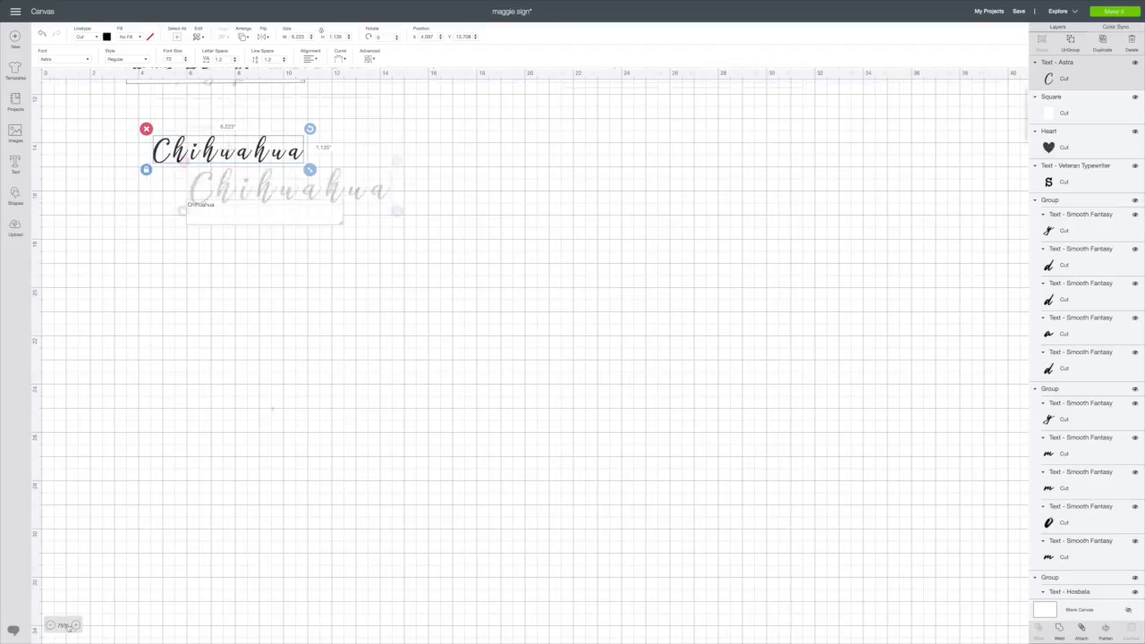
scroll(468, 391, down, 1)
scroll(465, 370, up, 2)
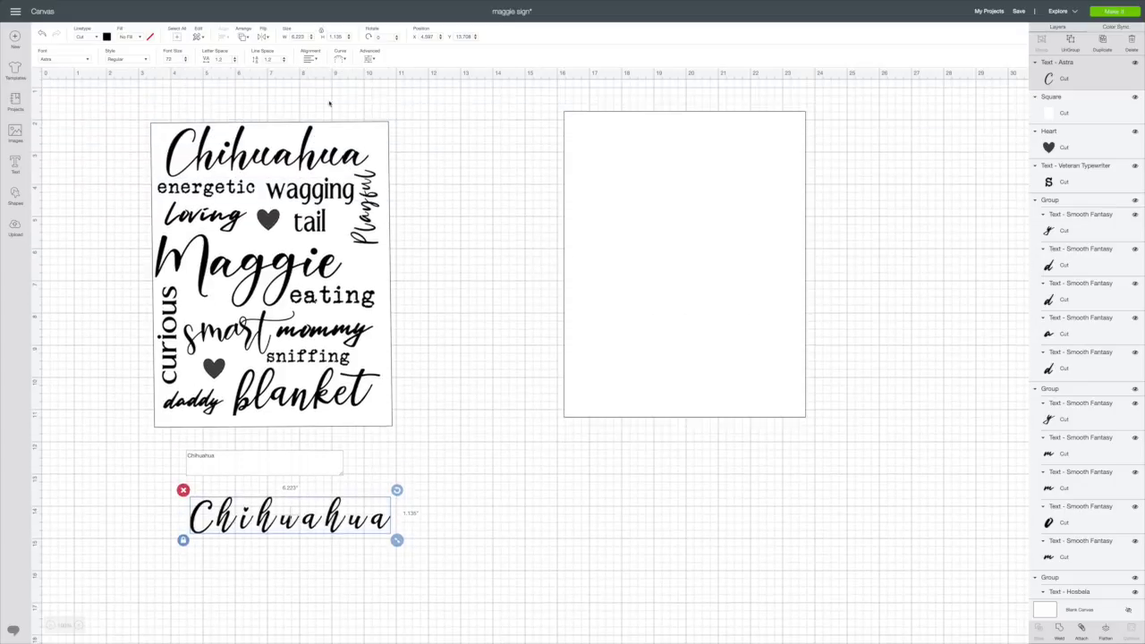
click(236, 61)
click(236, 61)
click(235, 61)
click(235, 61)
click(235, 61)
click(235, 61)
click(236, 61)
click(236, 61)
click(235, 61)
click(236, 61)
click(235, 61)
click(235, 61)
click(235, 60)
click(236, 61)
click(235, 61)
click(236, 61)
click(236, 61)
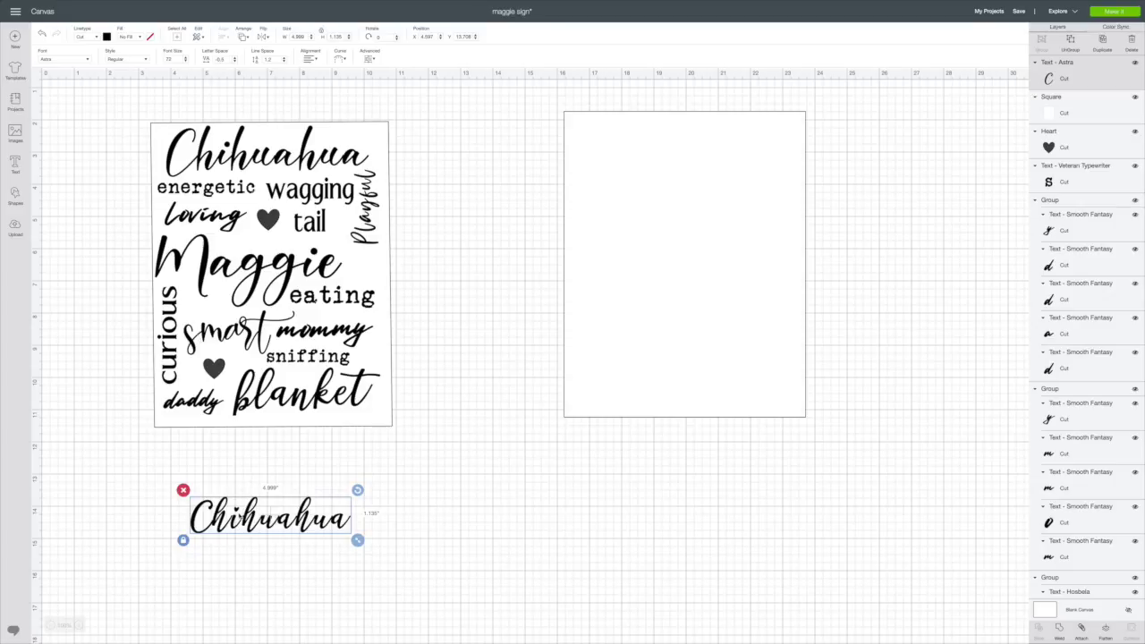
- Enlarge the "Chihuahua" text to about 10.4 inches wide and ungroup it into separate letters
drag(360, 542, 531, 581)
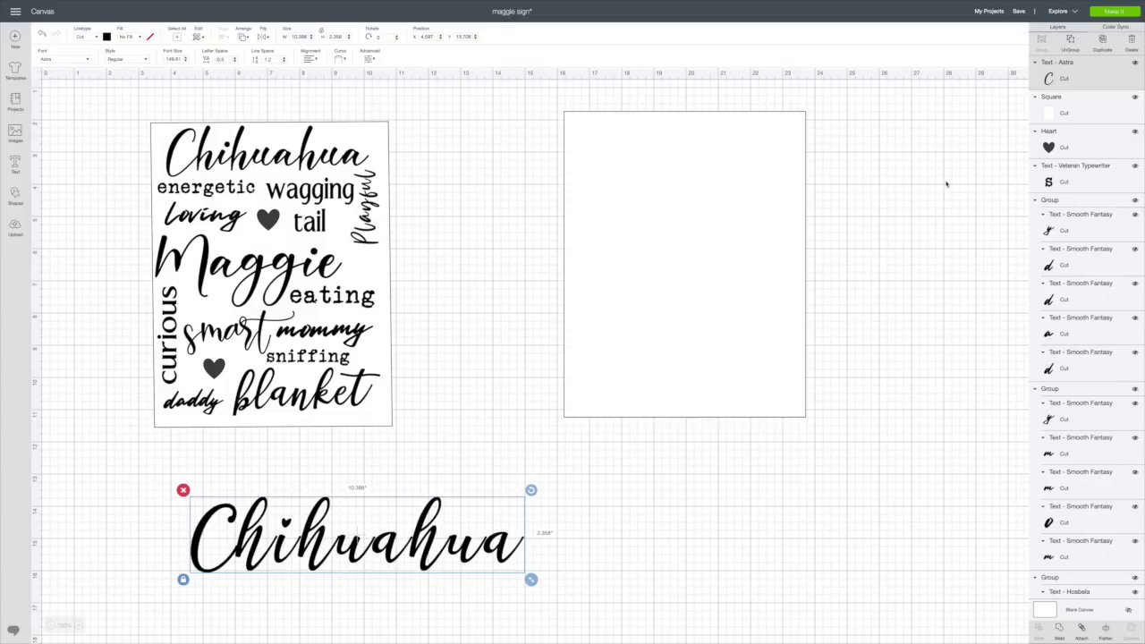
click(1072, 41)
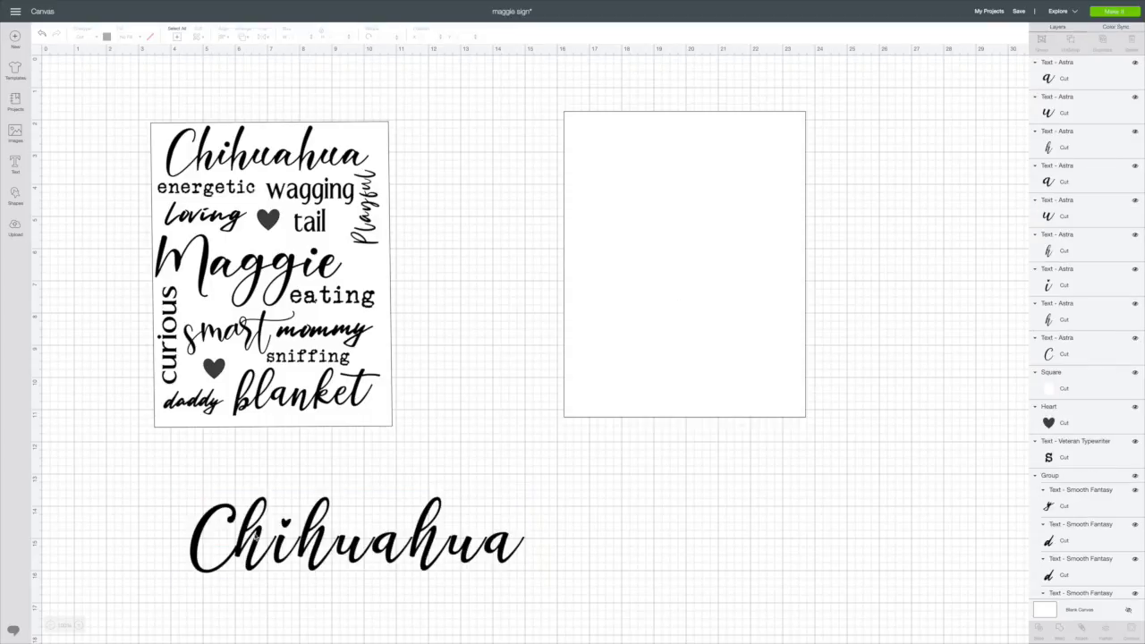
- Nudge the first h, the i and the second h of "Chihuahua" so their strokes connect with the preceding letters
click(261, 530)
click(258, 527)
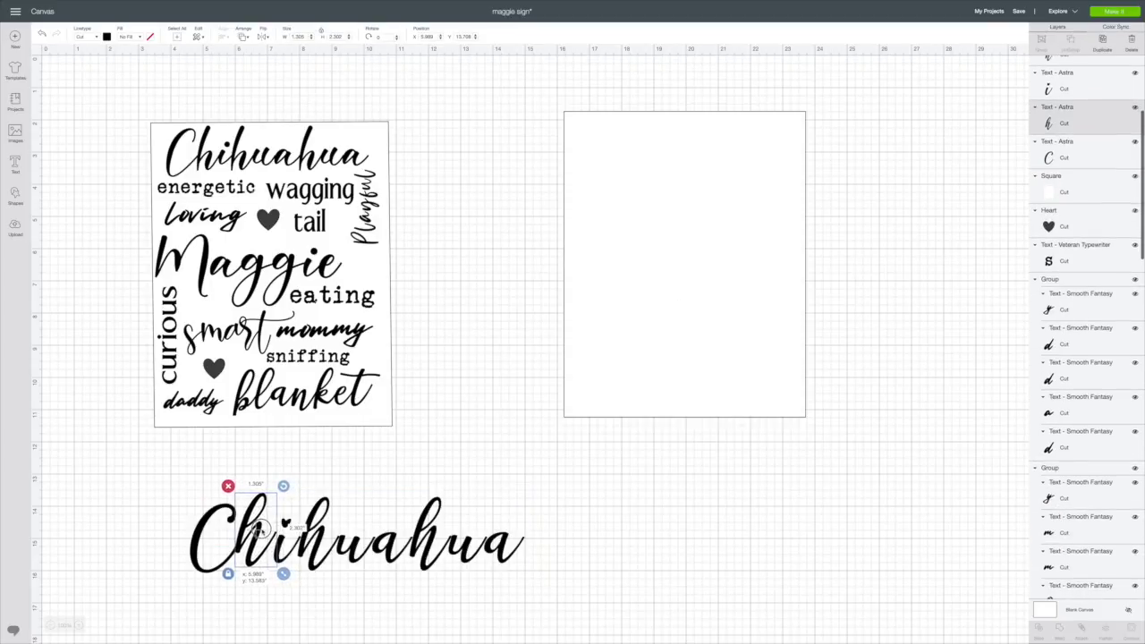
click(279, 536)
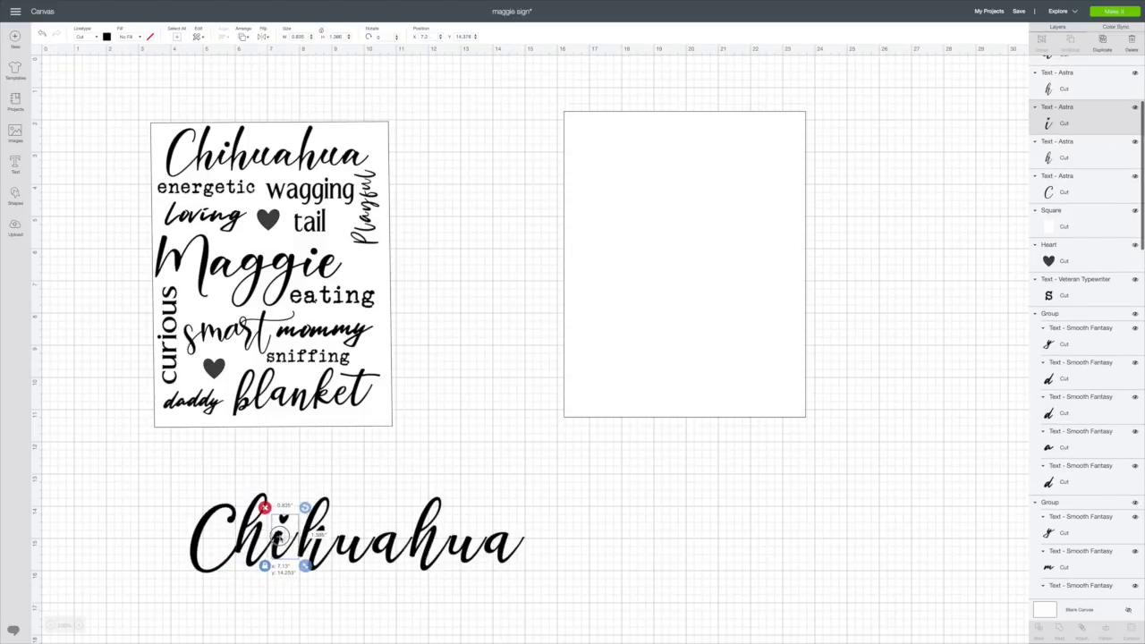
drag(280, 536, 279, 535)
click(306, 536)
click(305, 535)
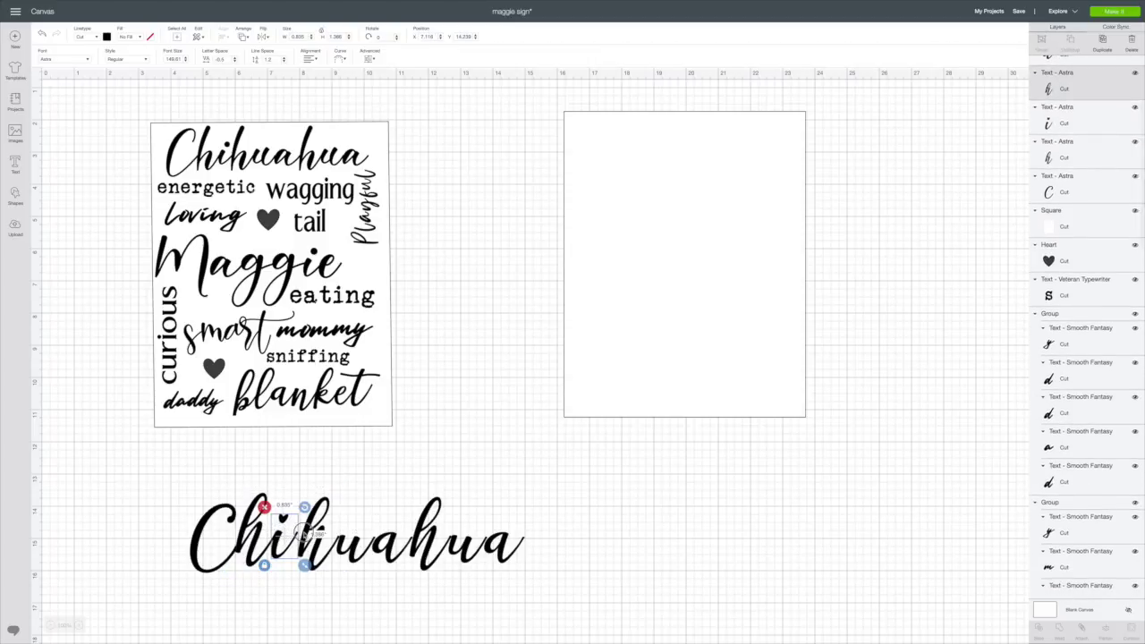
drag(304, 531, 302, 533)
- Nudge the remaining letters u, a, h, u and a of "Chihuahua" so each stroke connects with the preceding letter
click(344, 543)
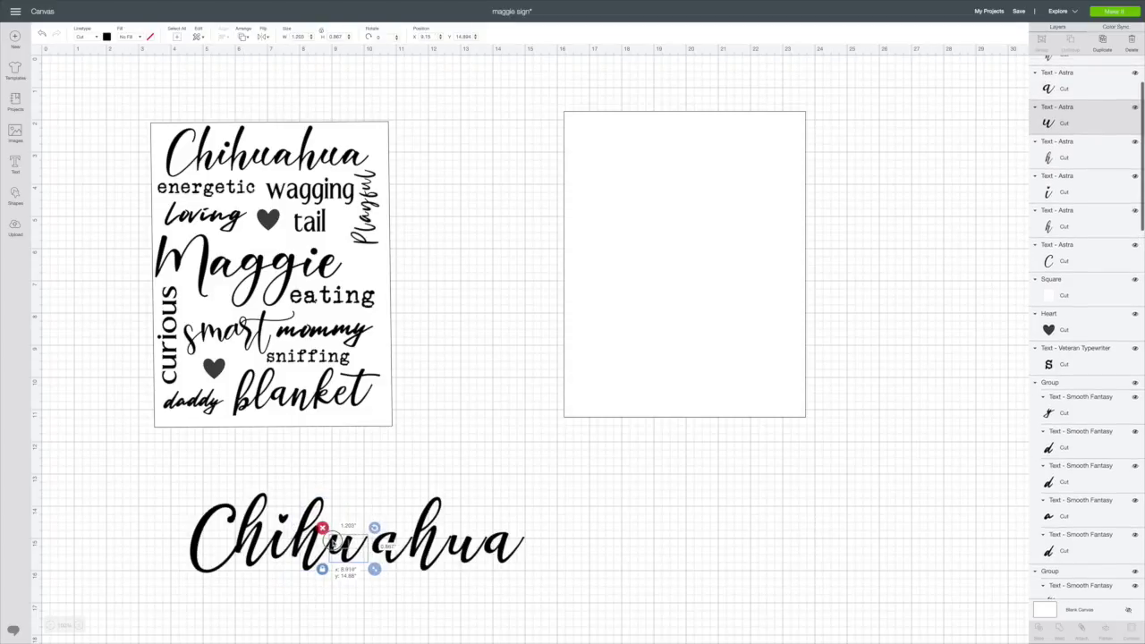
drag(380, 544, 484, 544)
click(309, 536)
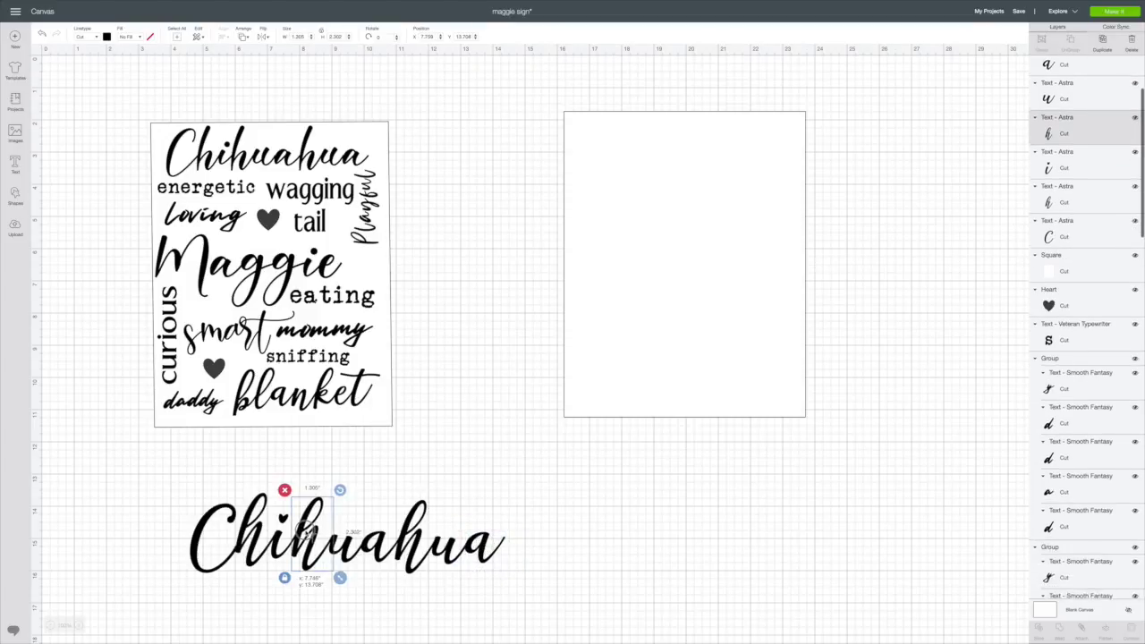
click(358, 546)
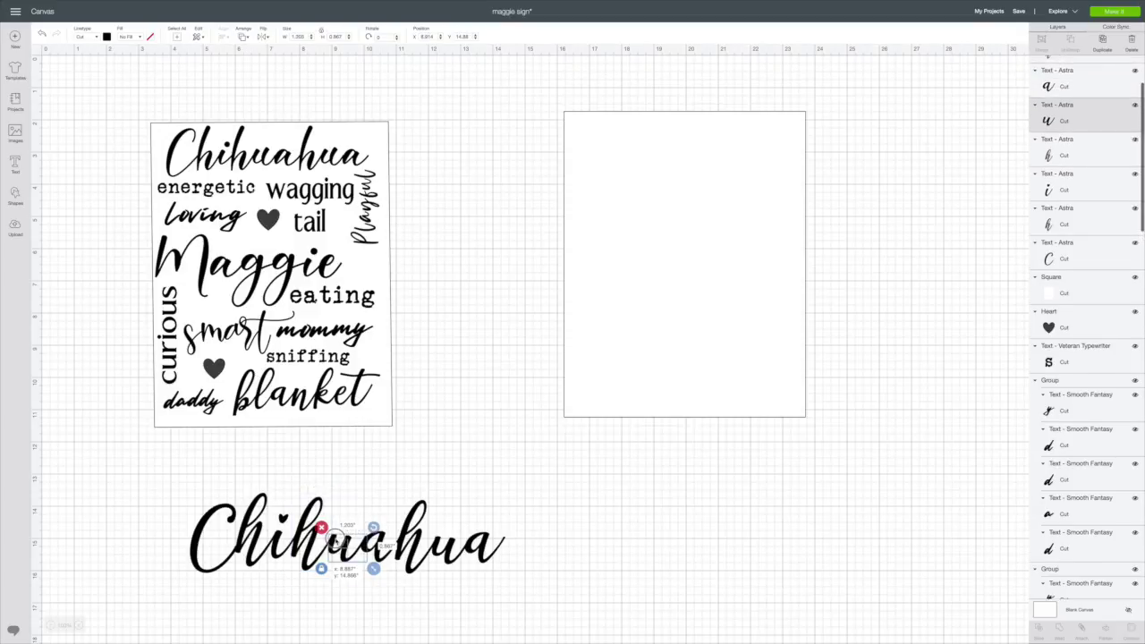
click(404, 541)
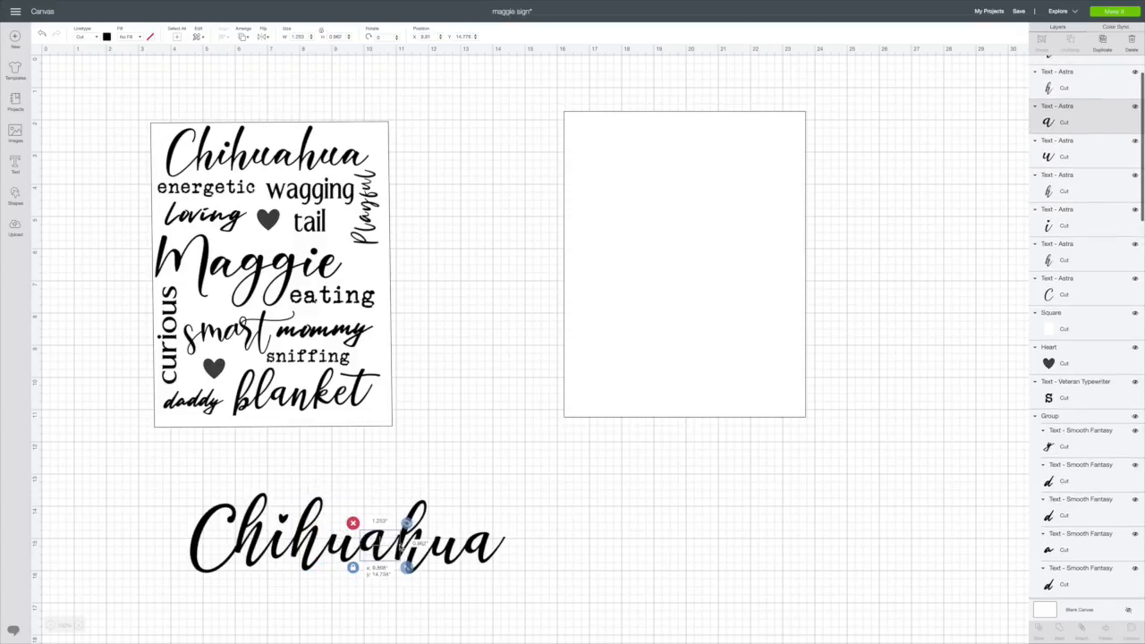
drag(404, 542, 404, 542)
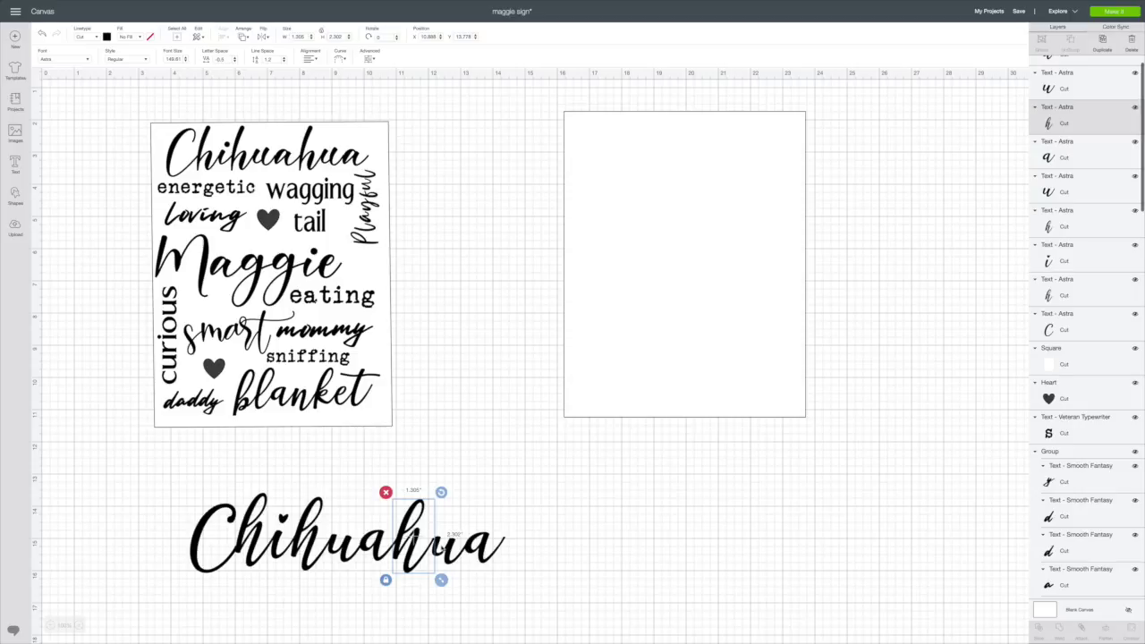
click(443, 548)
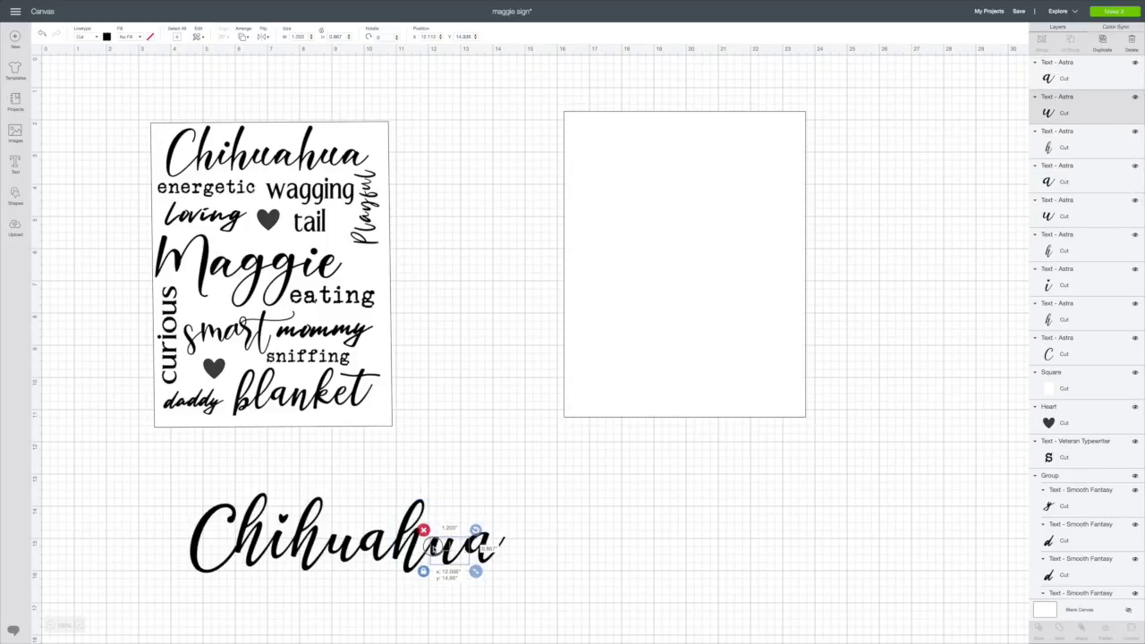
click(469, 548)
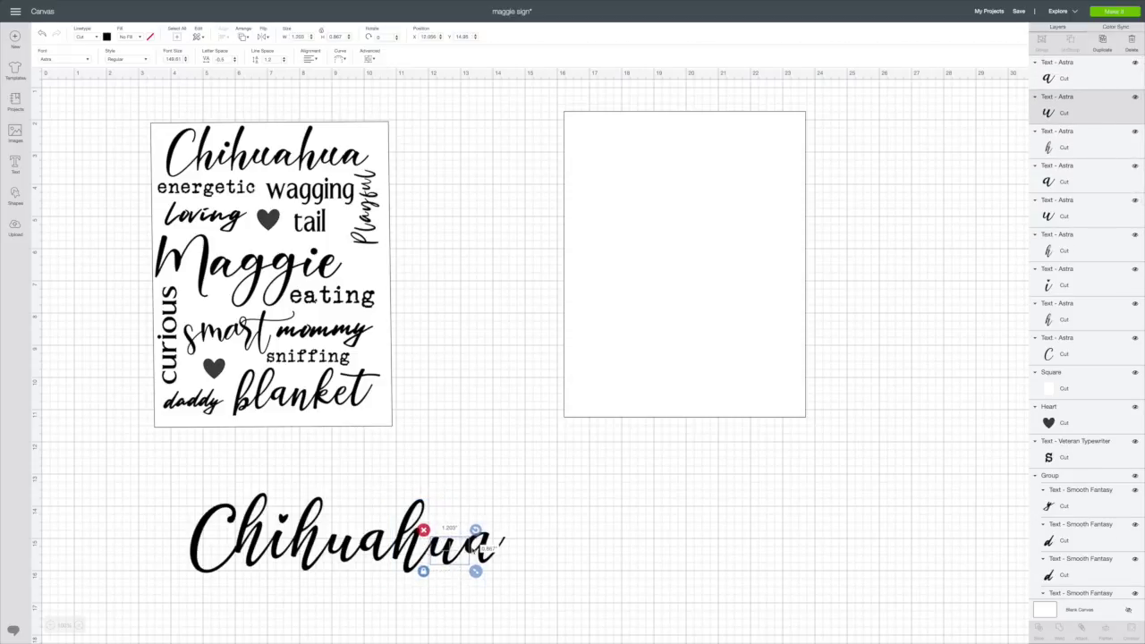
click(585, 555)
- Shift the capital C of "Chihuahua" slightly so it joins neatly with the first h
click(223, 559)
drag(222, 555, 227, 560)
click(570, 516)
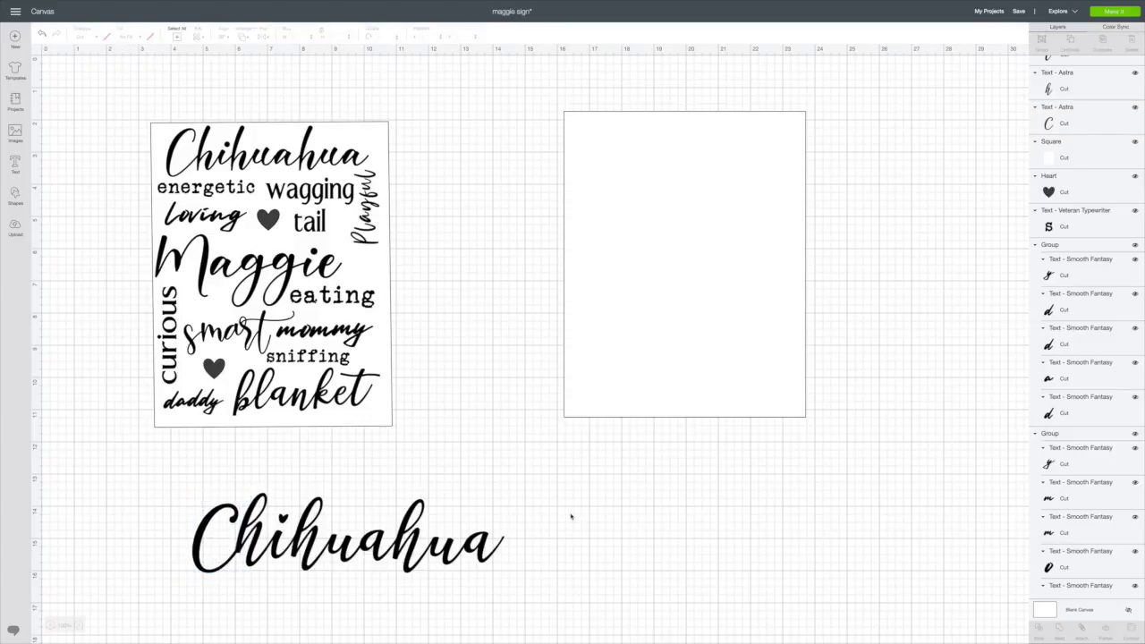
click(221, 569)
drag(217, 564, 221, 557)
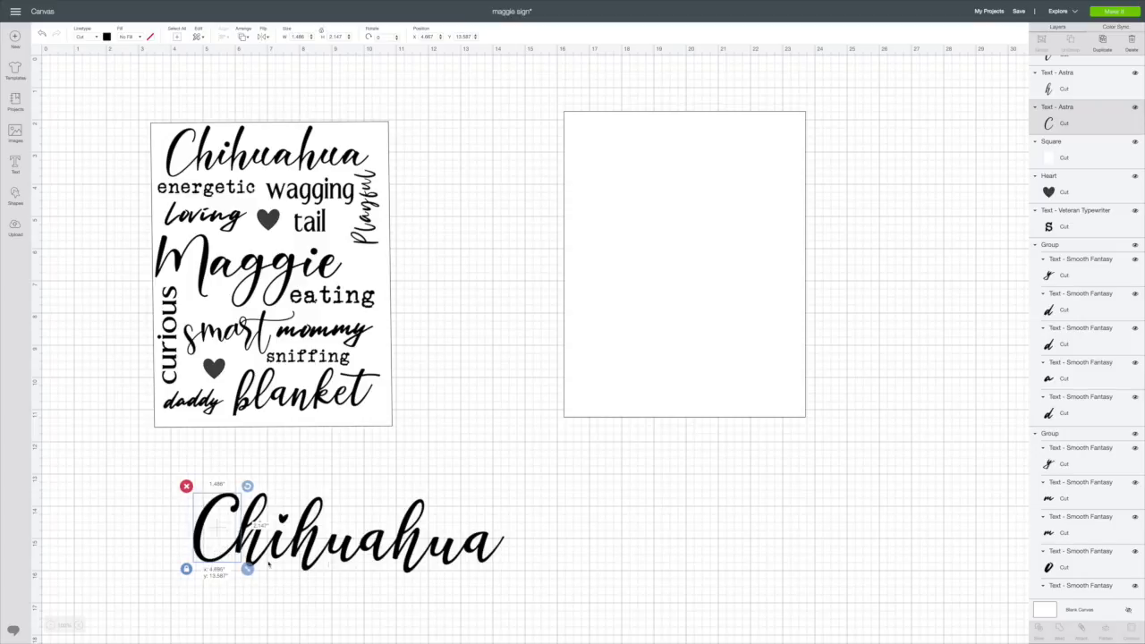
click(590, 528)
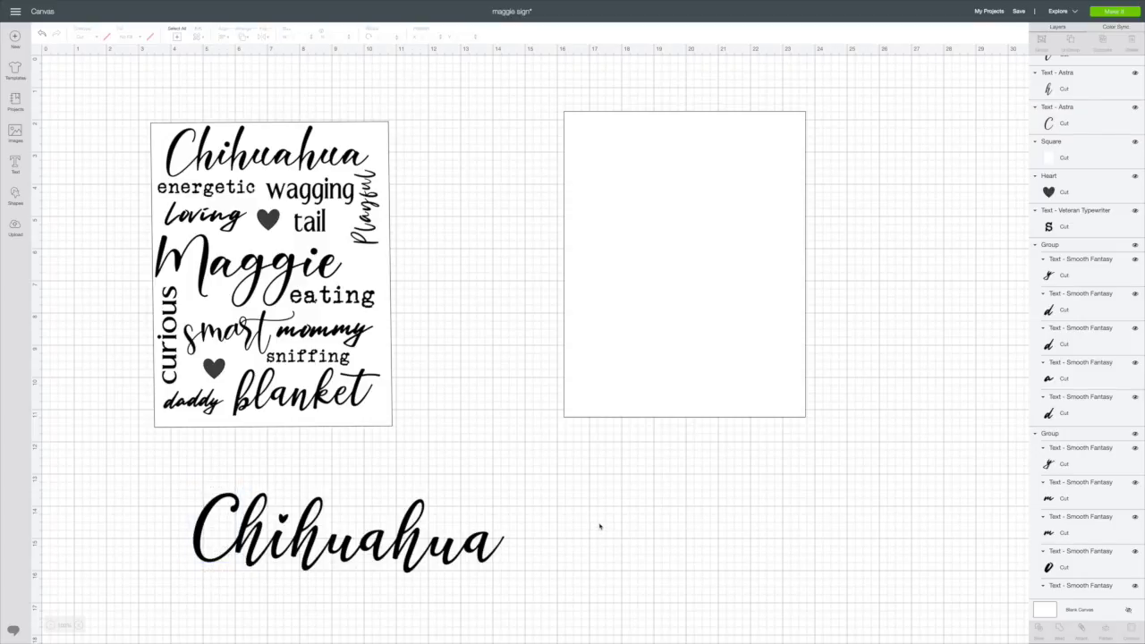
- Group all the letters of "Chihuahua" and move the word onto the blank background
drag(184, 481, 644, 608)
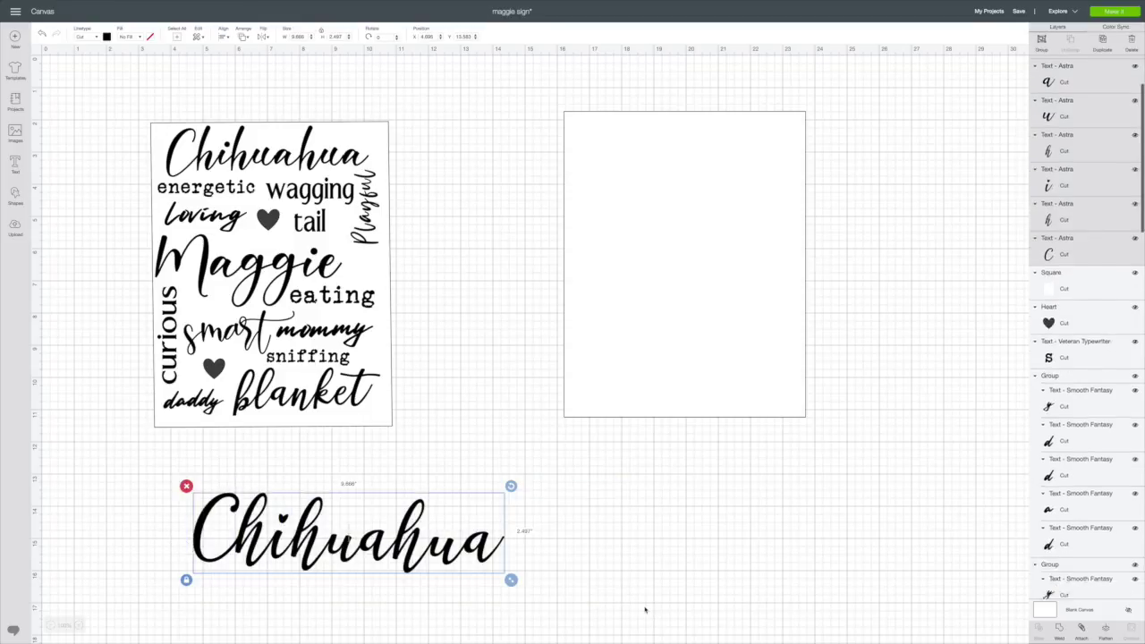
click(1042, 41)
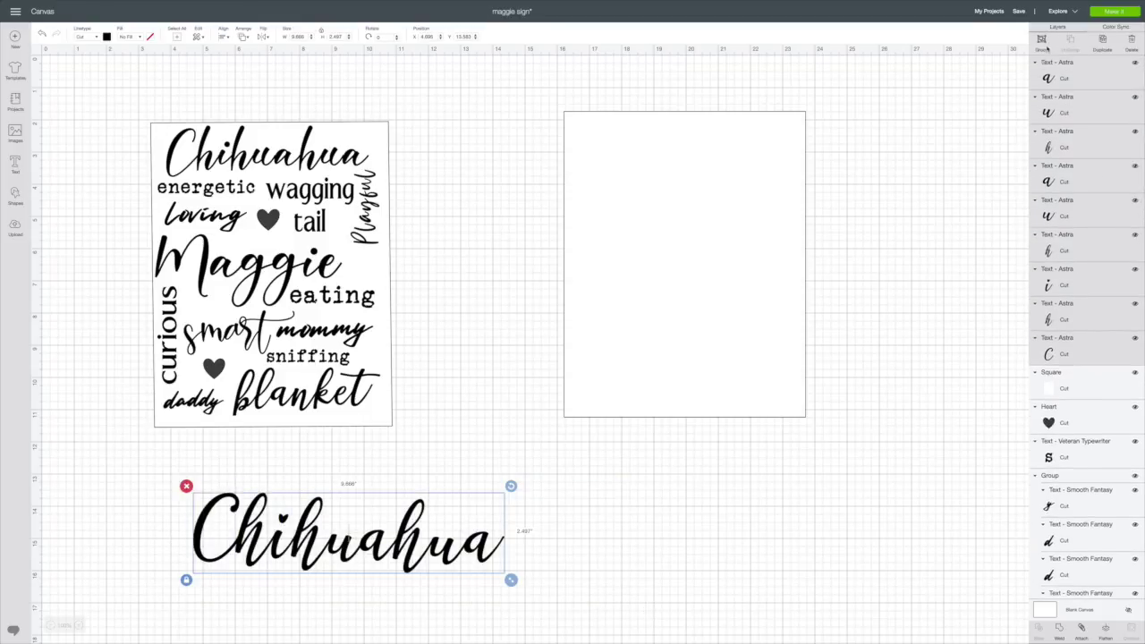
drag(400, 542, 751, 166)
- Shrink the "Chihuahua" group to about 7.07 inches wide and center it along the background's upper edge
drag(864, 199, 780, 193)
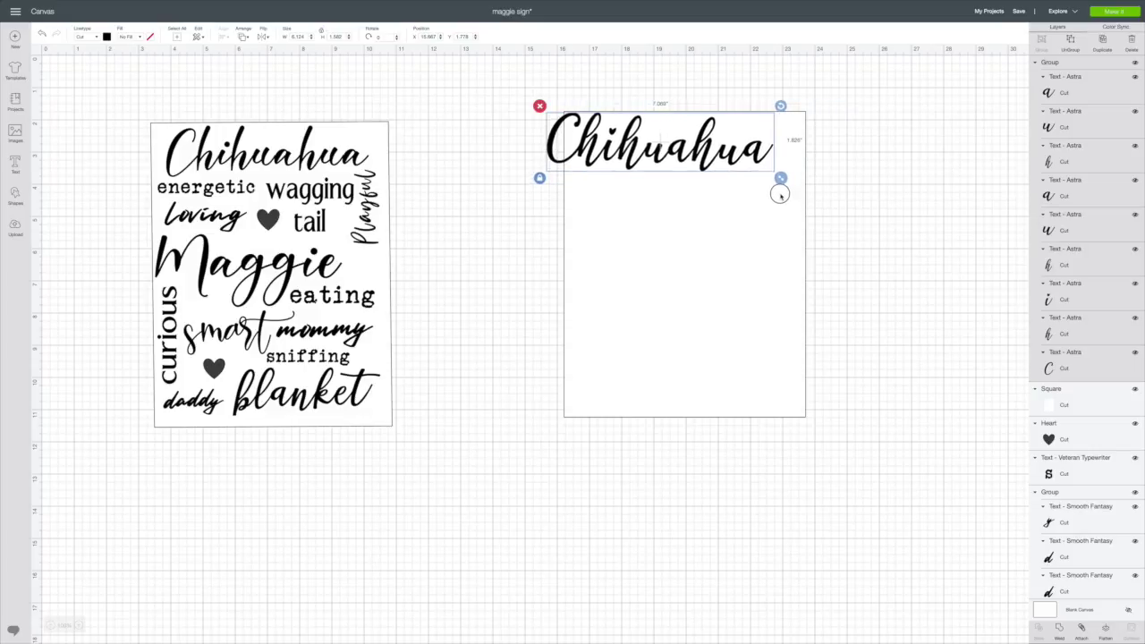
drag(680, 156, 704, 162)
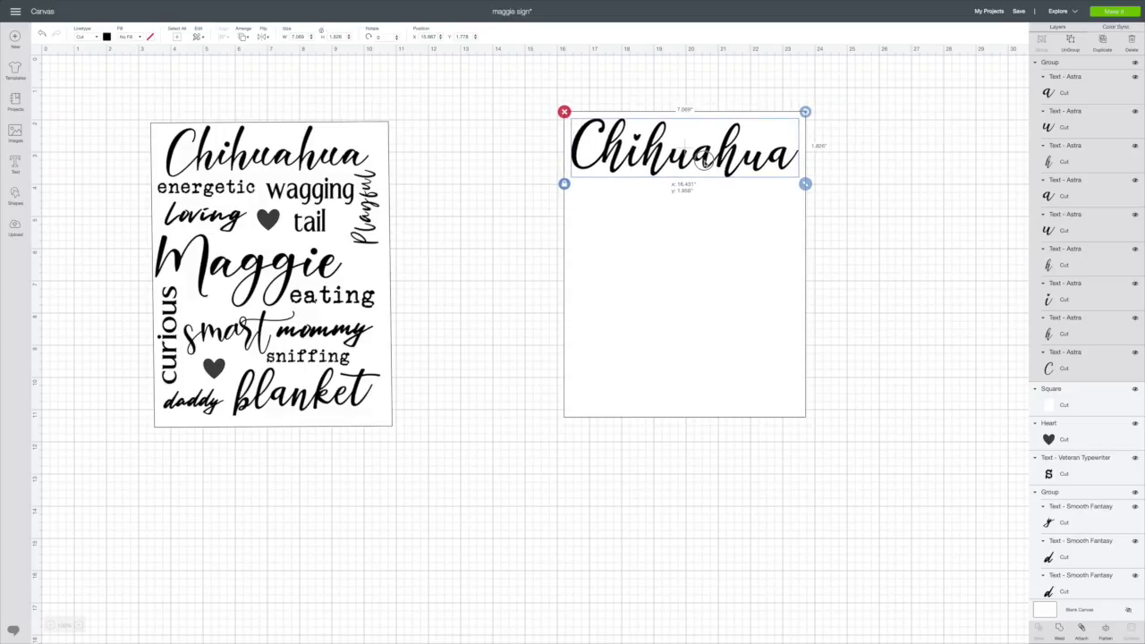
click(876, 199)
click(754, 167)
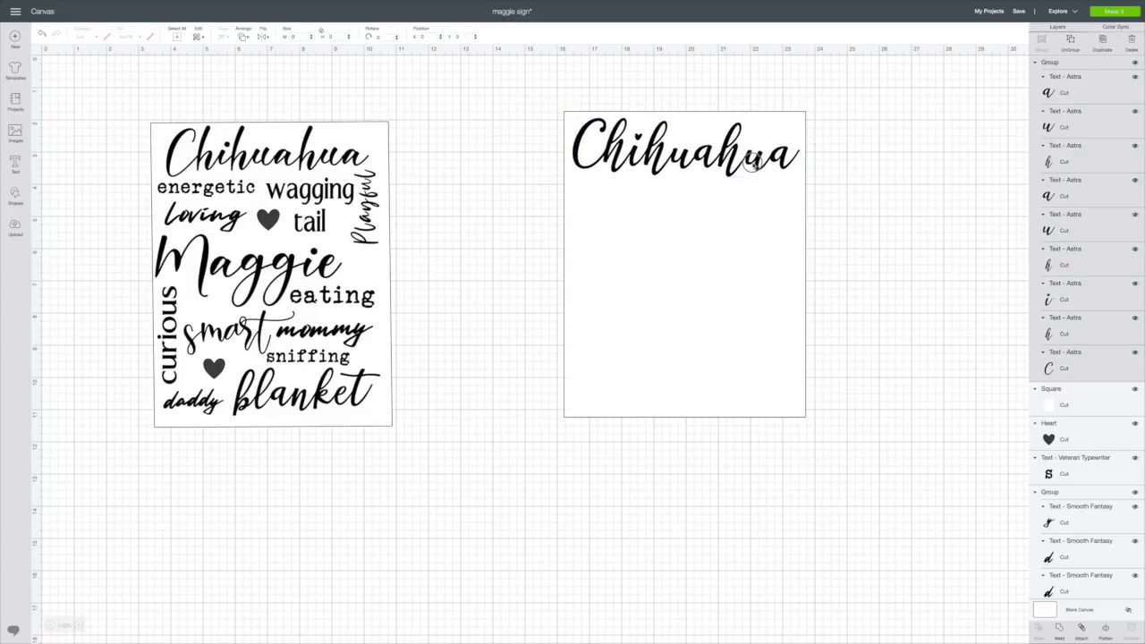
click(872, 205)
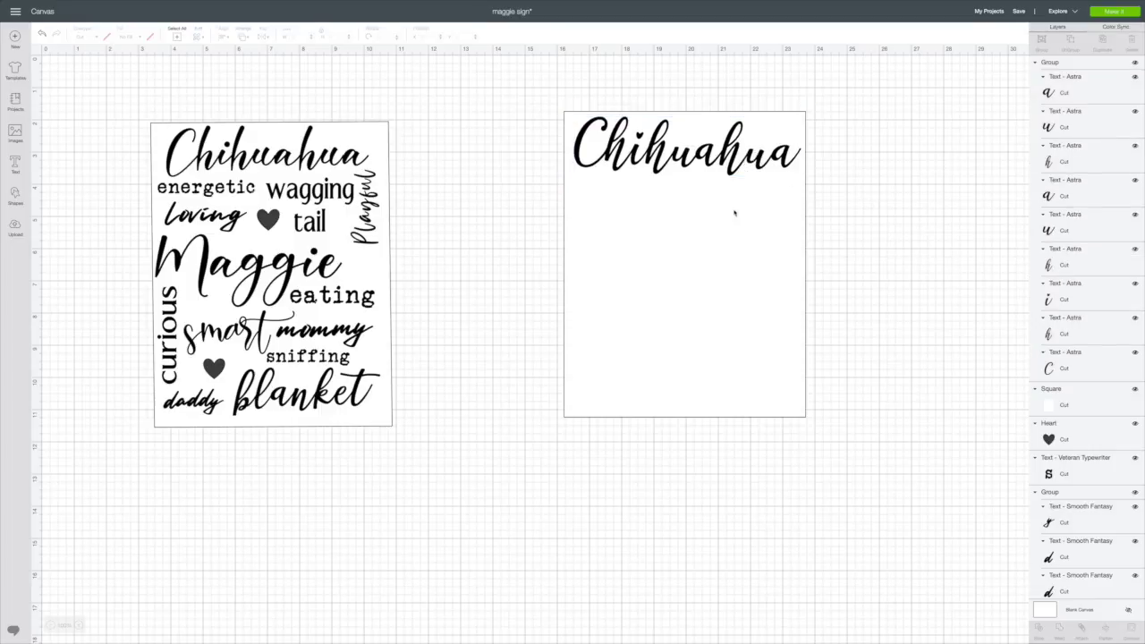
- Add a text object reading "energetic" in the Veteran Typewriter font below the original sign
click(15, 164)
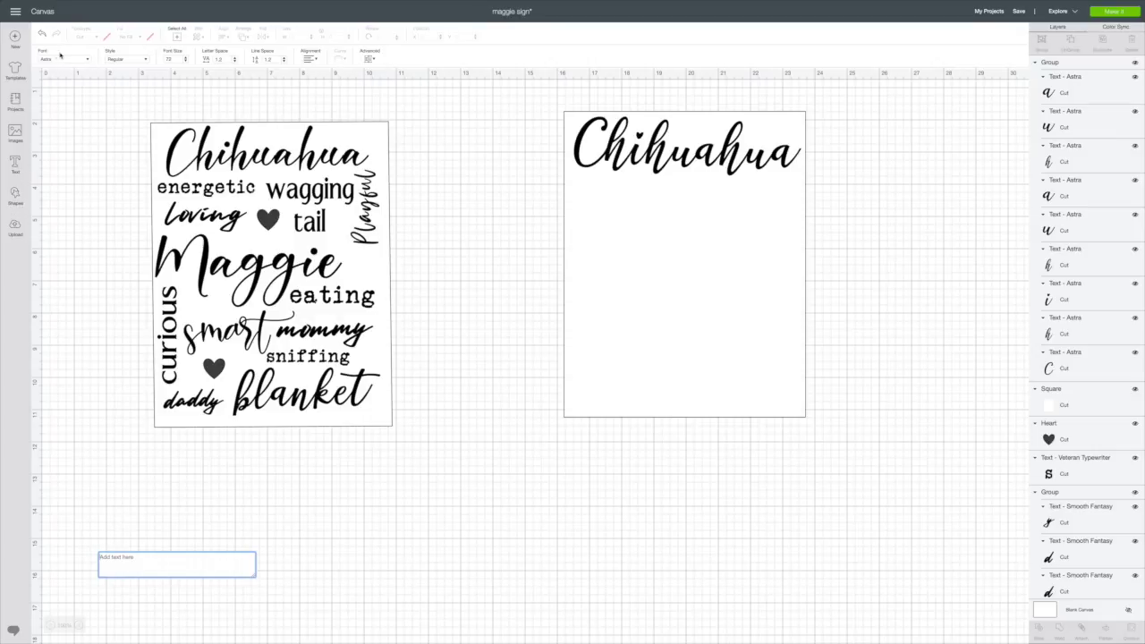
click(88, 61)
text(ast)
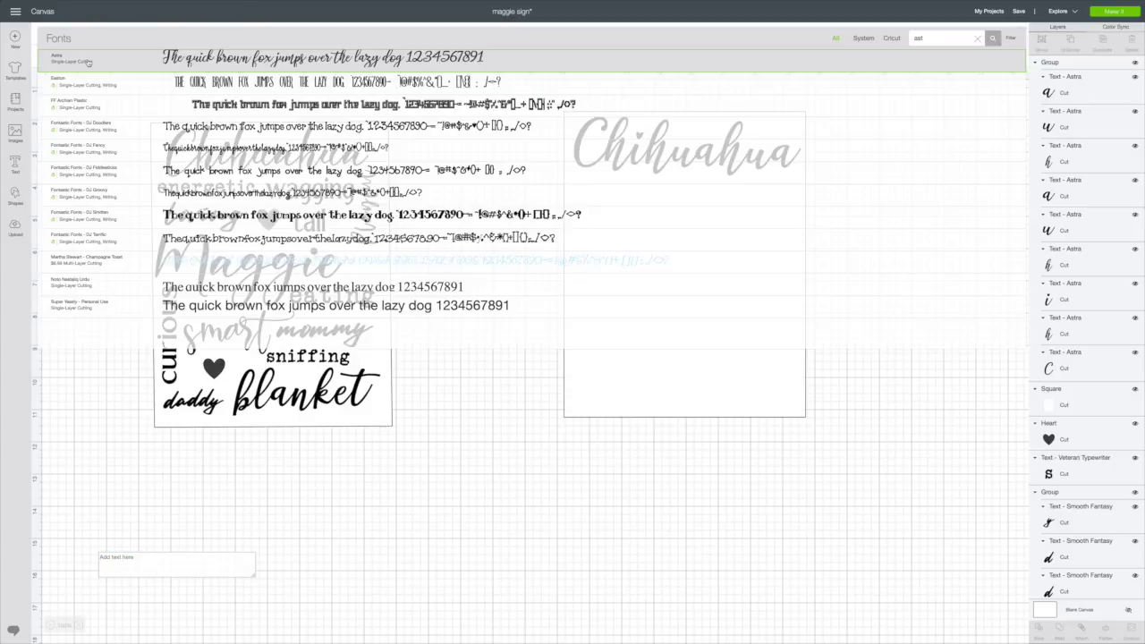
click(644, 69)
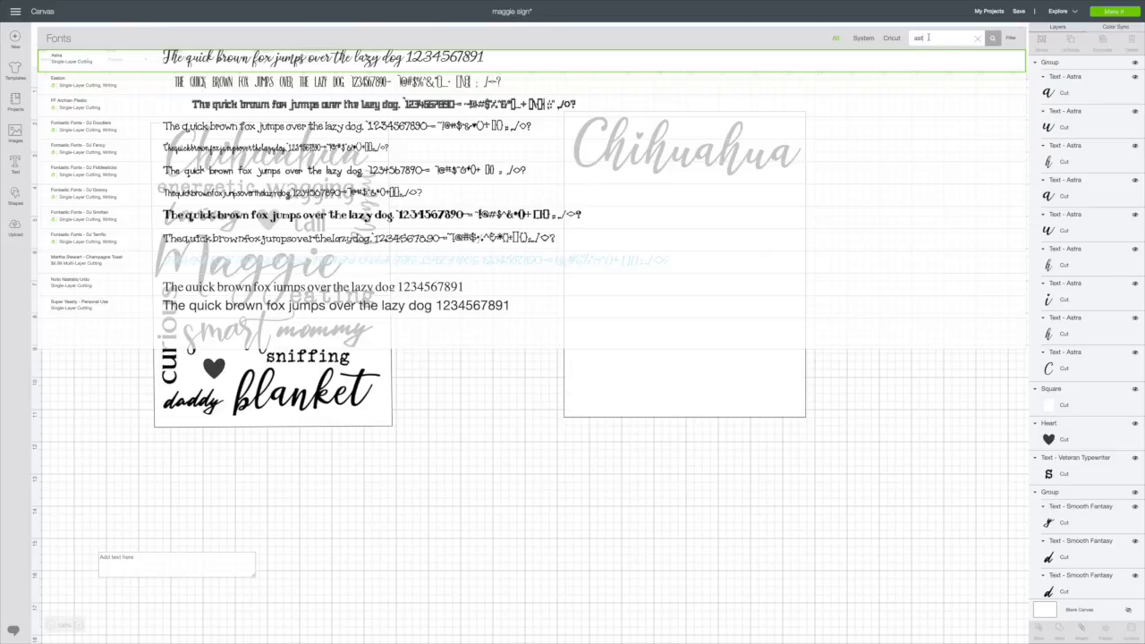
key(BackSpace)
key(BackSpace)
key(BackSpace)
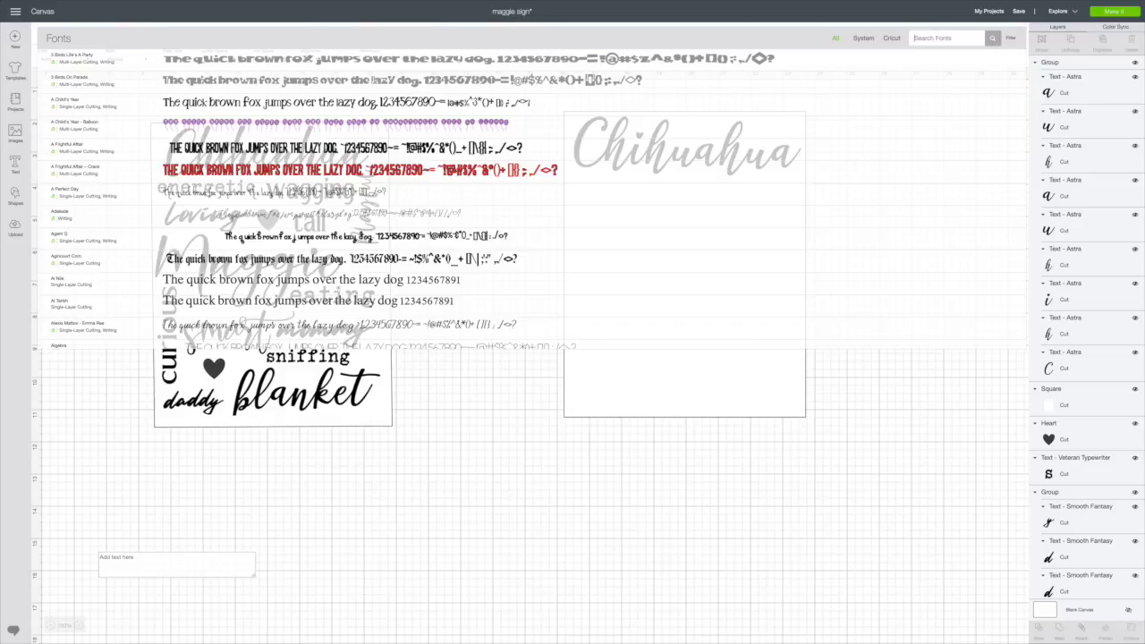
text(vet)
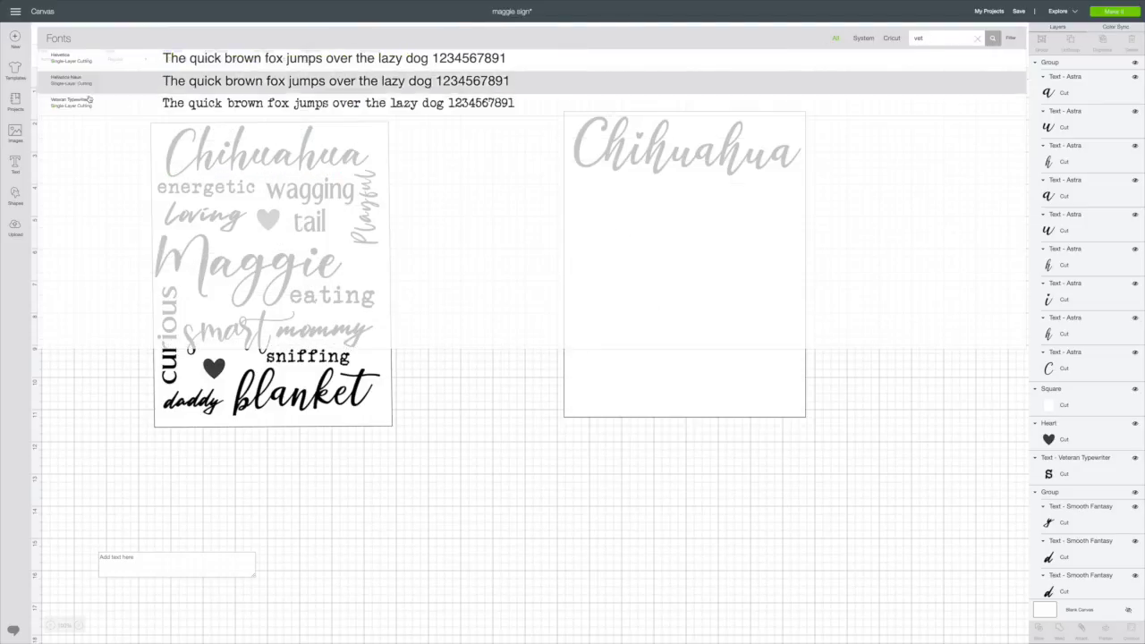
click(82, 102)
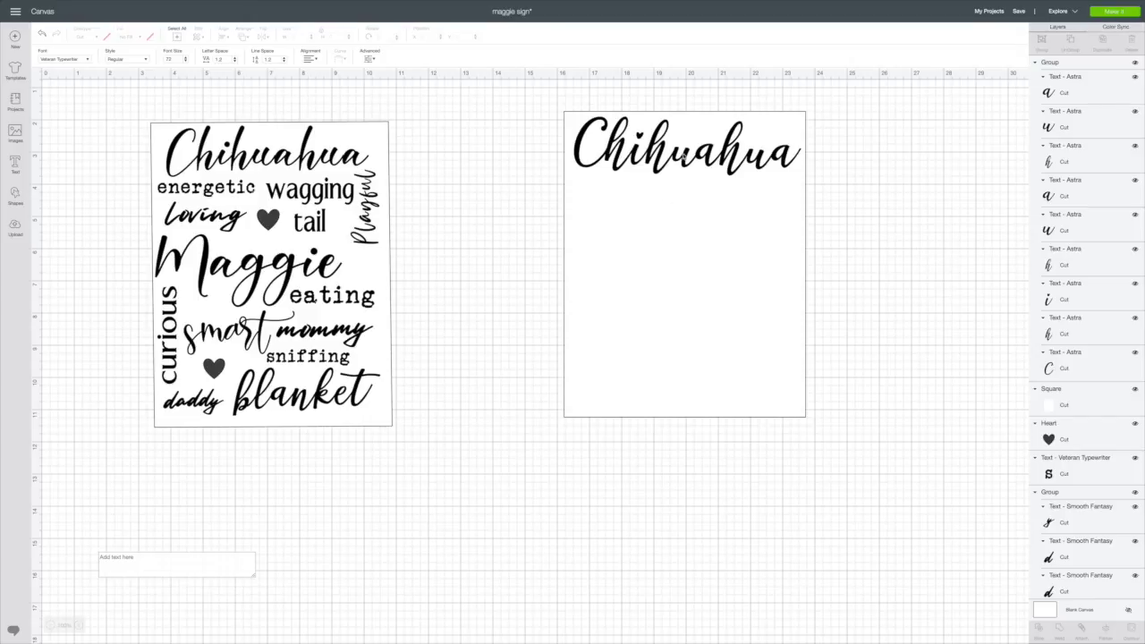
click(123, 565)
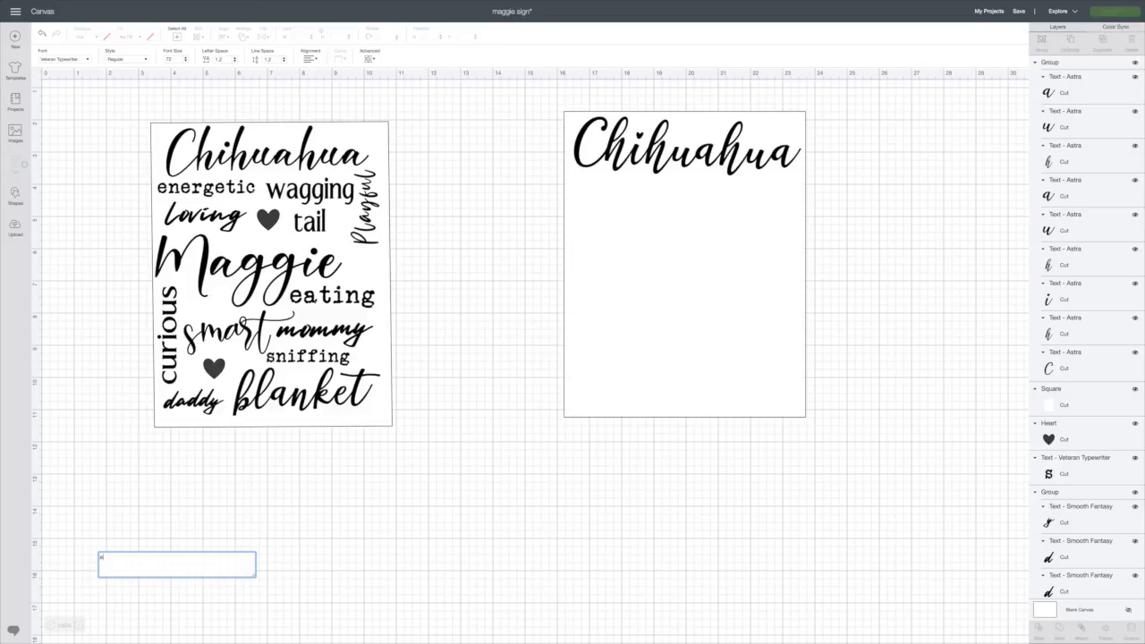
text(energetic)
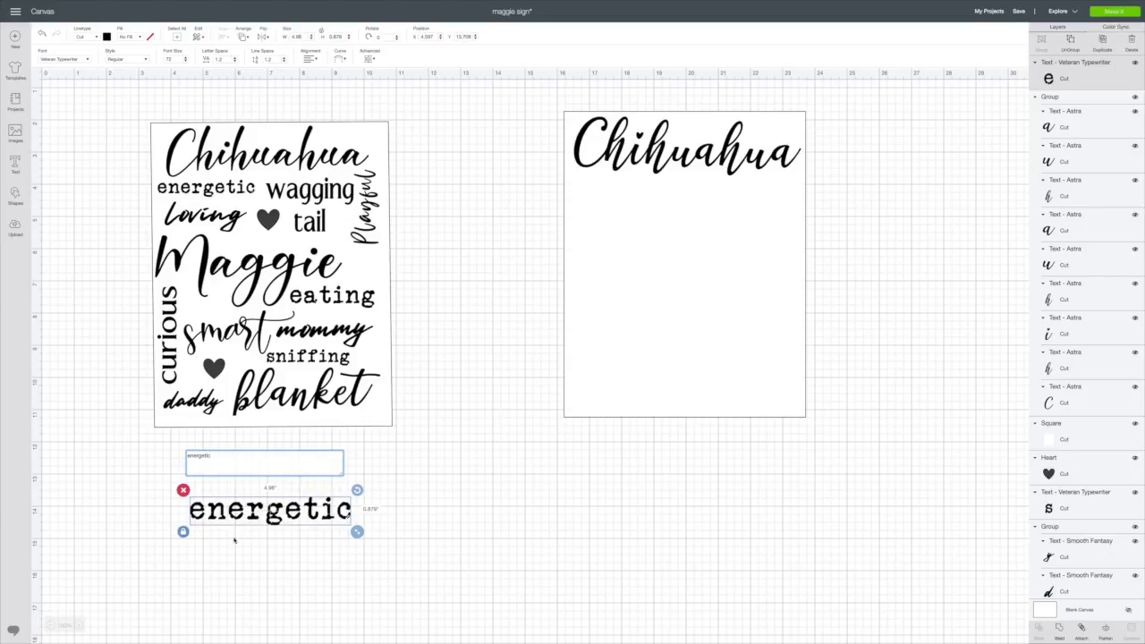
- Scale "energetic" to about 3.15 inches wide and place it under the start of "Chihuahua" on the new background
drag(265, 509, 371, 472)
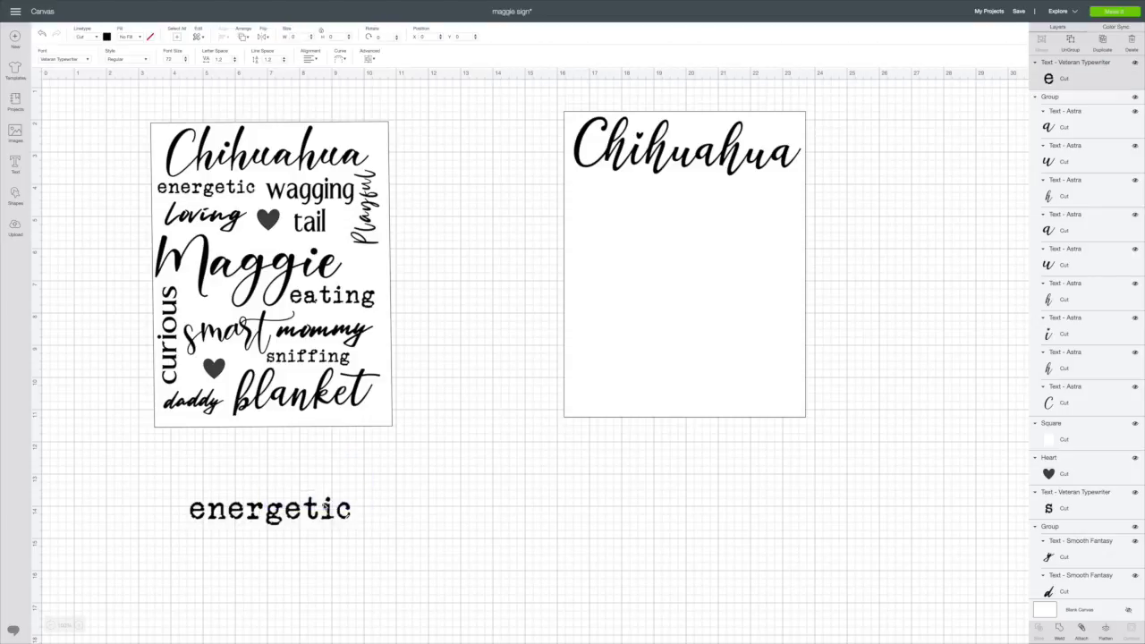
drag(302, 509, 670, 173)
click(427, 491)
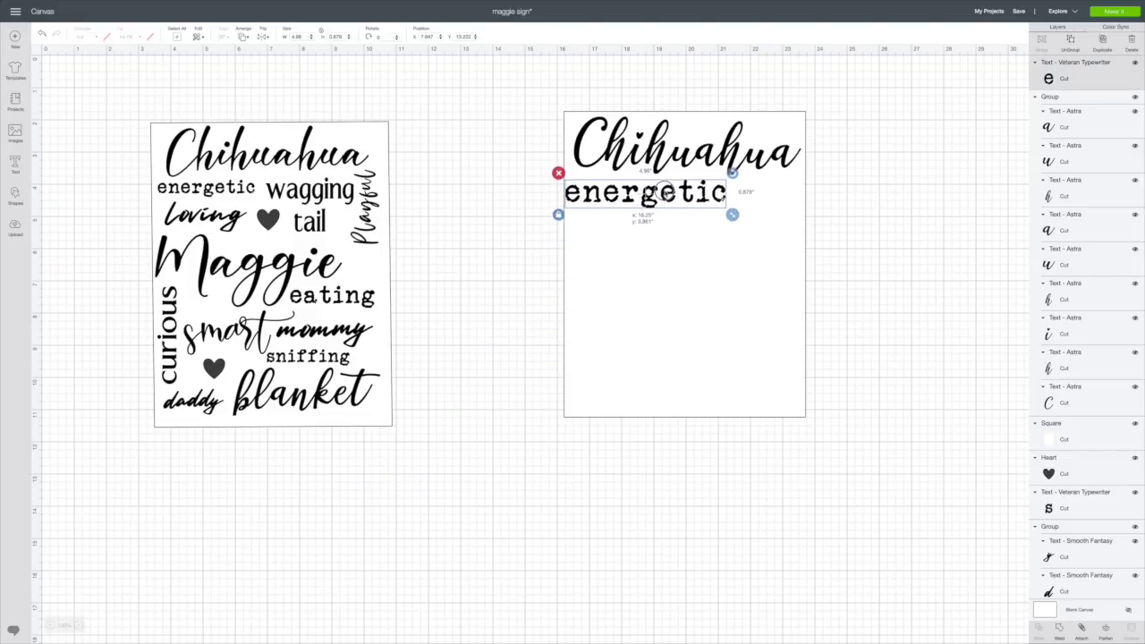
drag(733, 215, 642, 188)
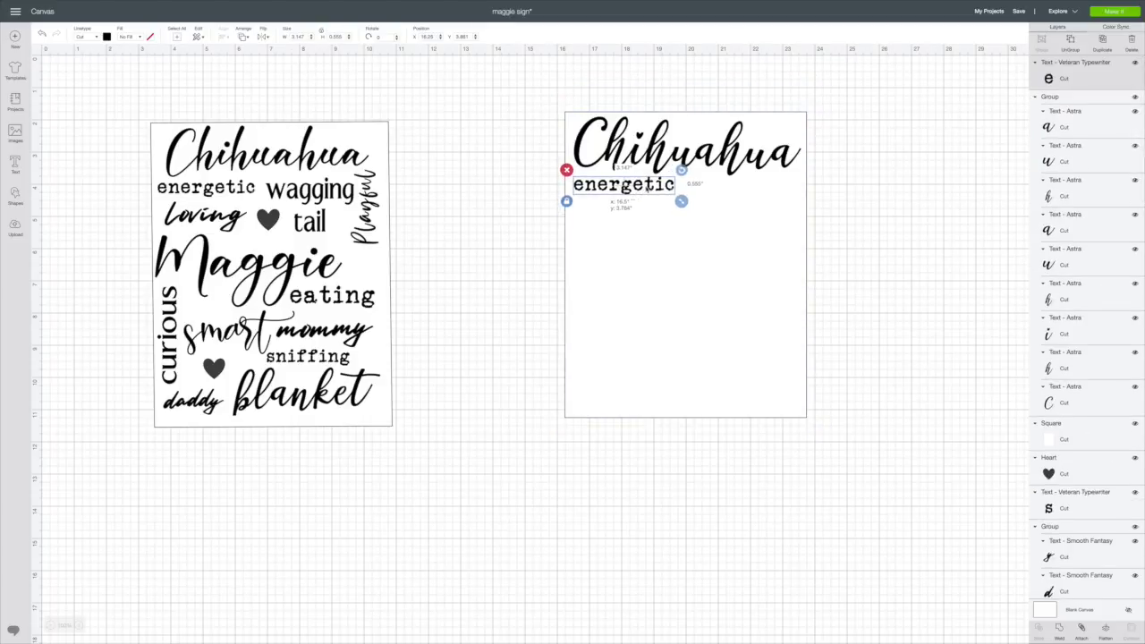
click(949, 238)
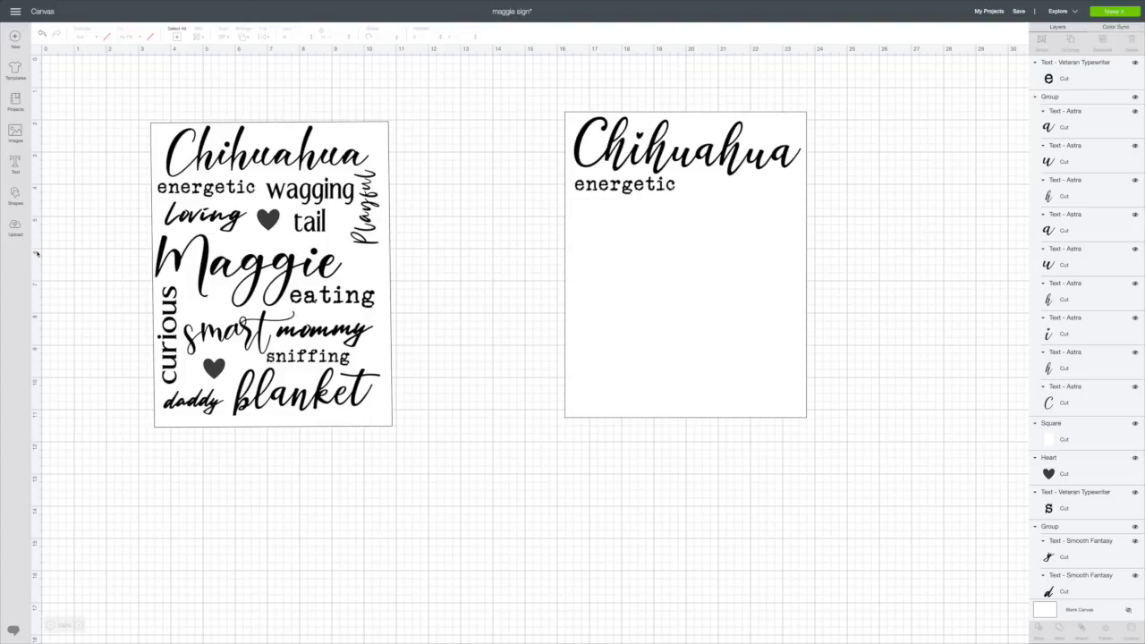
- Start a new text object set in the Smooth Fantasy font
click(15, 164)
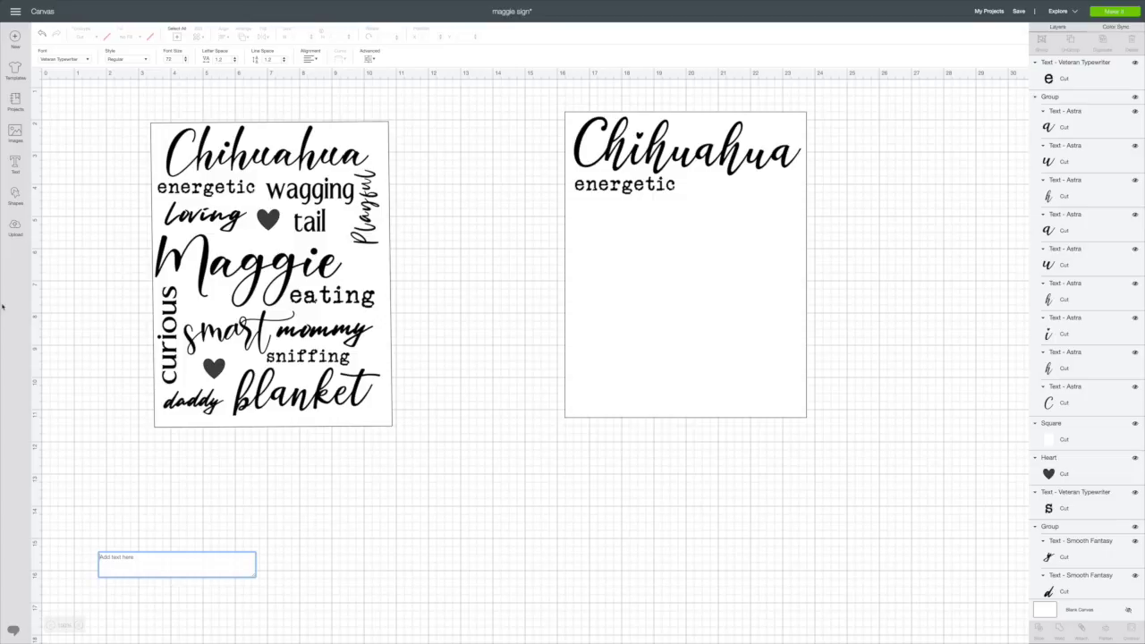
click(87, 59)
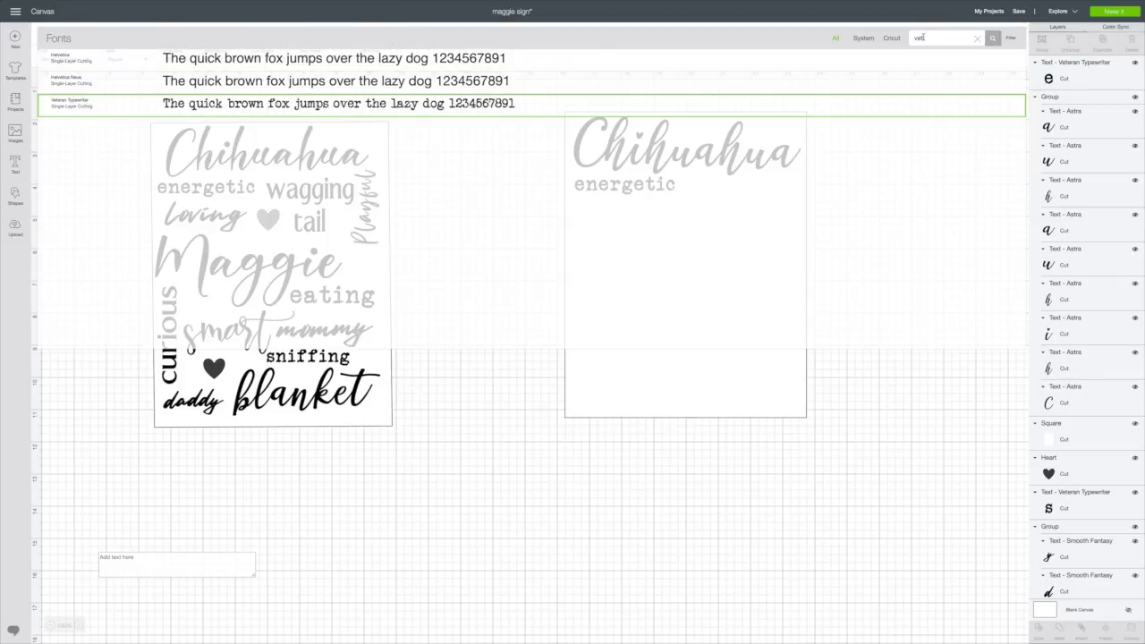
key(BackSpace)
key(BackSpace)
key(BackSpace)
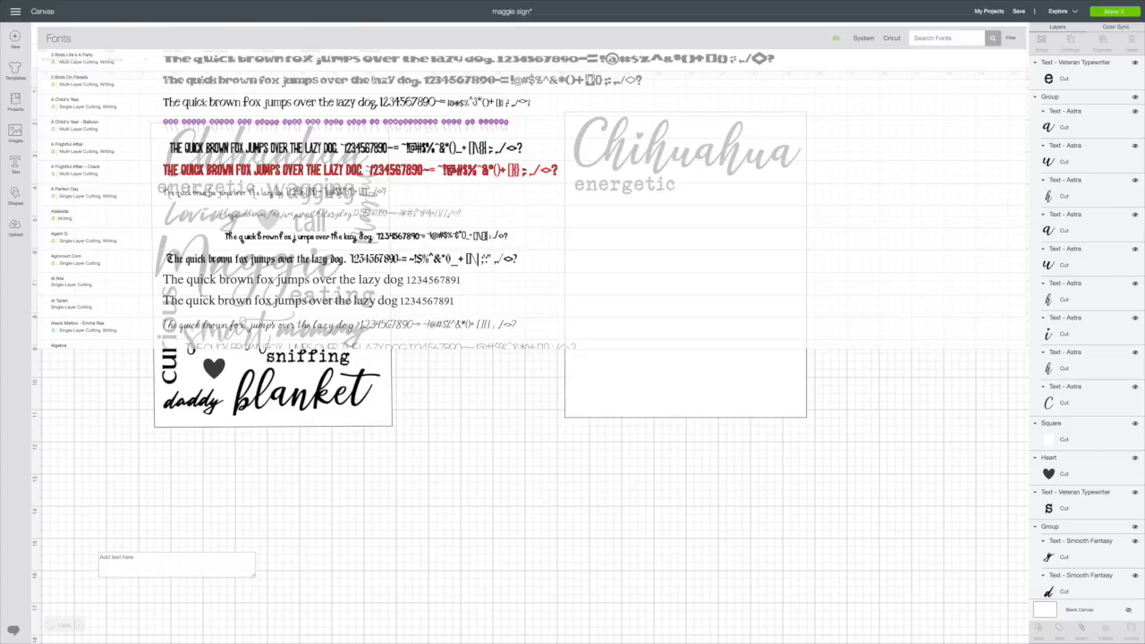
text(smooth)
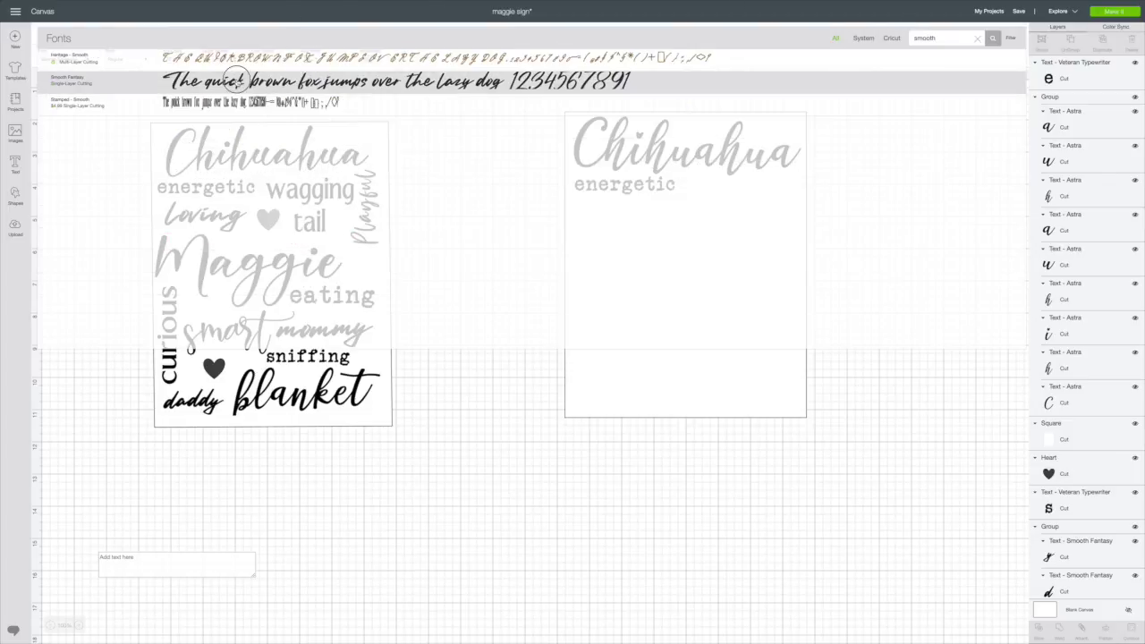
click(362, 132)
click(123, 567)
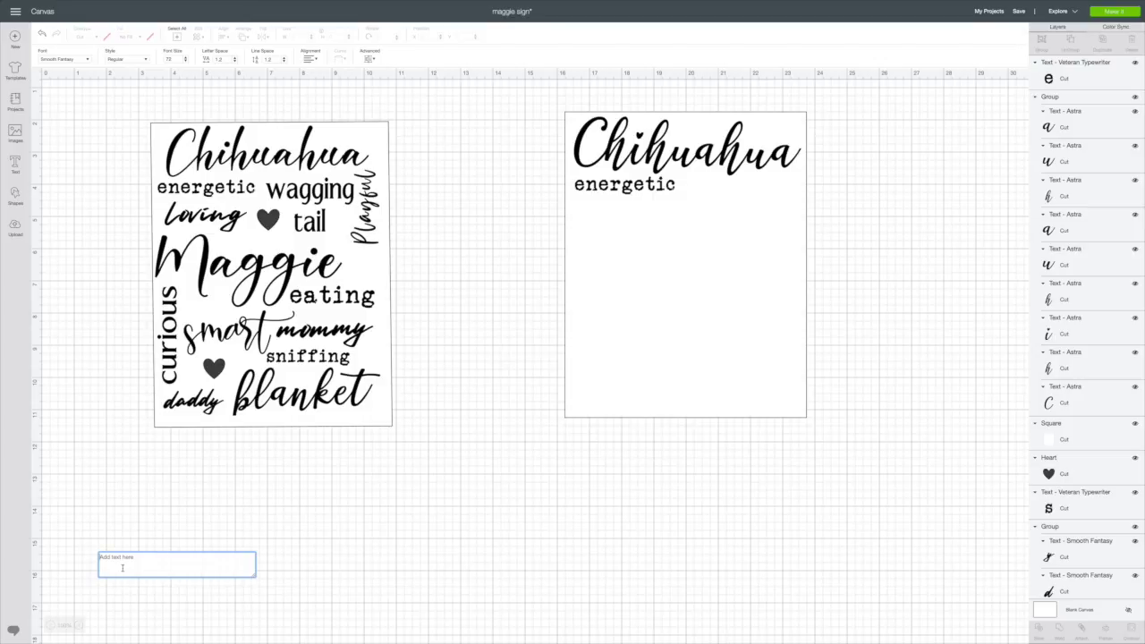
text(Loving)
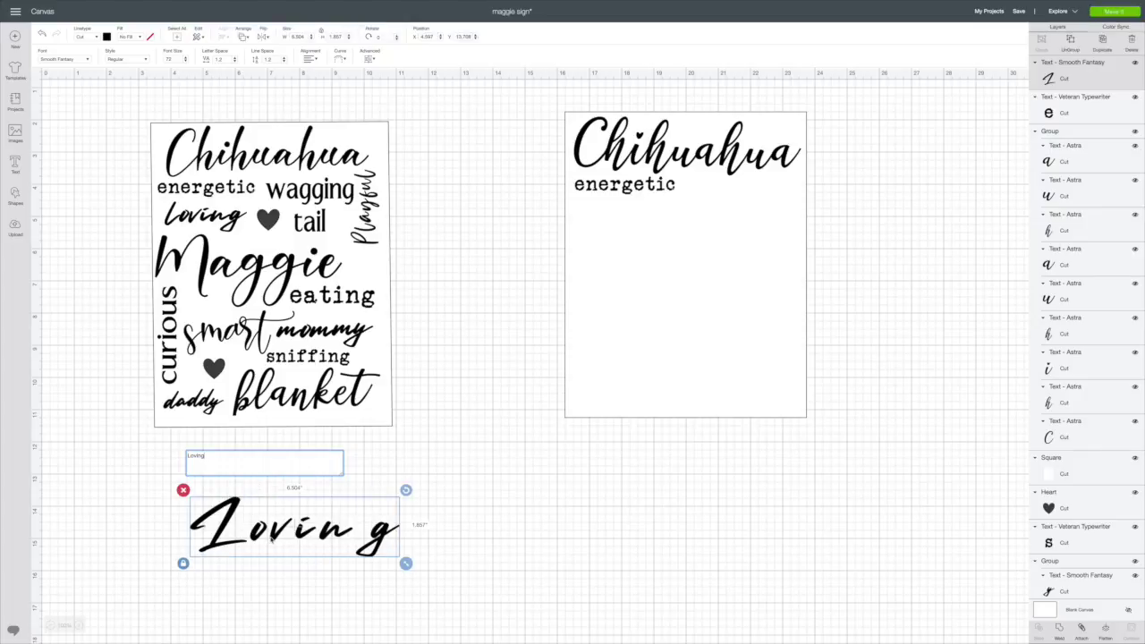
key(BackSpace)
key(BackSpace)
key(BackSpace)
key(BackSpace)
key(BackSpace)
key(BackSpace)
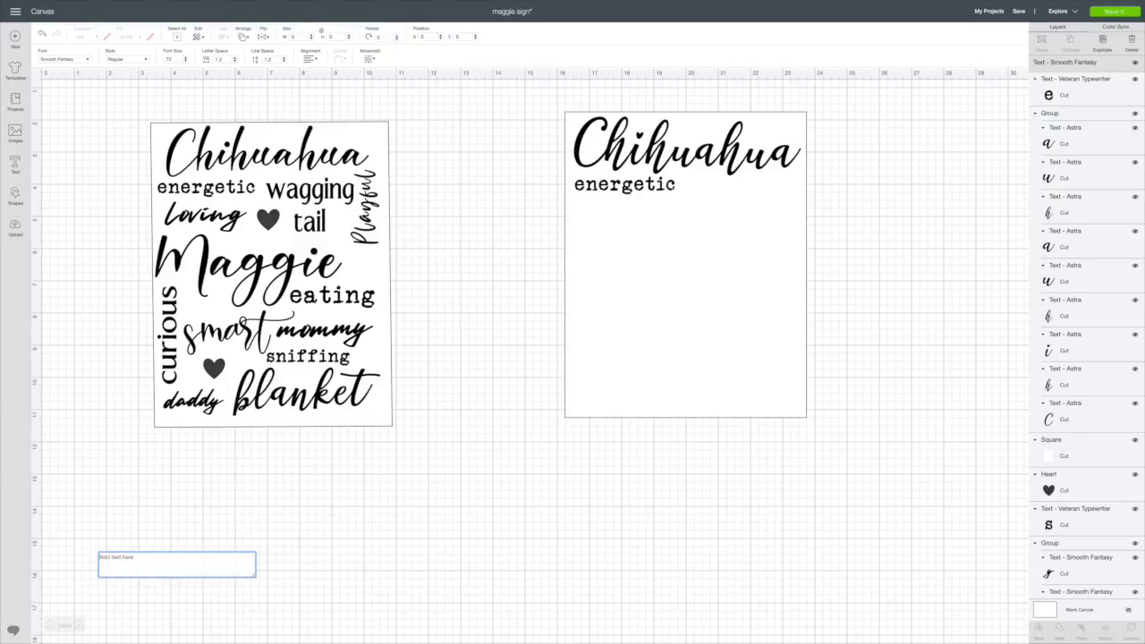
- Enter the text "loving" and reduce its letter spacing to about -0.9
text(Lov)
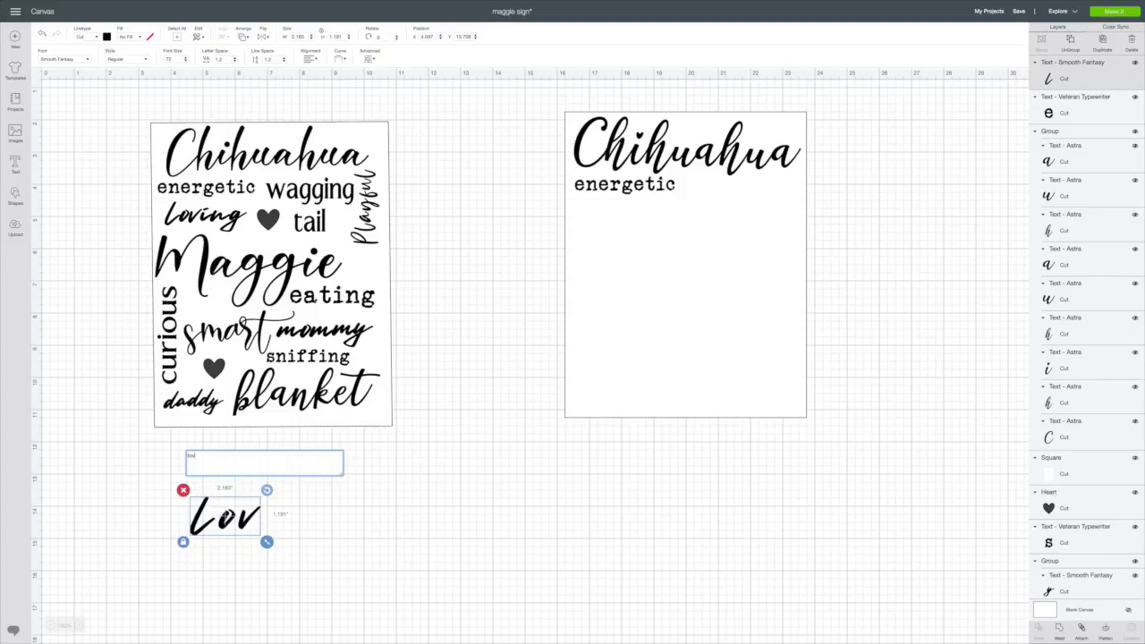
text(ing)
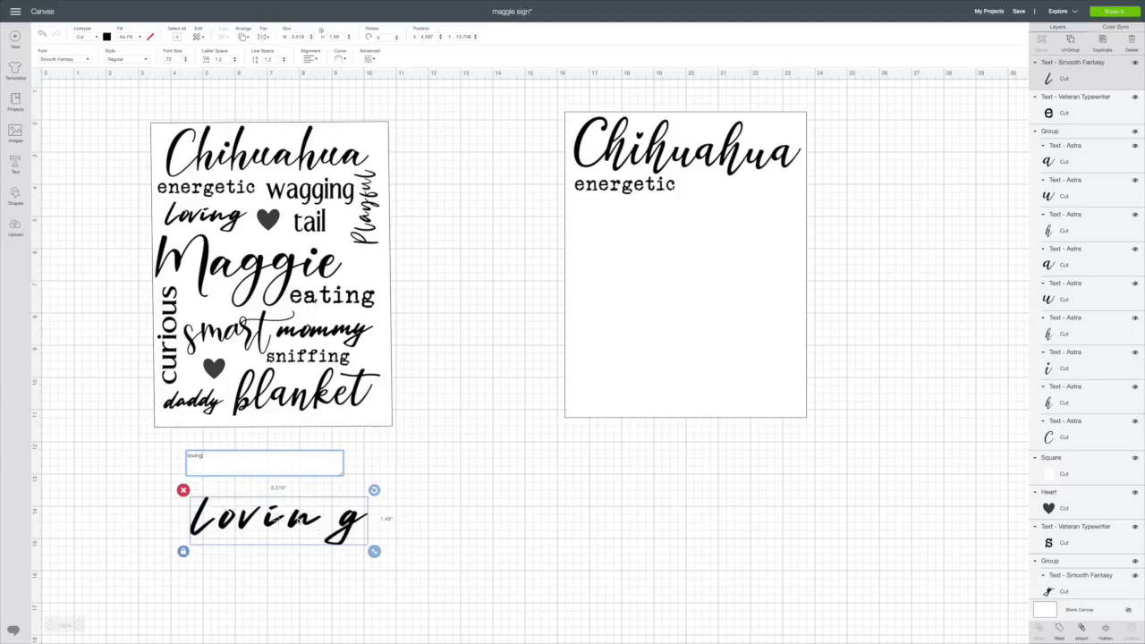
click(236, 61)
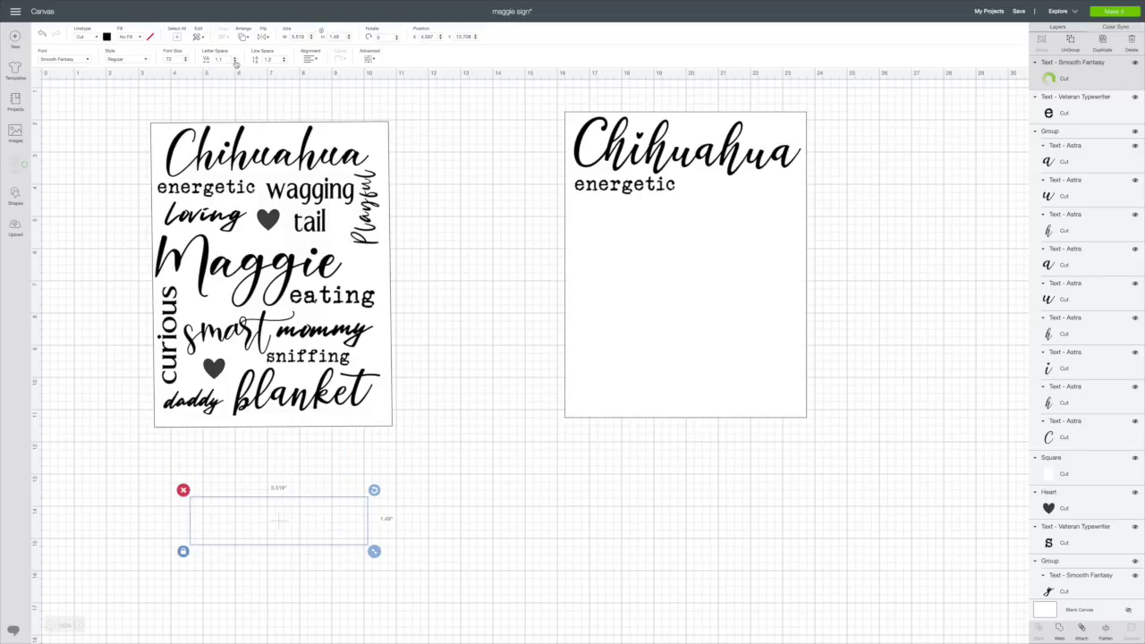
click(235, 61)
click(236, 61)
click(235, 61)
click(236, 60)
click(235, 61)
click(236, 61)
click(236, 61)
click(235, 61)
click(236, 61)
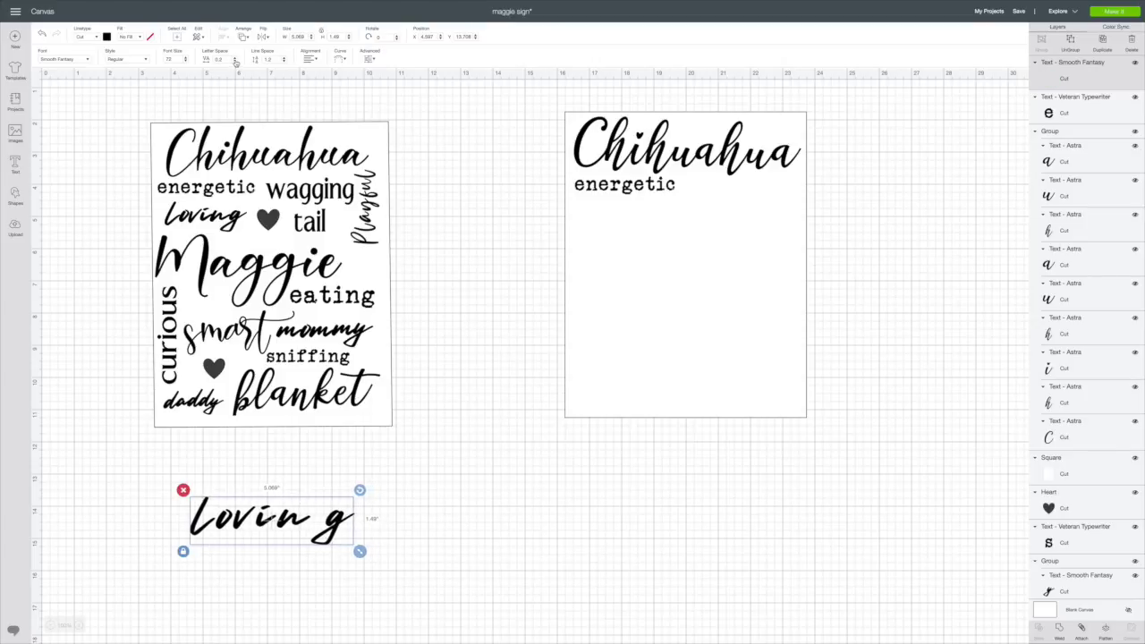
click(235, 61)
click(235, 60)
click(236, 61)
click(235, 61)
click(235, 61)
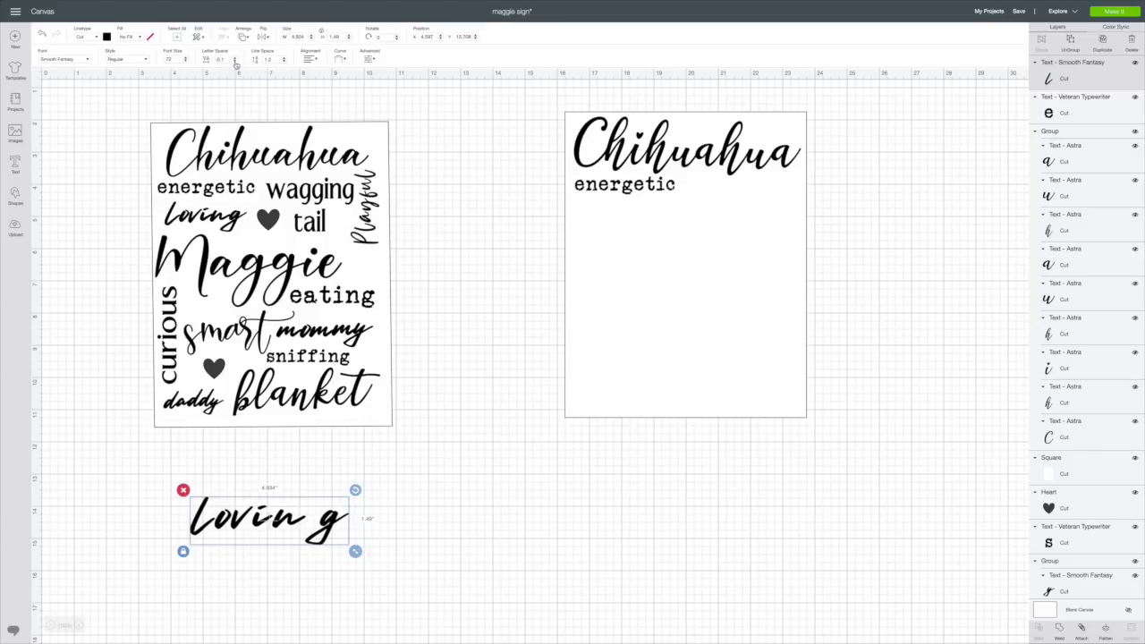
click(236, 60)
click(236, 61)
click(235, 61)
click(235, 61)
click(236, 60)
click(235, 61)
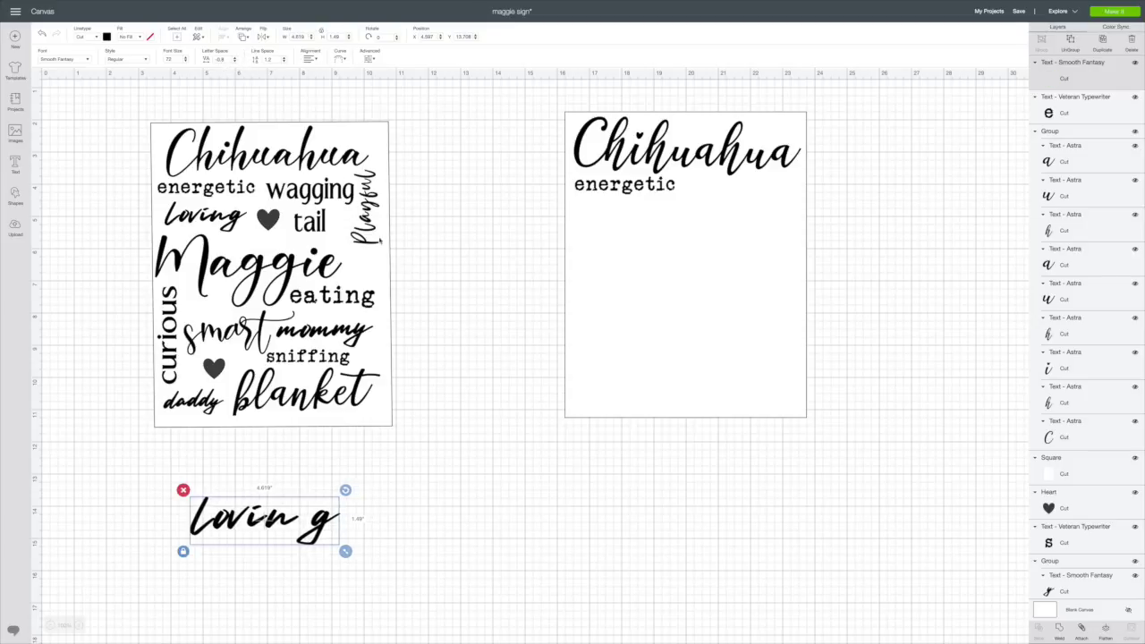
- Enlarge "loving" to about 8.5 inches wide and ungroup it to move the final "n" and "g" against their preceding letters
drag(344, 552, 472, 592)
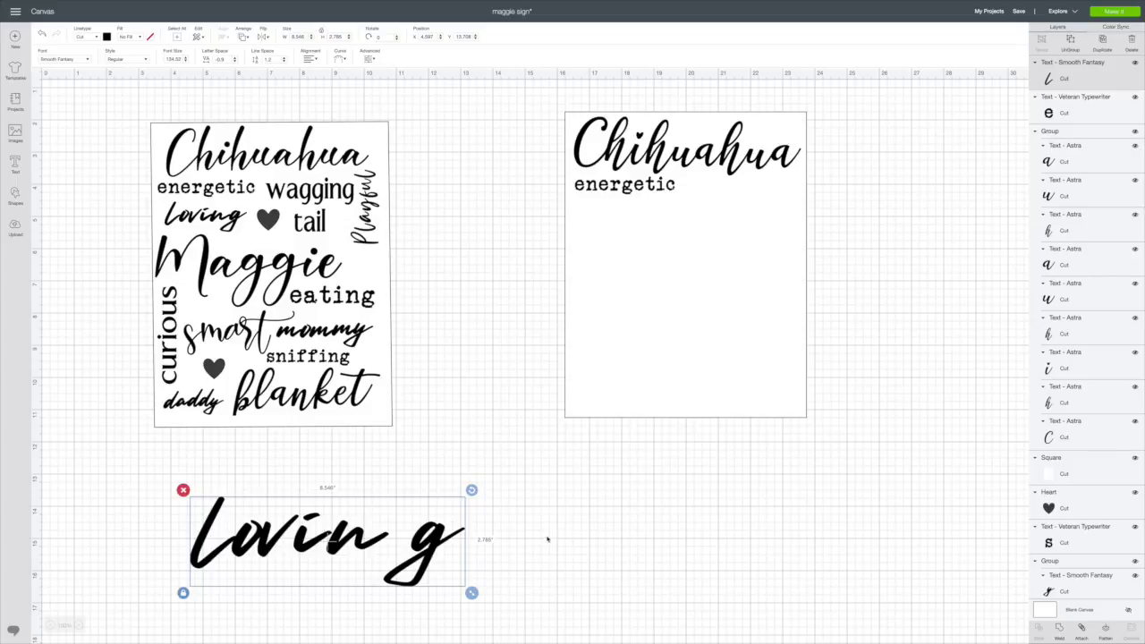
click(1068, 40)
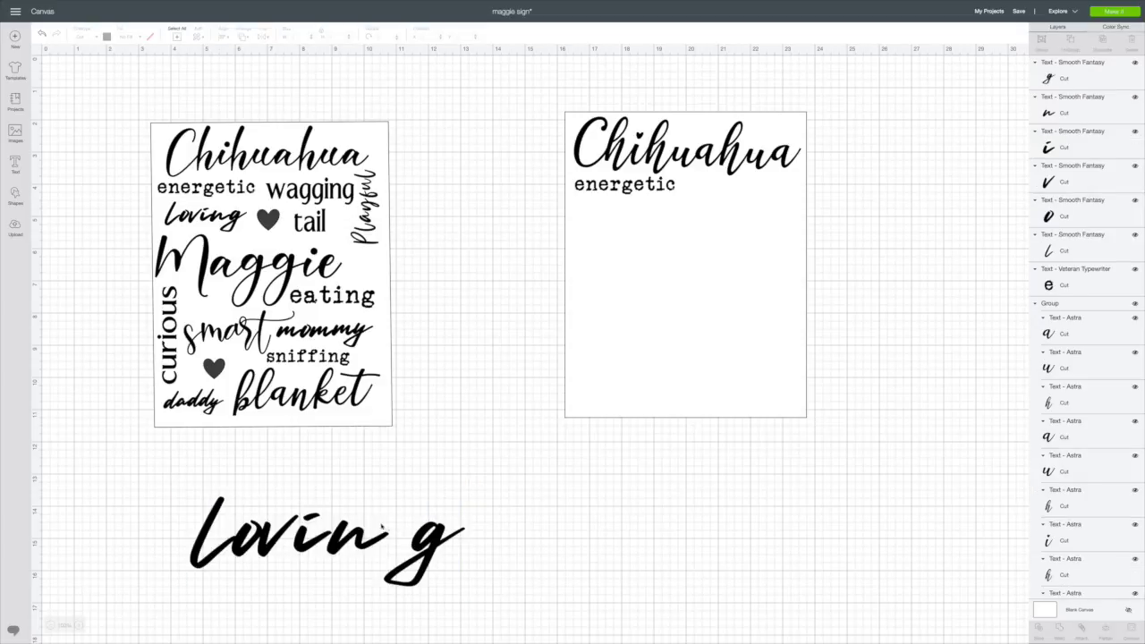
click(340, 543)
drag(415, 544, 377, 538)
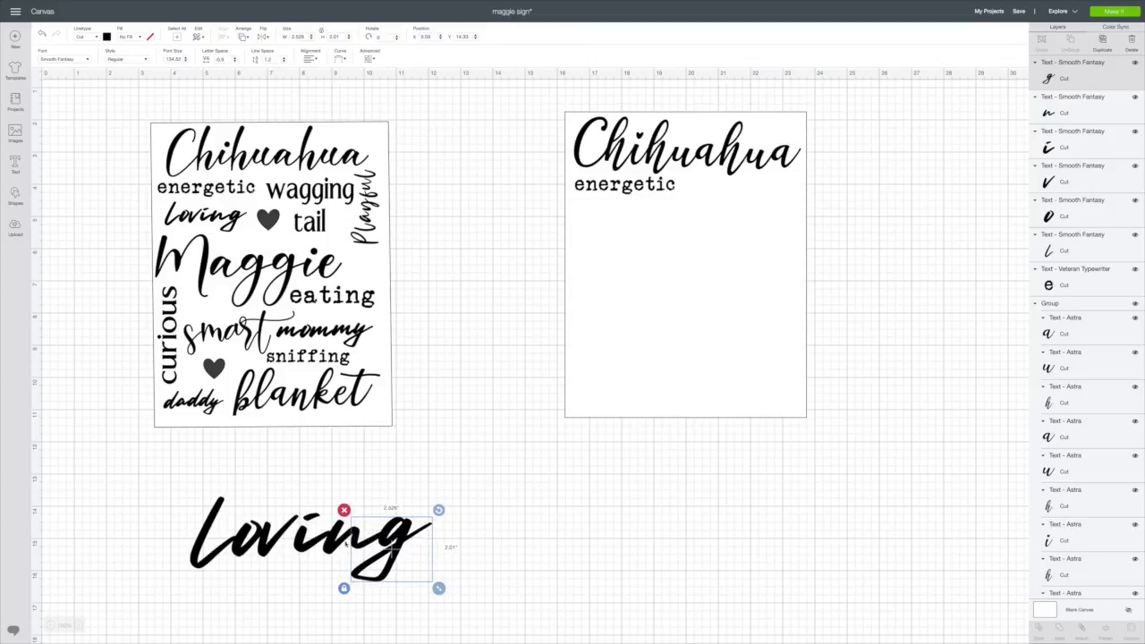
click(303, 544)
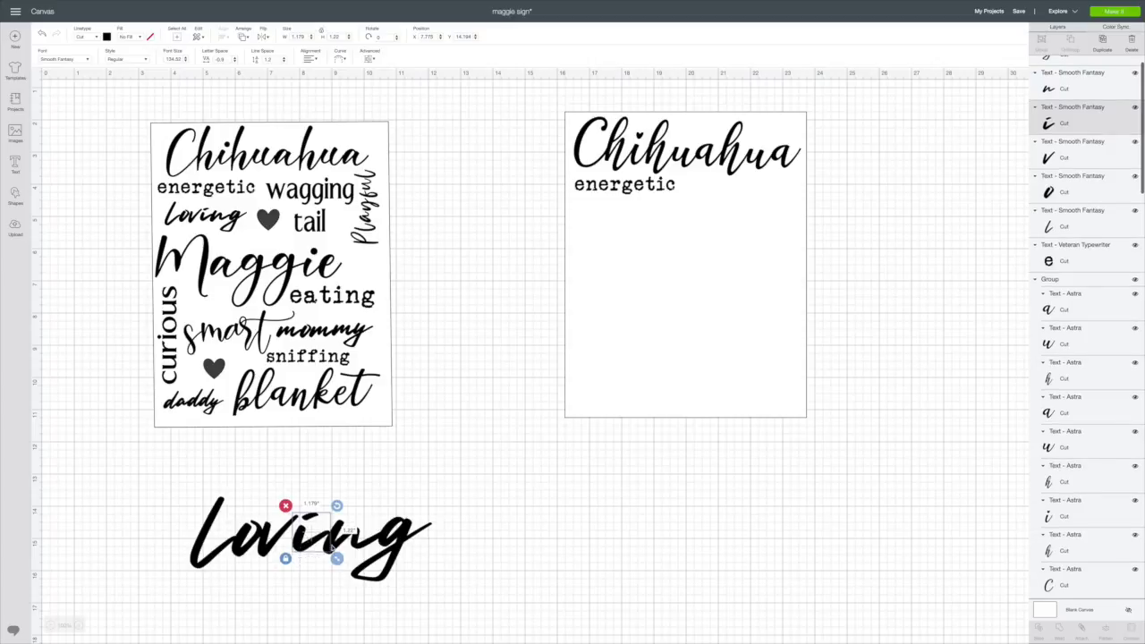
click(339, 544)
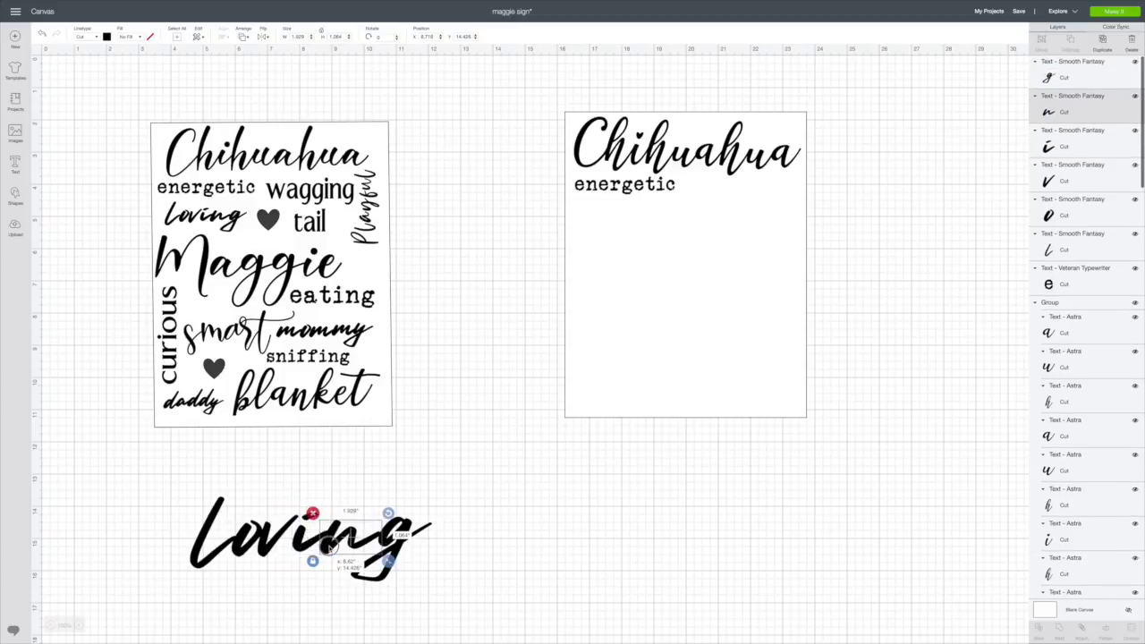
click(385, 542)
click(544, 545)
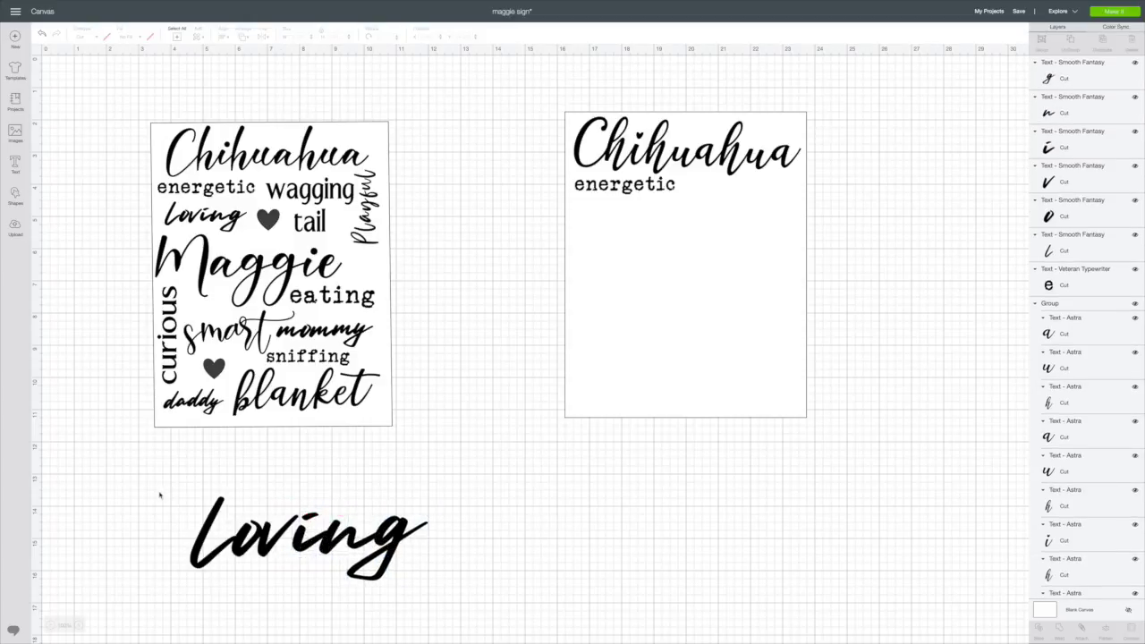
- Group the "loving" letters and place the word below "energetic" on the new background, scaled to about 2.45 inches wide
drag(160, 484, 527, 583)
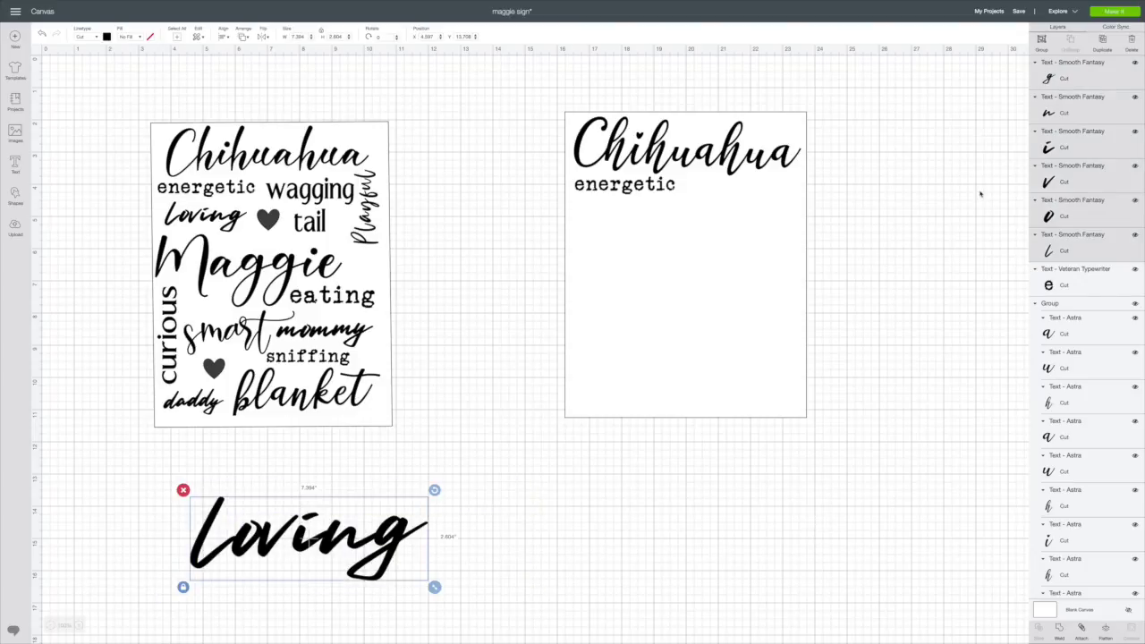
click(1043, 42)
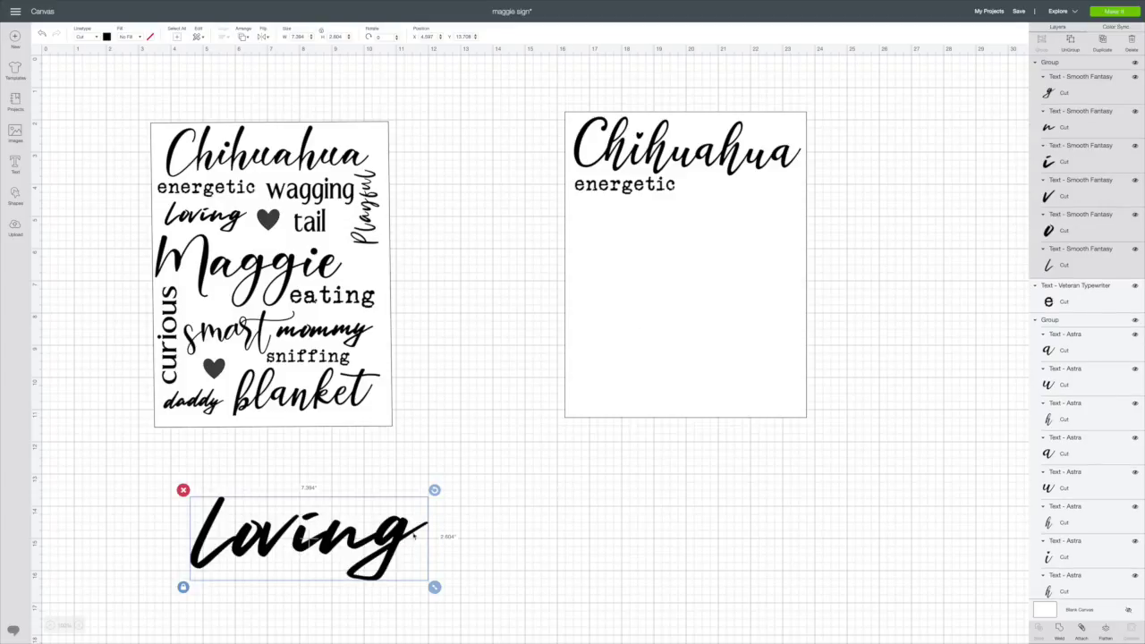
drag(336, 542, 704, 233)
drag(801, 277, 656, 218)
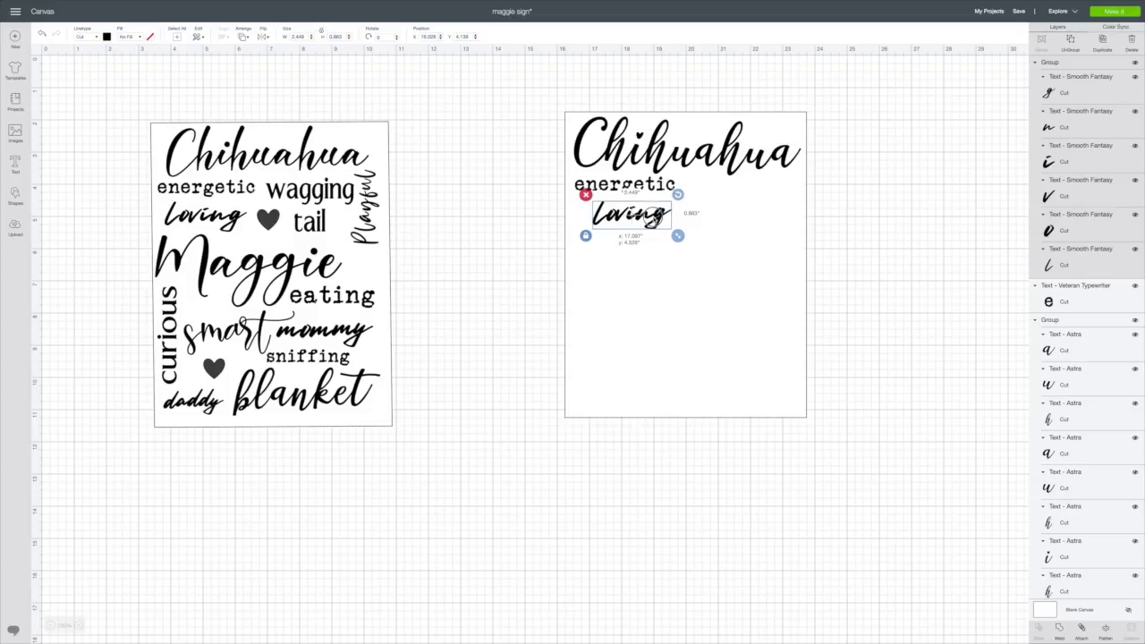
click(998, 408)
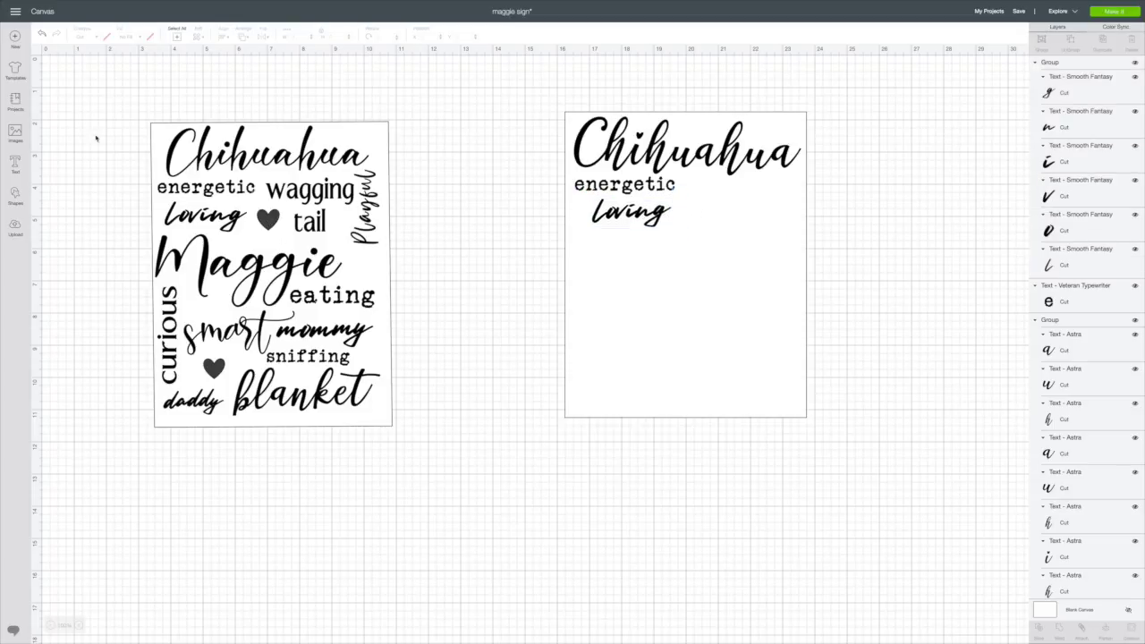
- Insert a heart shape and shrink it to fit just after "energetic" and "loving" on the new background
click(15, 195)
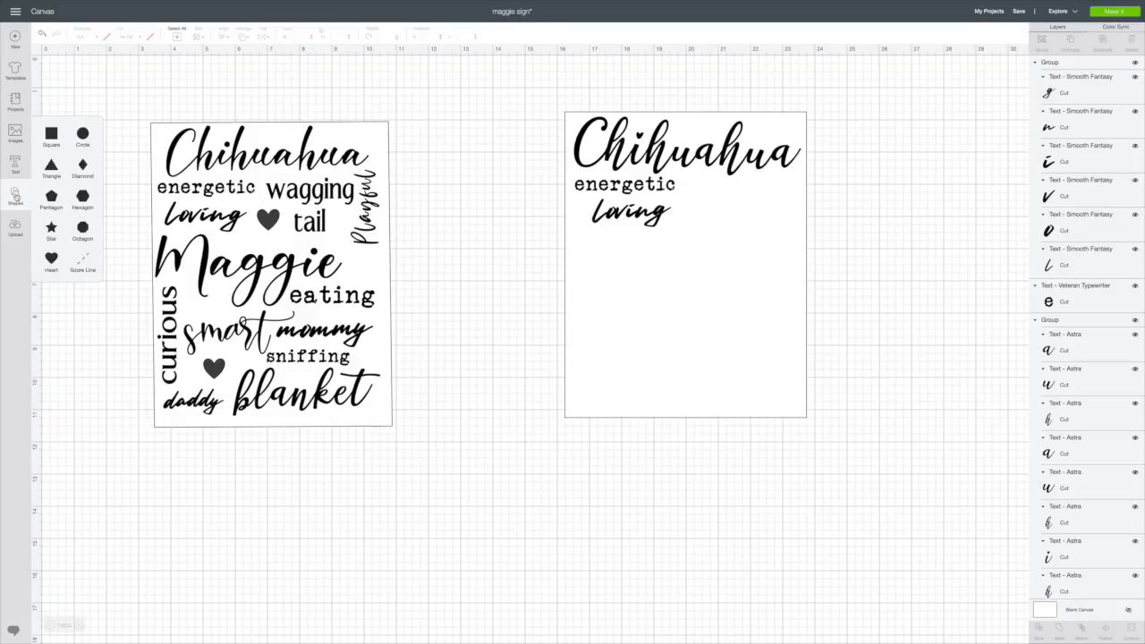
click(53, 259)
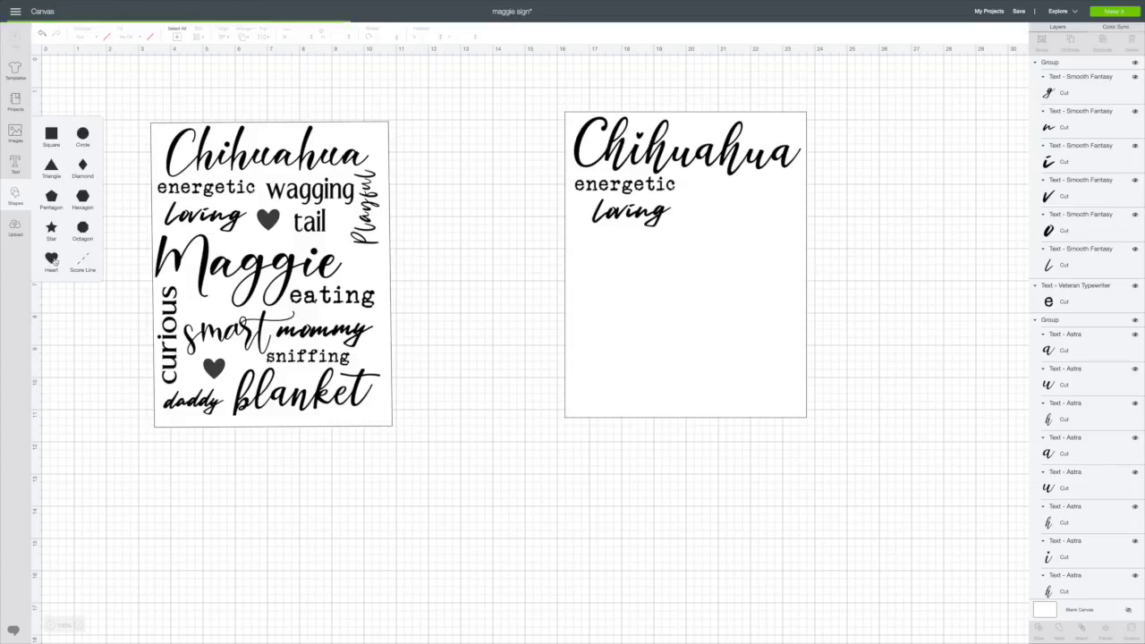
drag(147, 157, 712, 253)
mouse_move(582, 273)
mouse_down()
mouse_move(608, 257)
mouse_move(583, 258)
mouse_up()
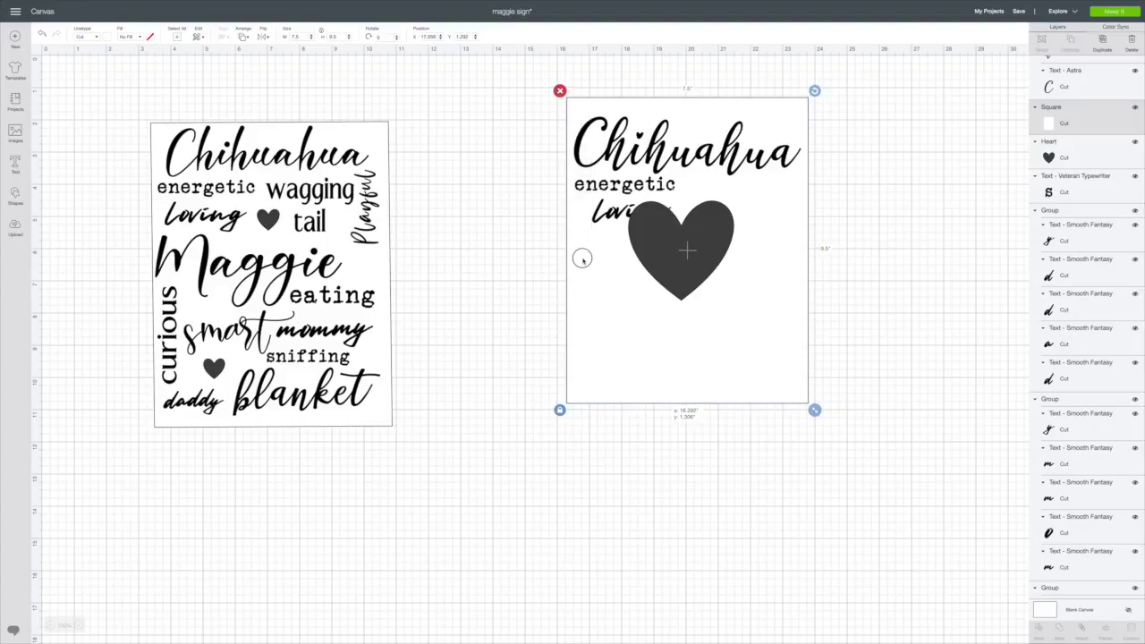
click(697, 270)
drag(739, 305, 696, 197)
click(859, 225)
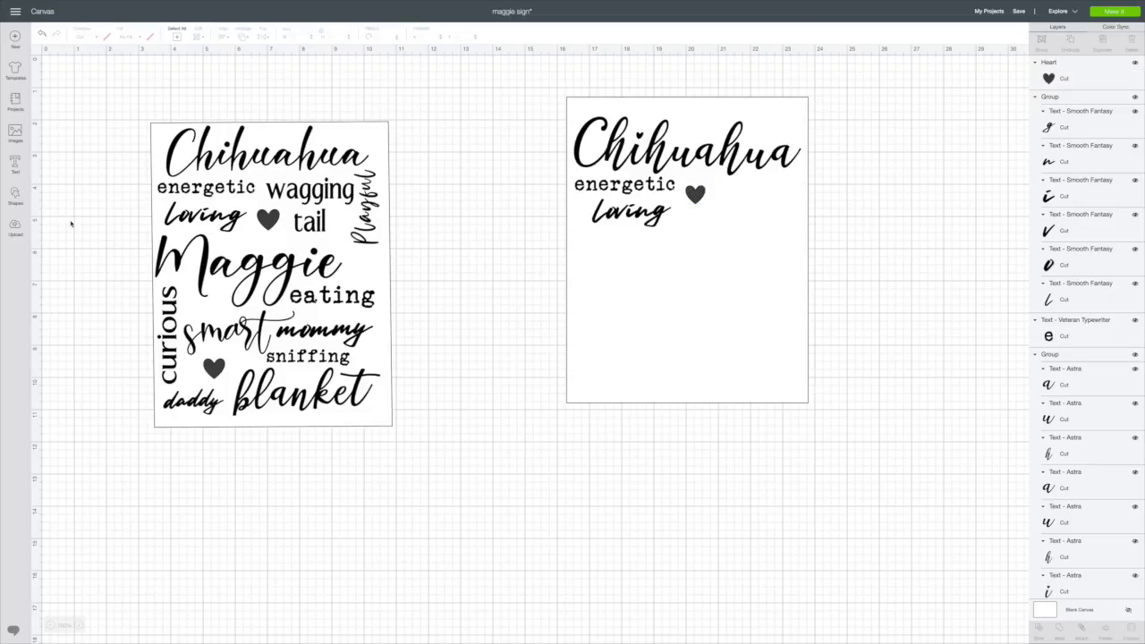
- Start a new text object set in the Linotype Aperto Com Semi Bold font
click(14, 164)
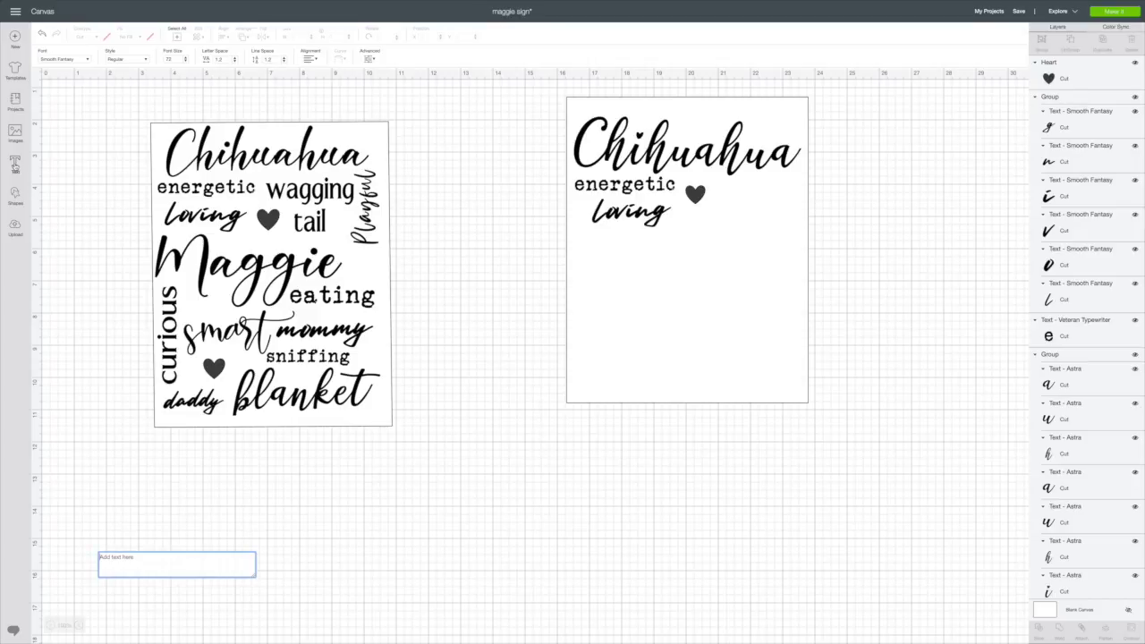
click(87, 60)
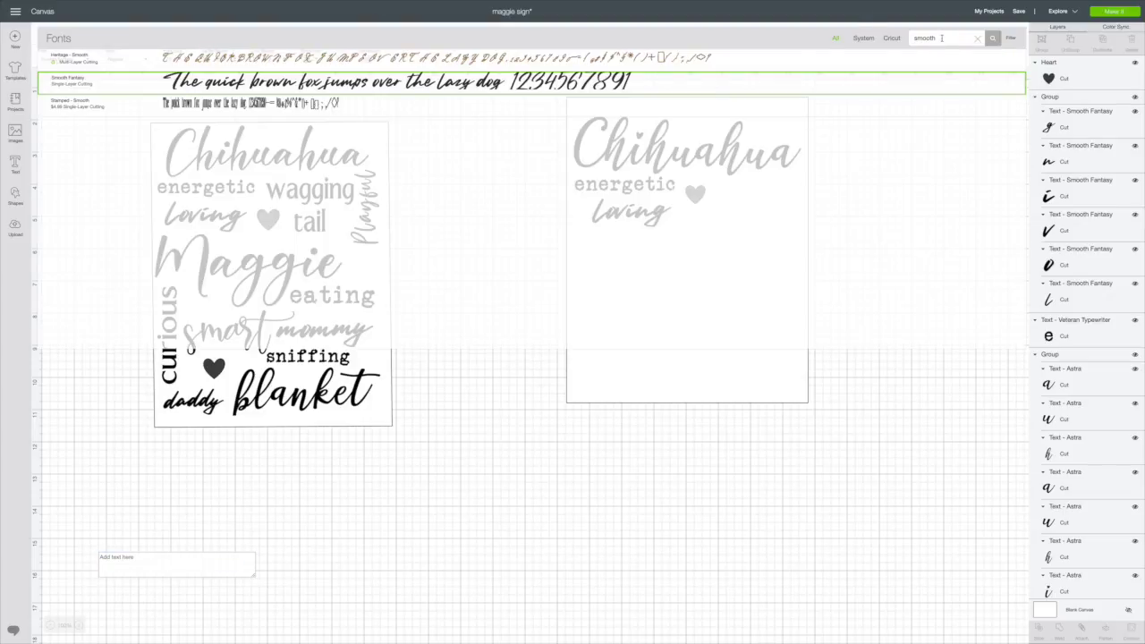
key(BackSpace)
key(BackSpace)
key(BackSpace)
key(BackSpace)
key(BackSpace)
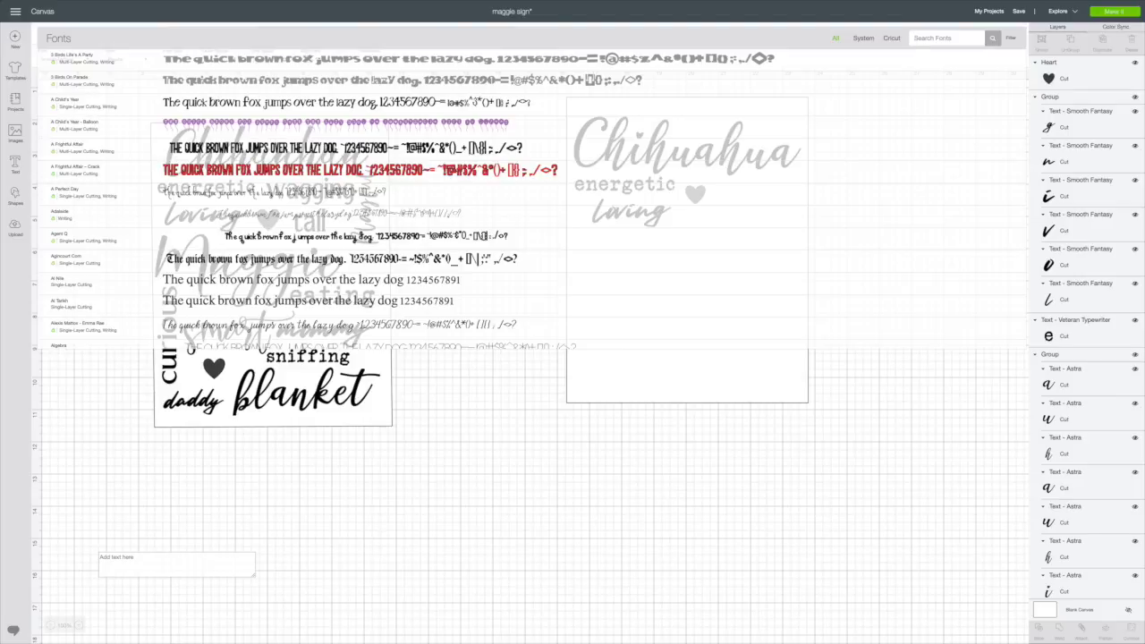
text(lin)
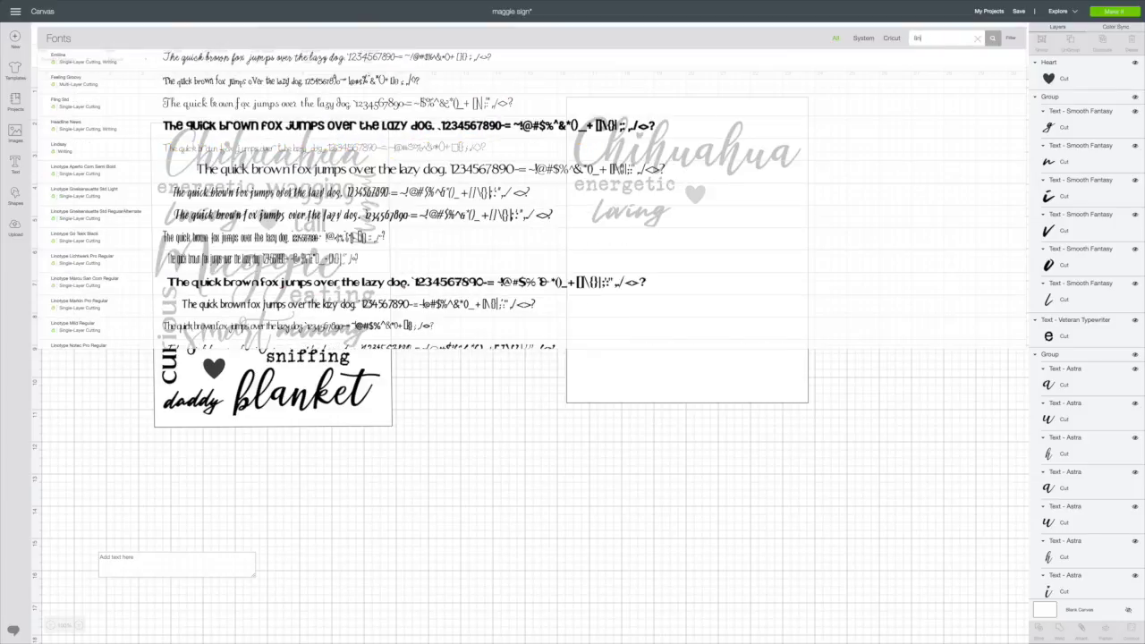
text(o)
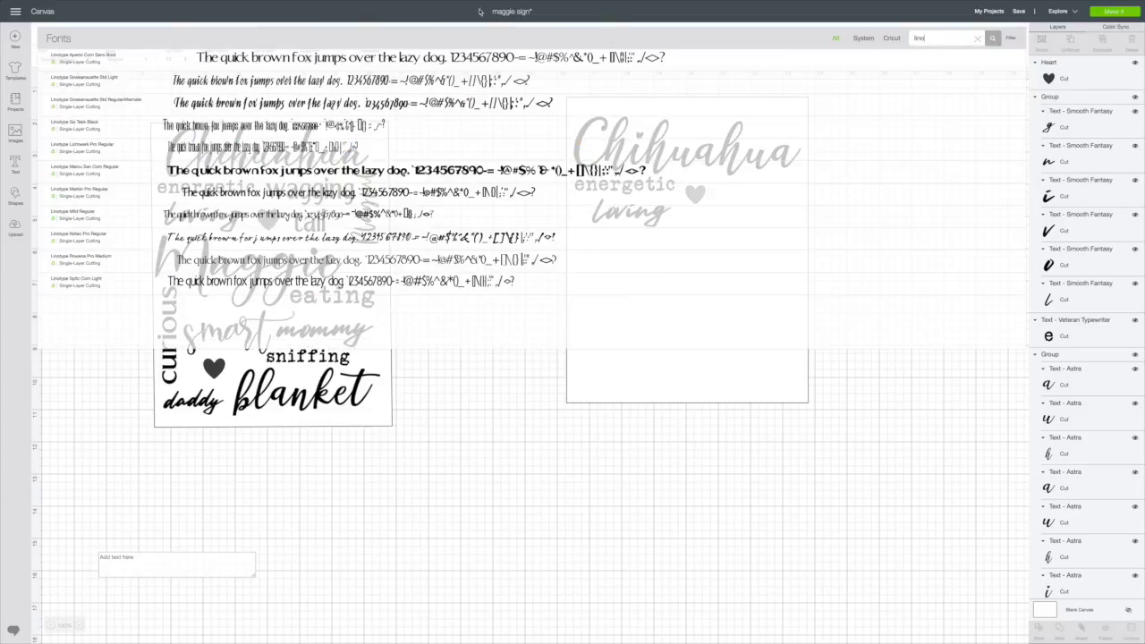
click(93, 59)
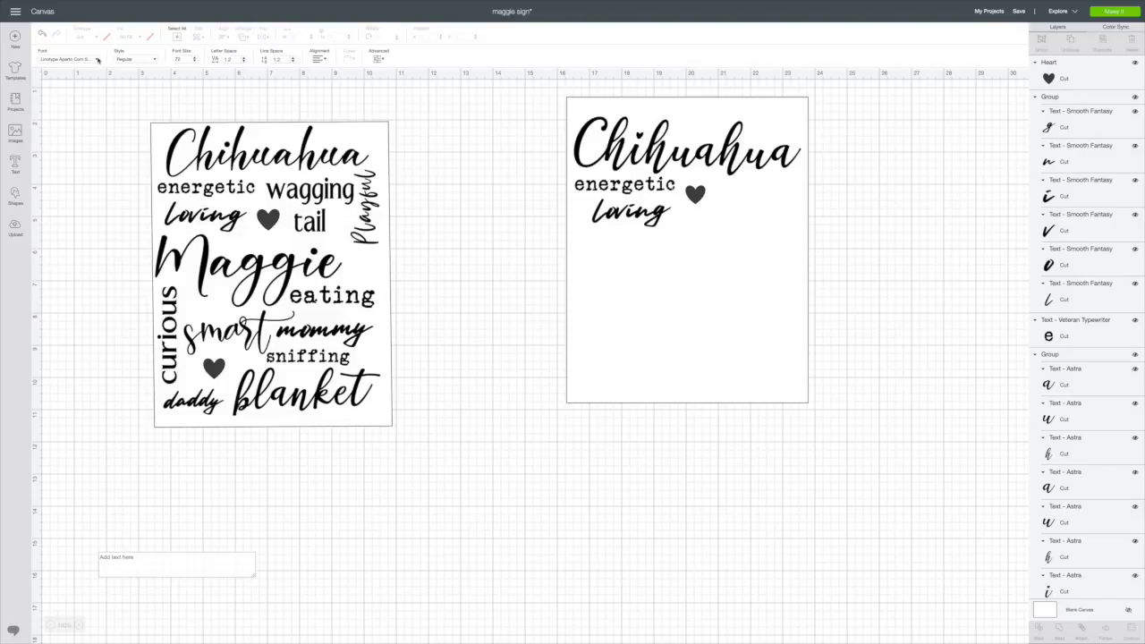
- Enter "wagging" and "tail" on two lines and center-align the text
click(125, 562)
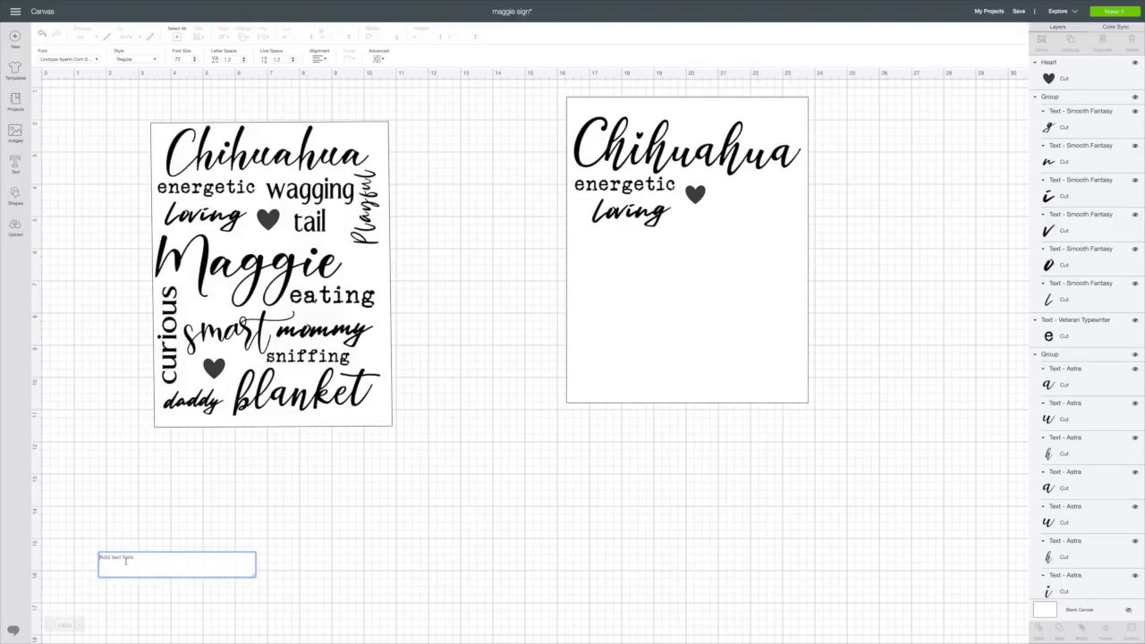
text(wa)
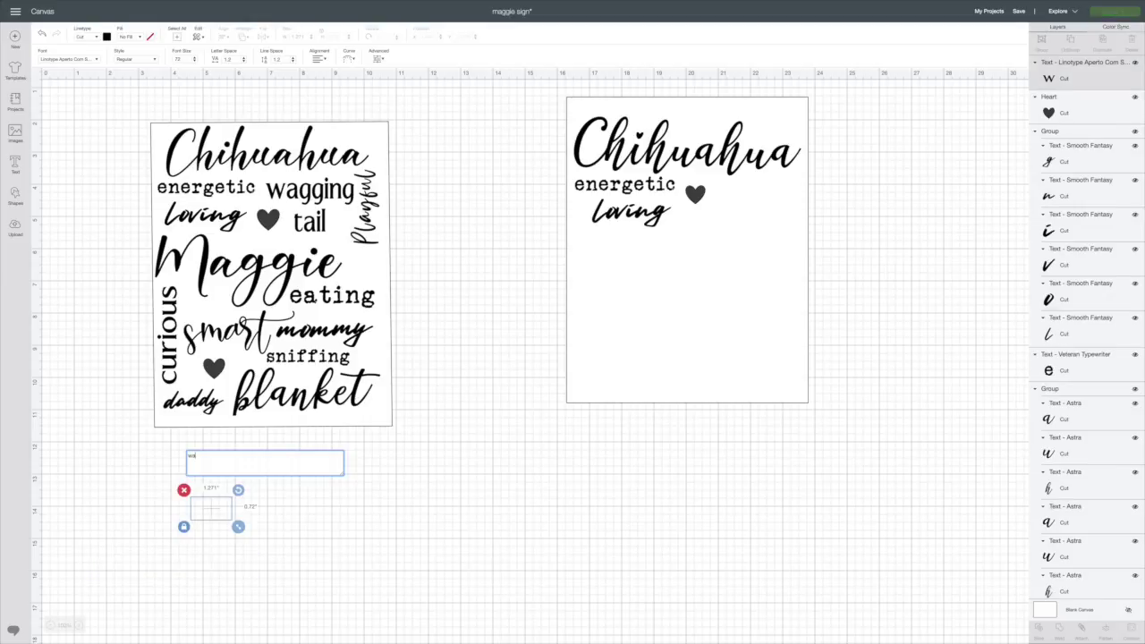
text(gging)
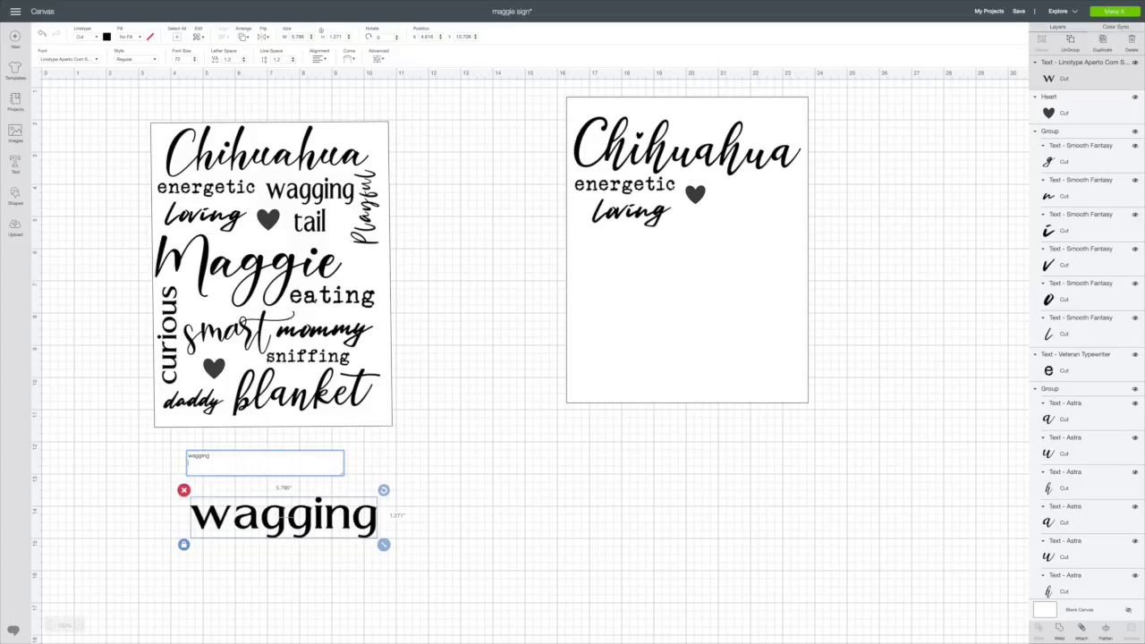
text(tail)
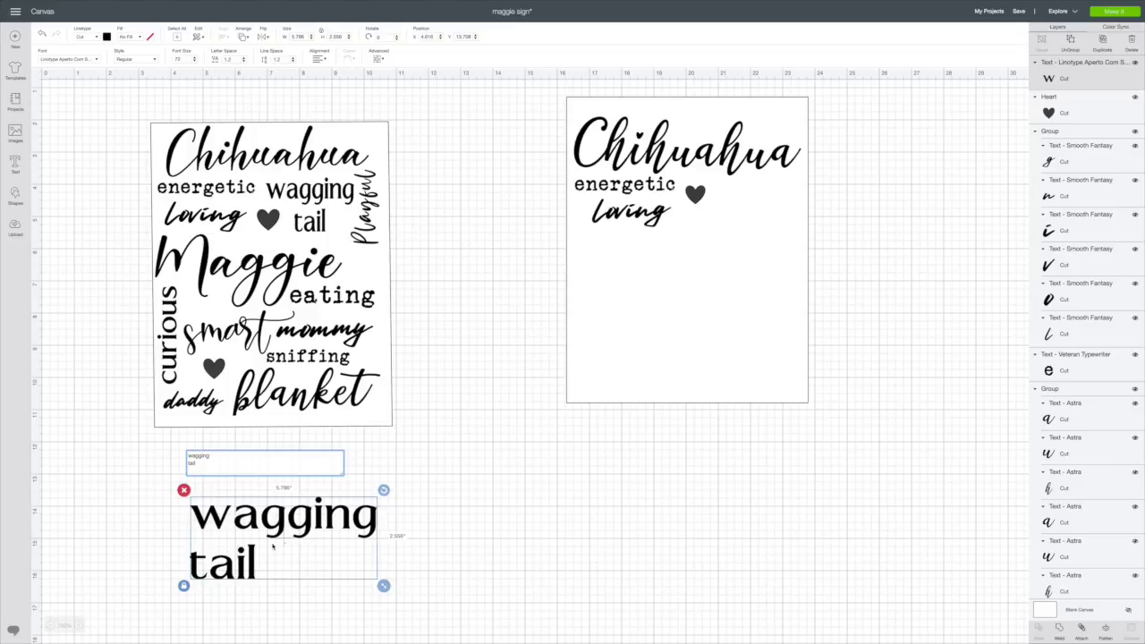
drag(285, 524, 495, 458)
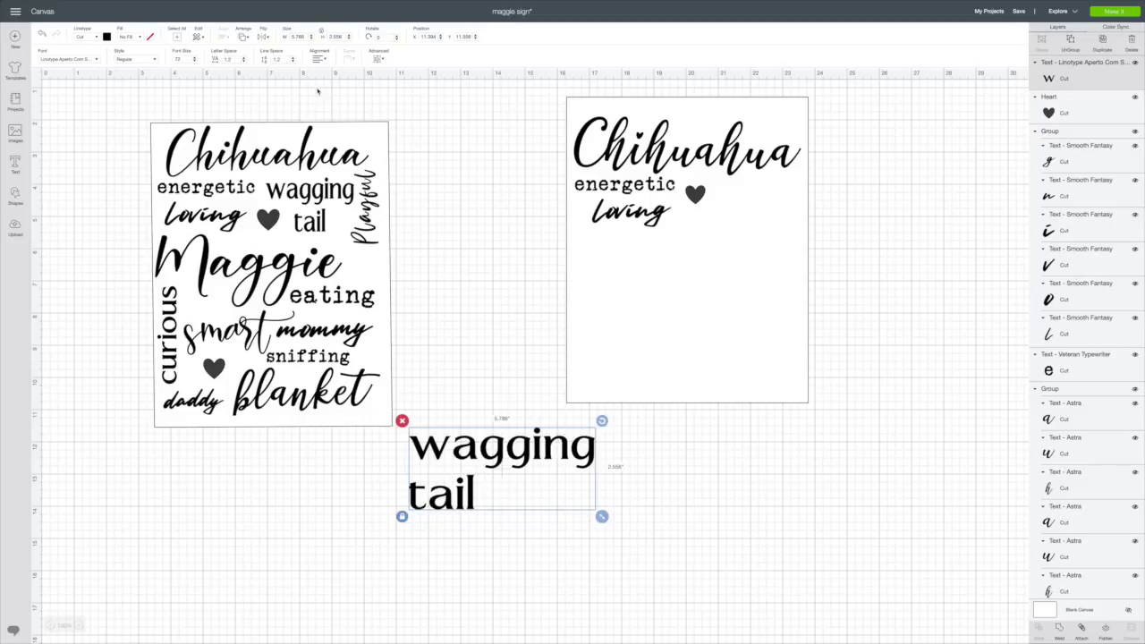
click(321, 60)
click(345, 83)
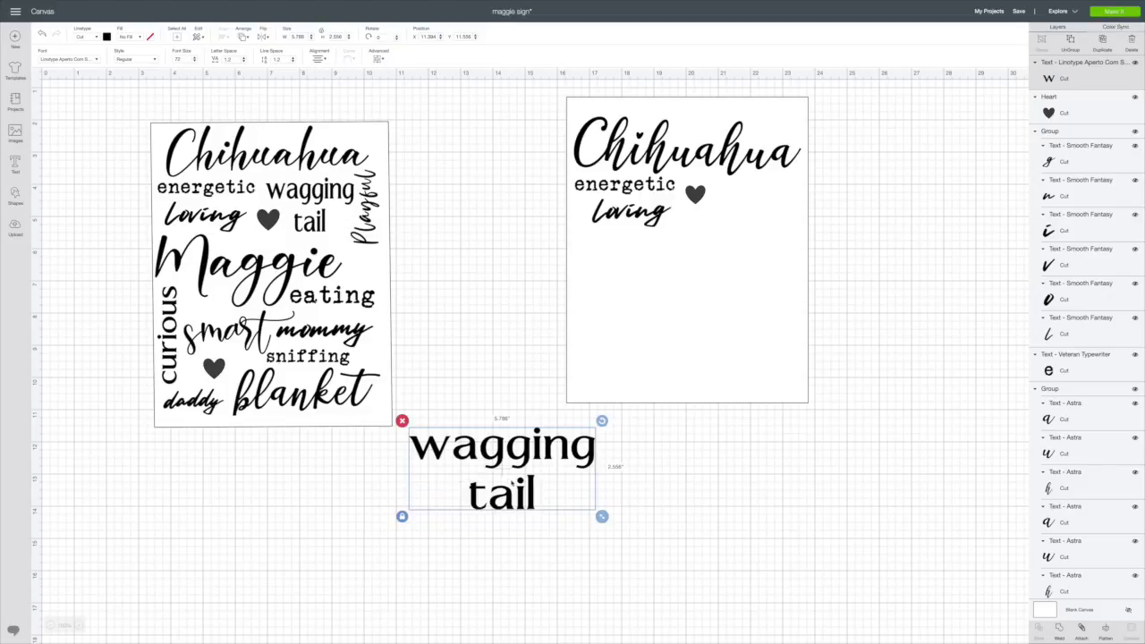
- Scale "wagging tail" to about 2.87 inches wide and place it beside the heart, under the end of "Chihuahua"
drag(514, 449, 818, 193)
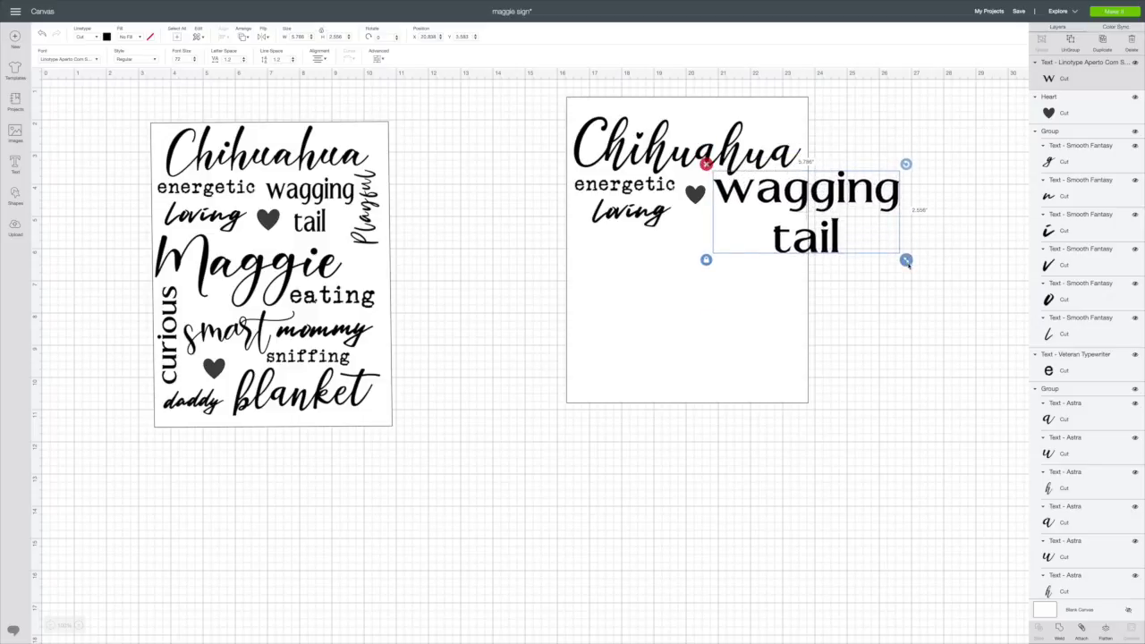
drag(907, 259, 791, 230)
drag(752, 197, 813, 242)
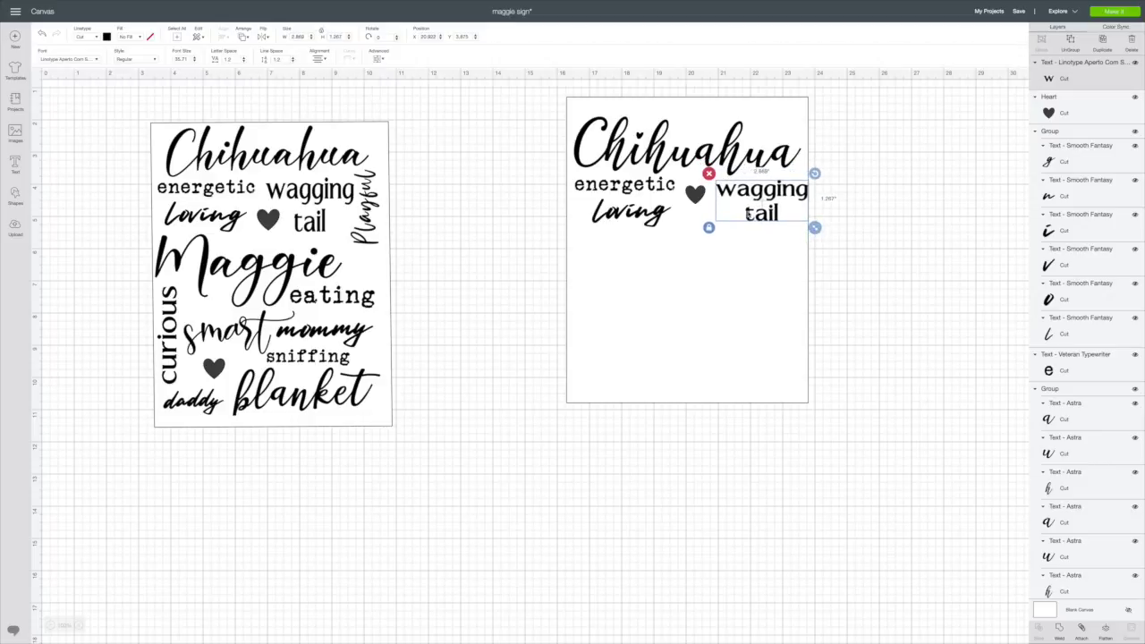
drag(734, 189, 739, 190)
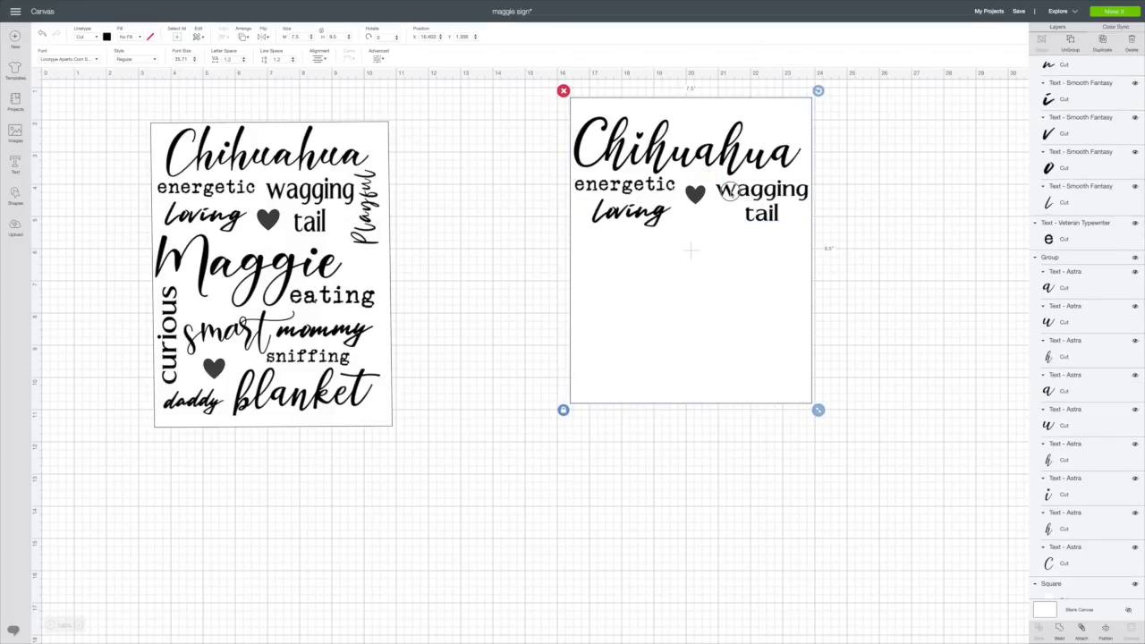
- Move "wagging tail" closer to "energetic" and tuck the heart just after "loving" on the new background
click(725, 190)
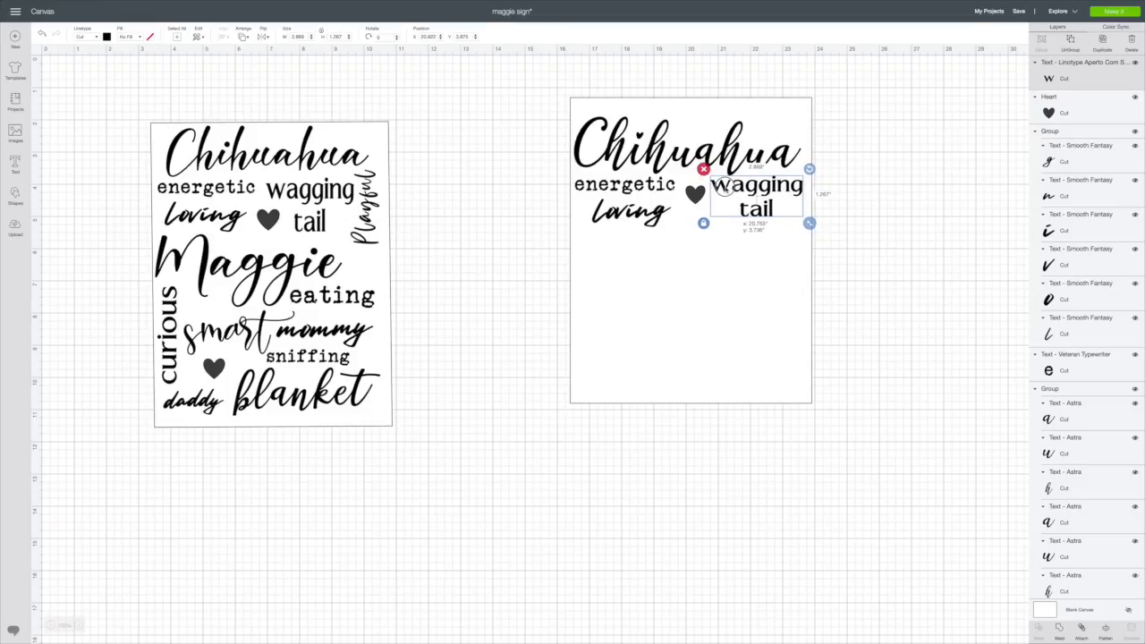
click(847, 227)
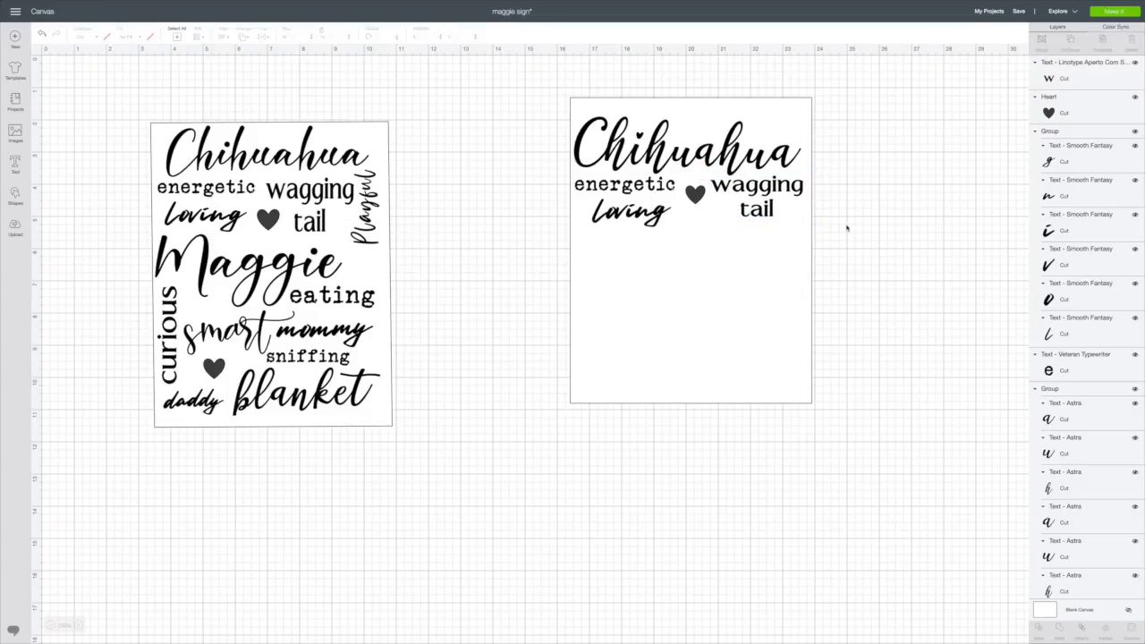
drag(697, 196, 696, 172)
click(716, 185)
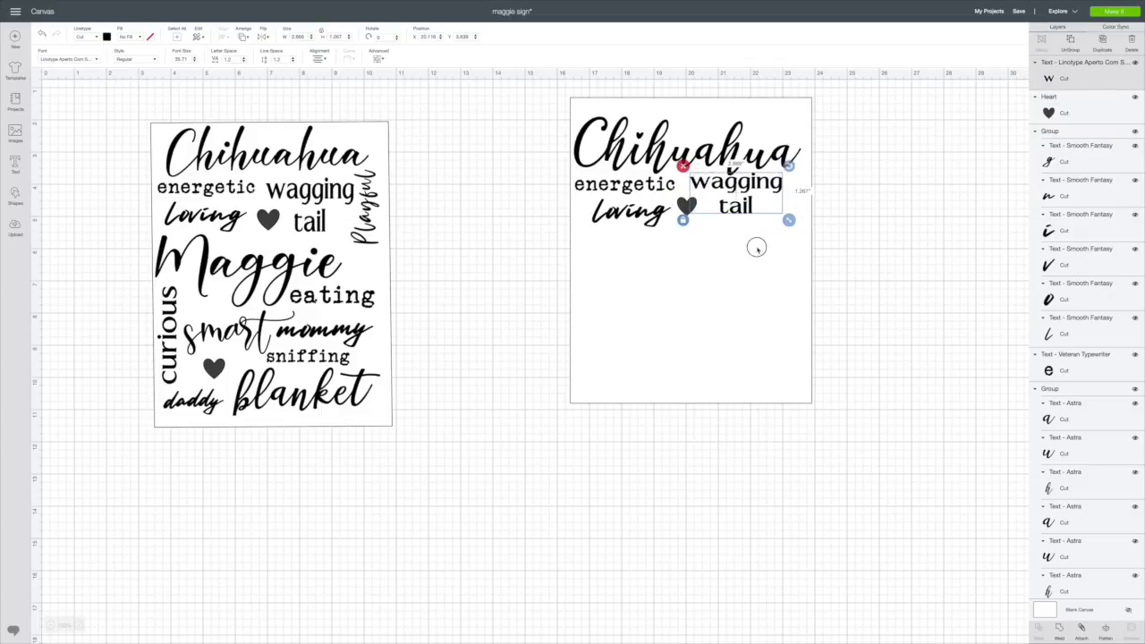
click(766, 235)
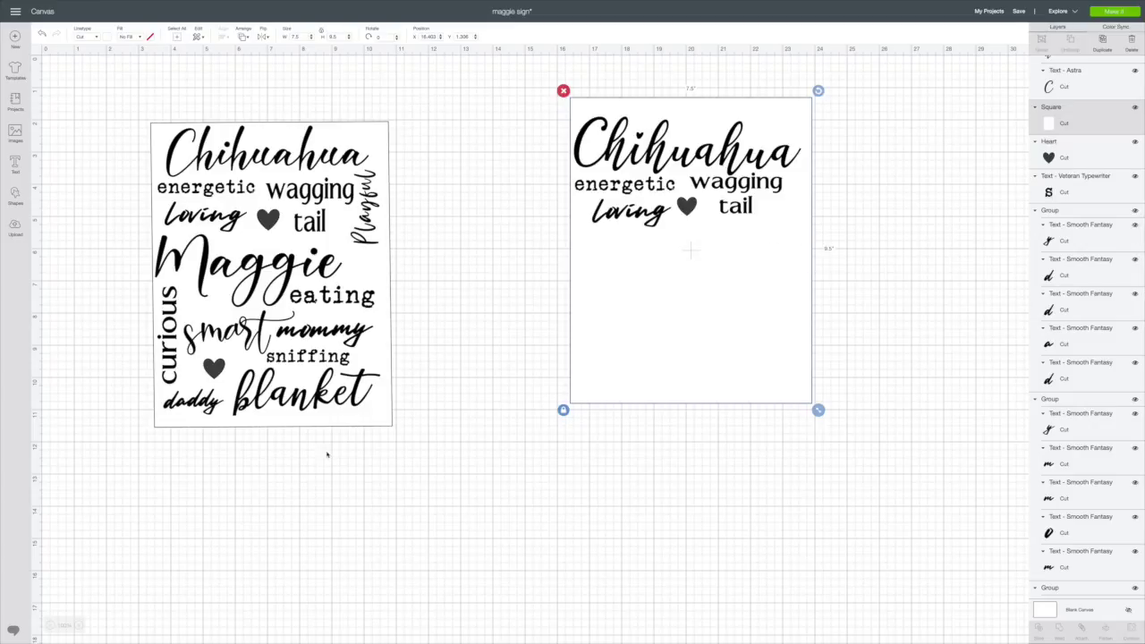
click(275, 487)
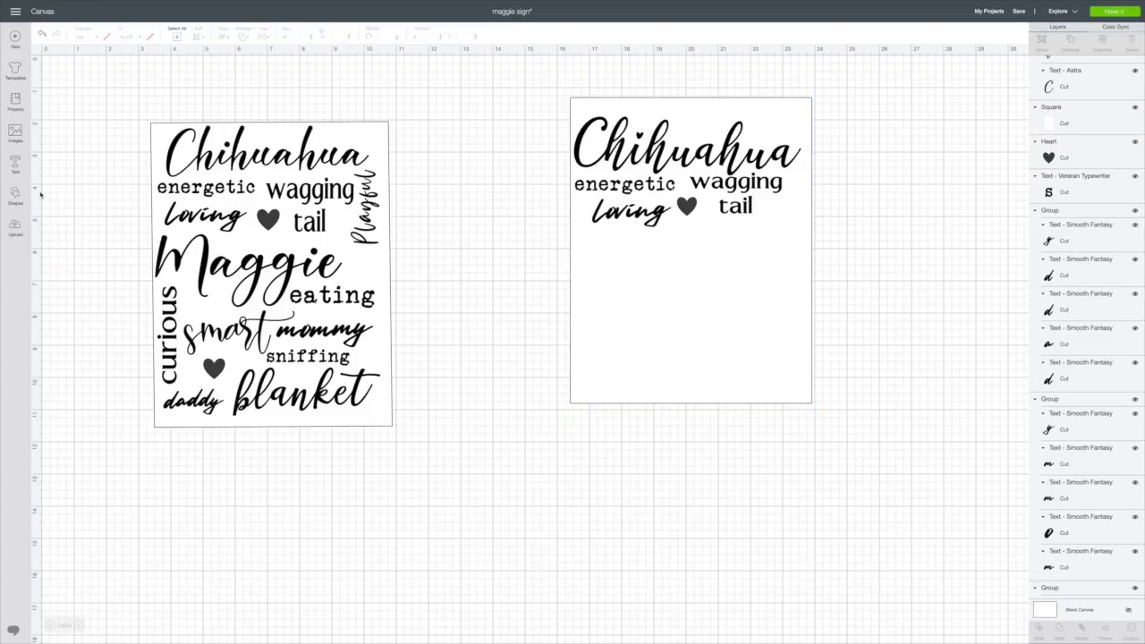
- Start a new text object set in the Kinsley font
click(11, 157)
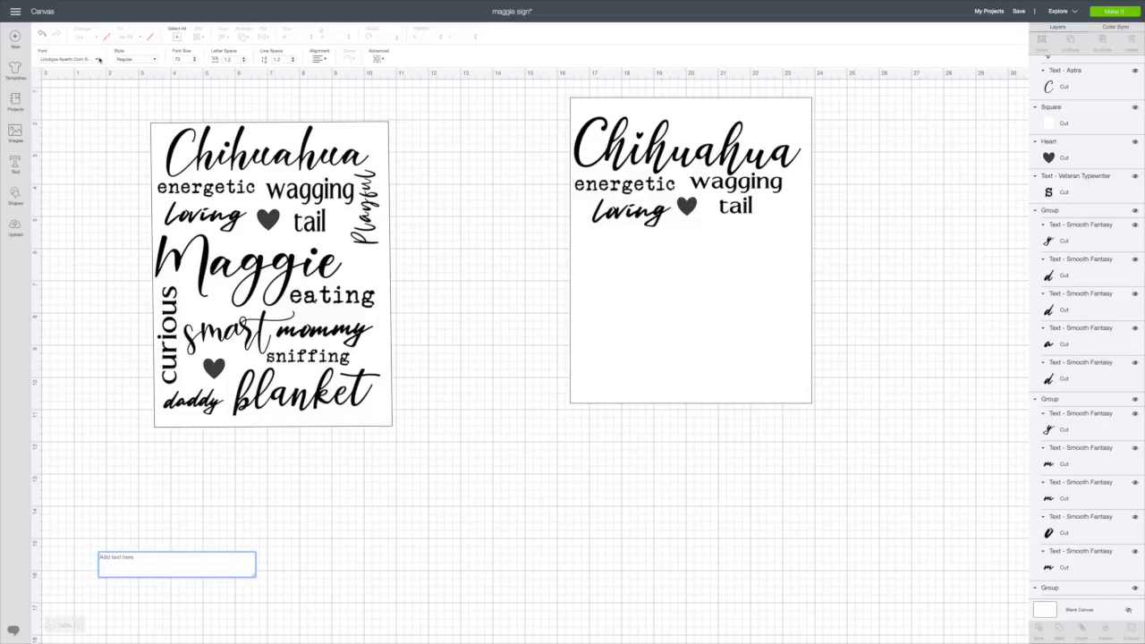
click(98, 60)
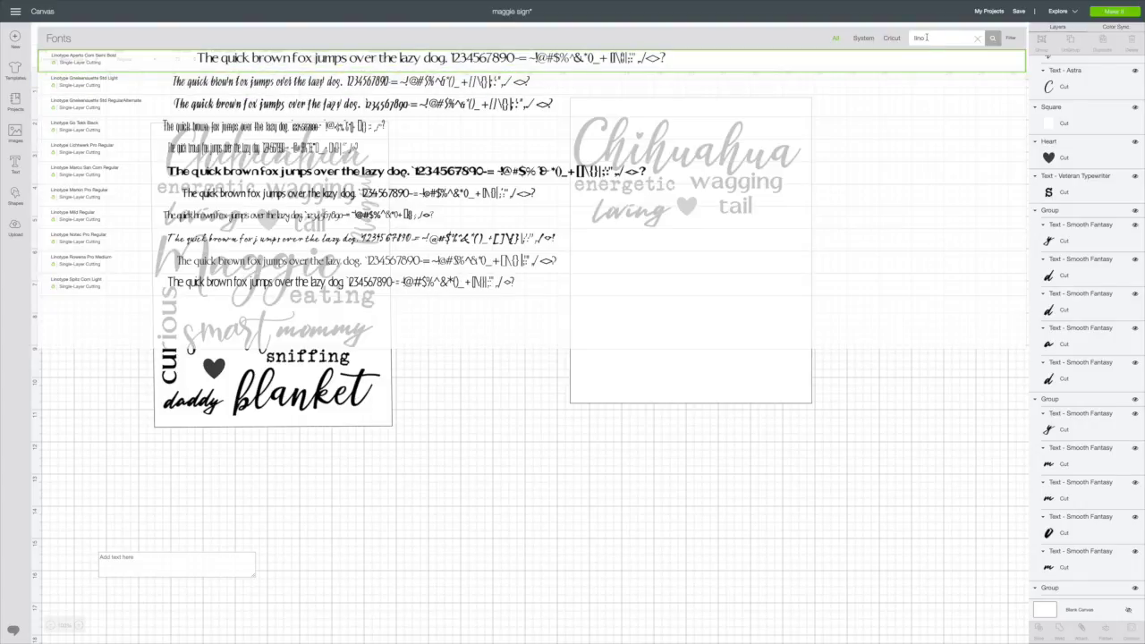
click(978, 39)
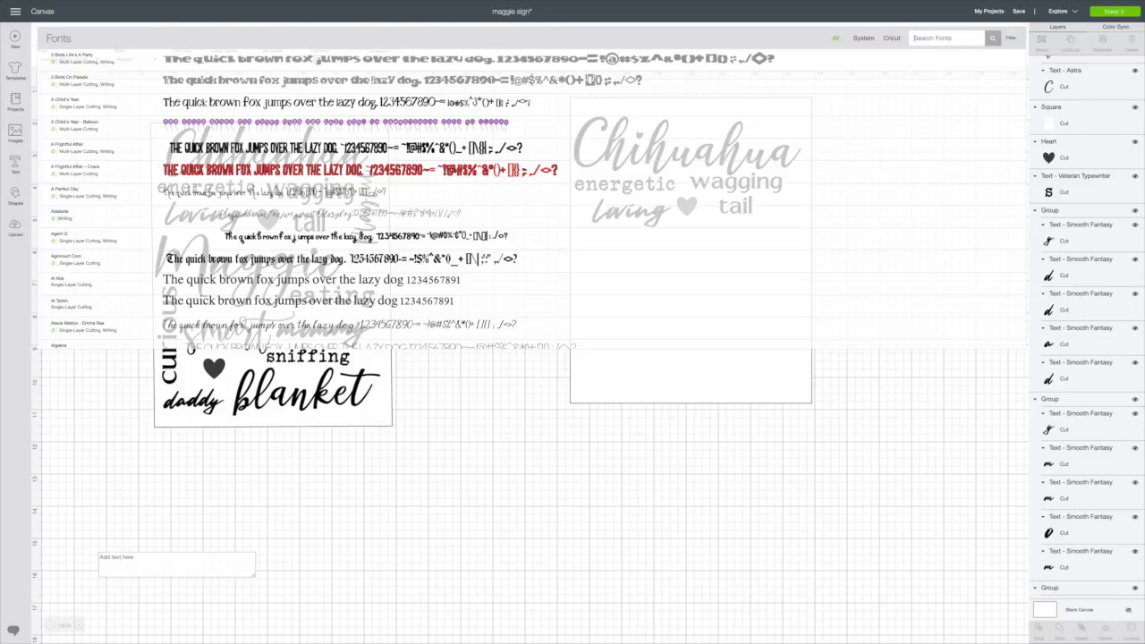
text(kin)
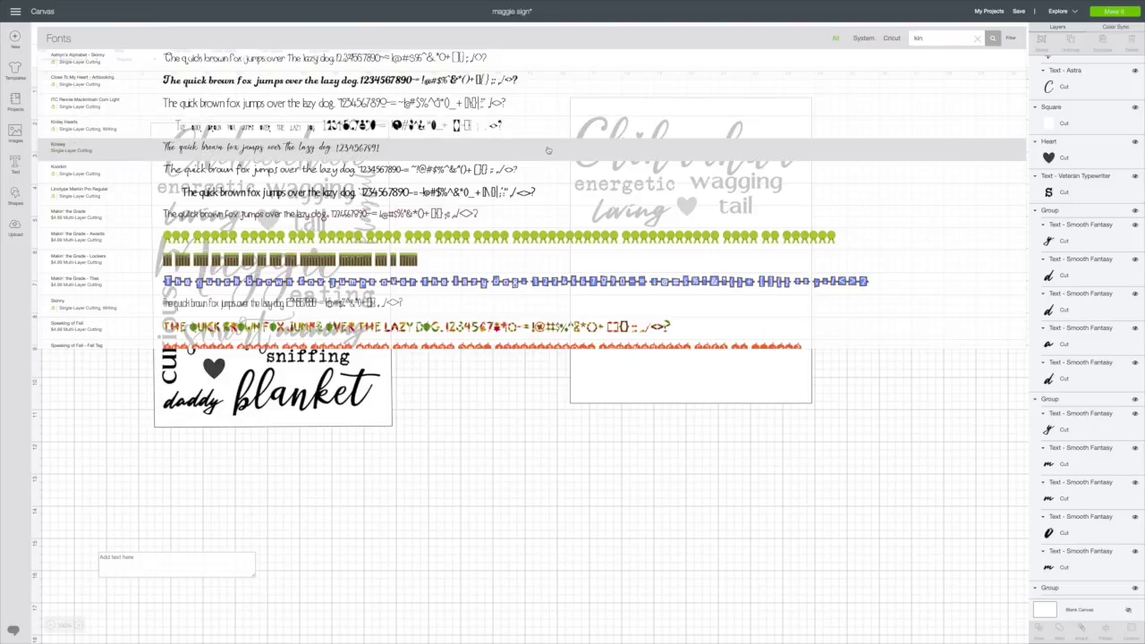
text(s)
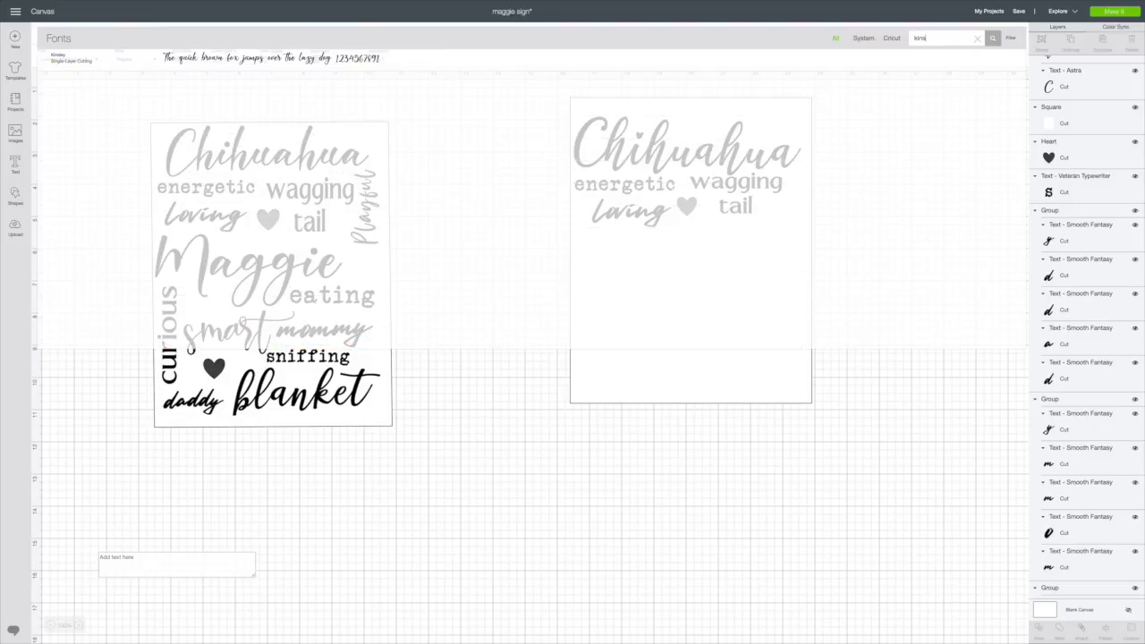
click(106, 63)
- Enter "Playful" and enlarge it to about 8.77 inches wide in the empty area below the reference sign
click(131, 565)
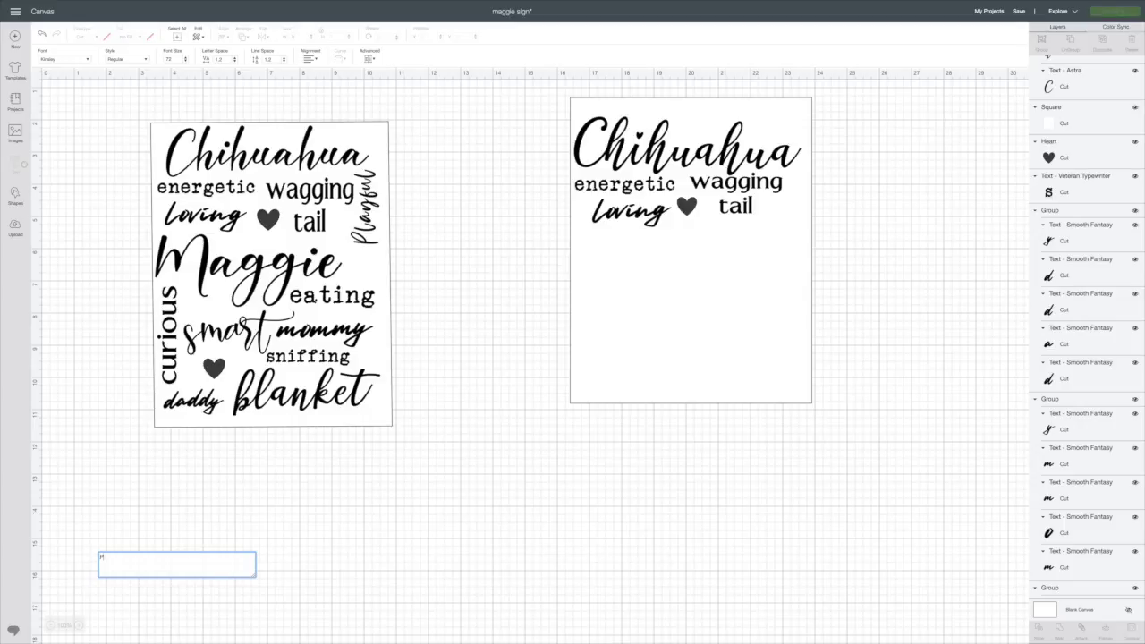
text(Playful)
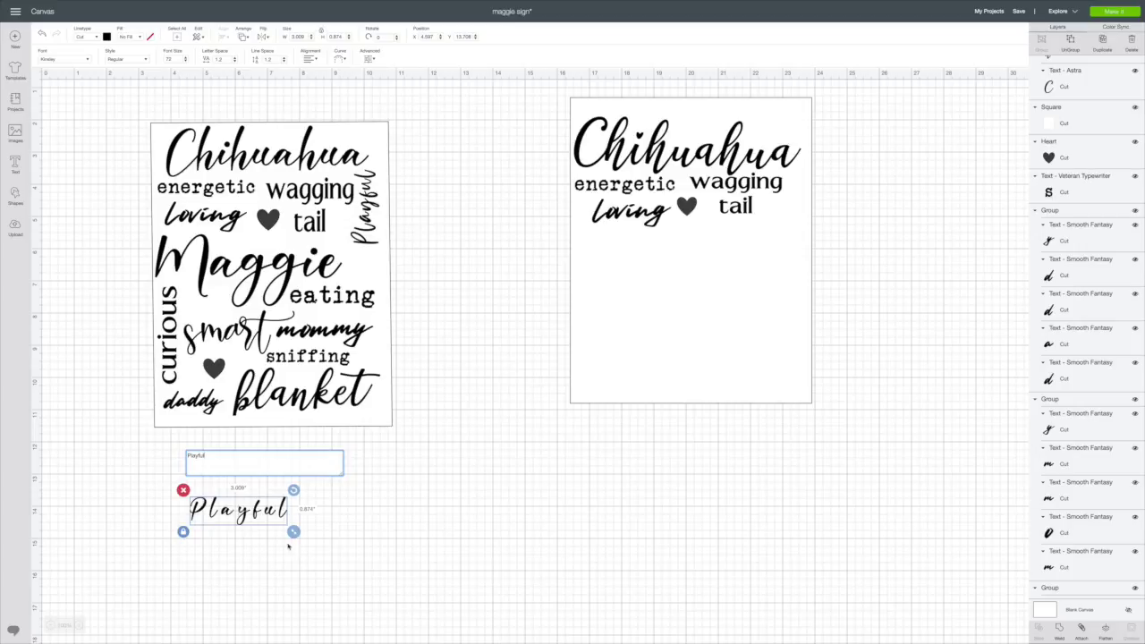
drag(294, 532, 477, 583)
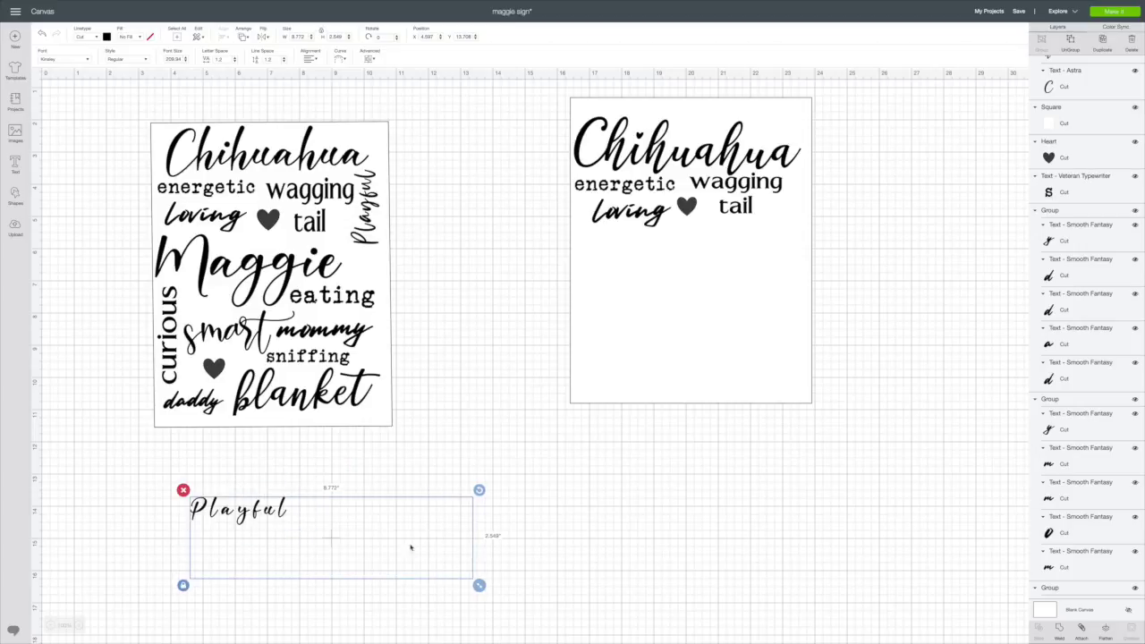
drag(358, 542, 425, 519)
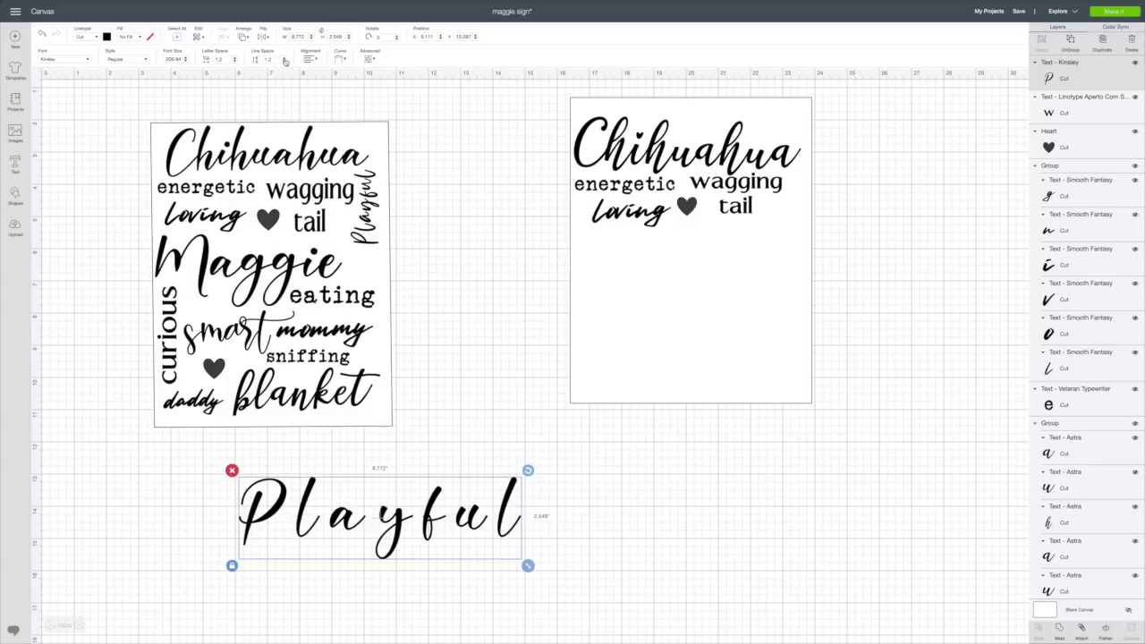
- Reduce the line spacing of "Playful" to 0.1 and ungroup the word into separate letters
click(283, 62)
click(283, 62)
click(283, 62)
click(283, 61)
click(283, 62)
click(284, 62)
click(284, 62)
click(284, 62)
click(284, 62)
click(284, 62)
click(284, 62)
click(1070, 41)
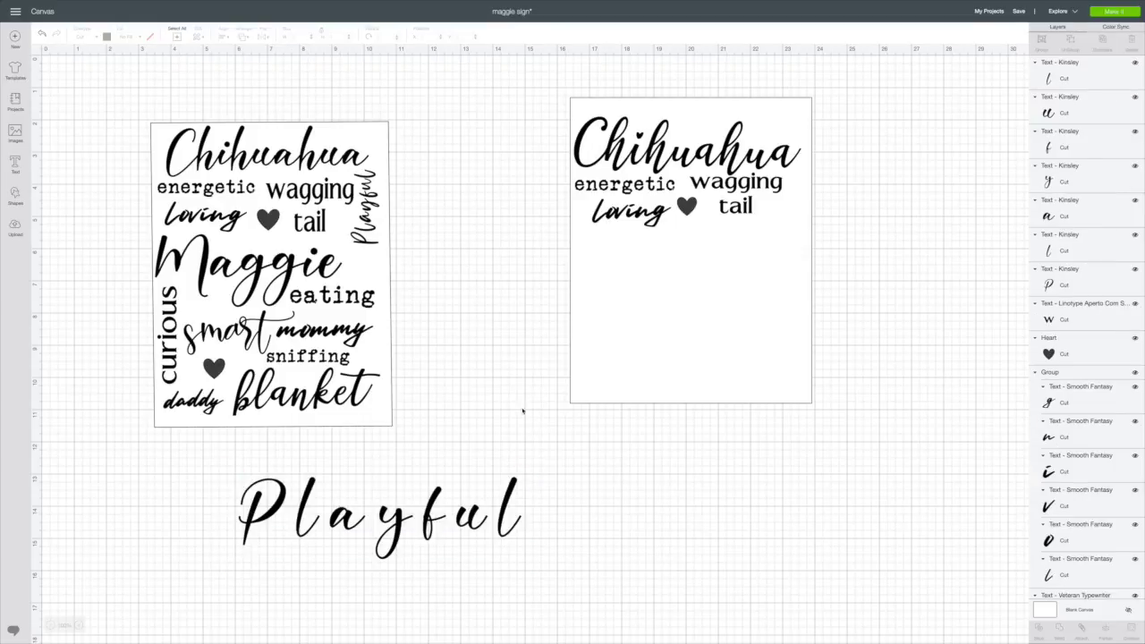
- Slide the letters a, y, f, u and l of "Playful" together so their script strokes connect
click(331, 519)
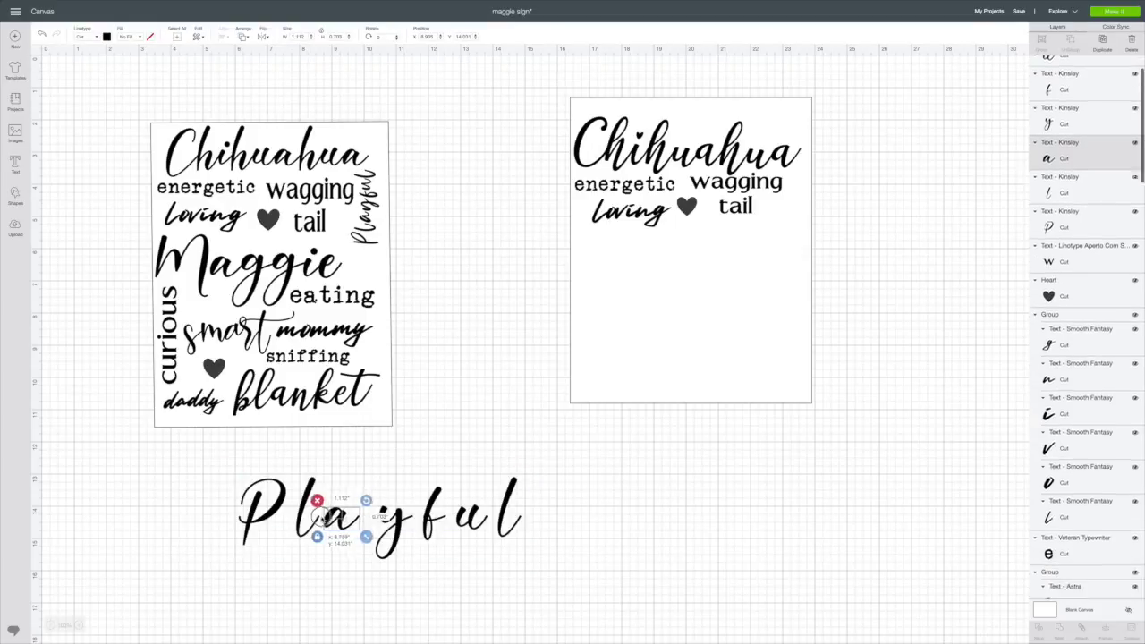
mouse_move(397, 523)
mouse_down()
mouse_move(367, 519)
mouse_move(407, 517)
mouse_move(393, 516)
mouse_up()
drag(474, 521, 421, 519)
drag(495, 517, 430, 517)
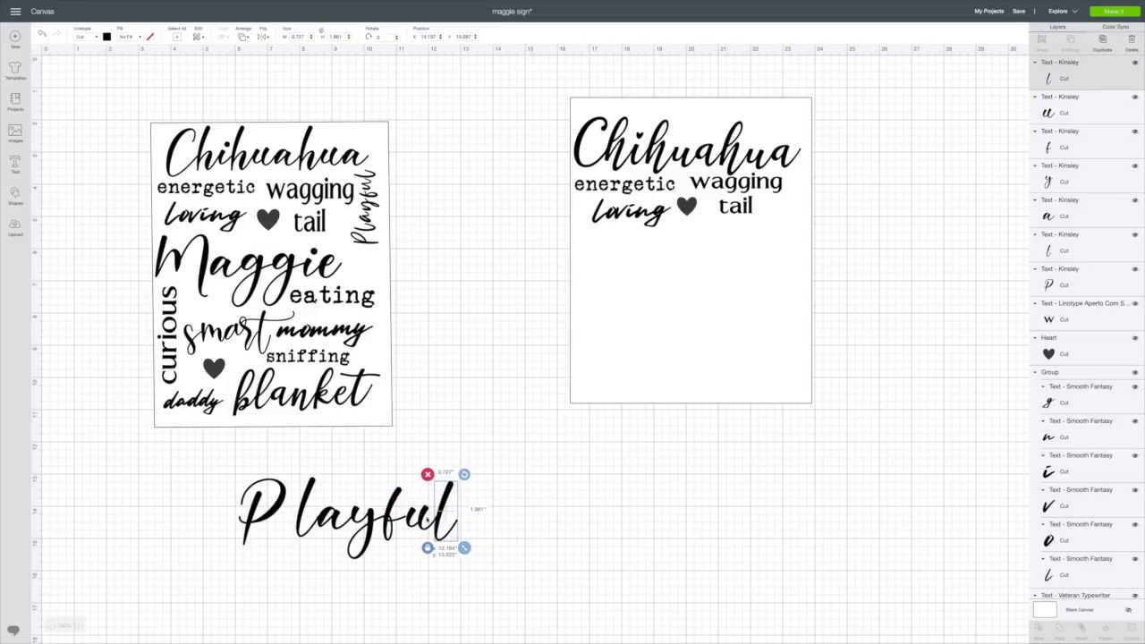
click(410, 516)
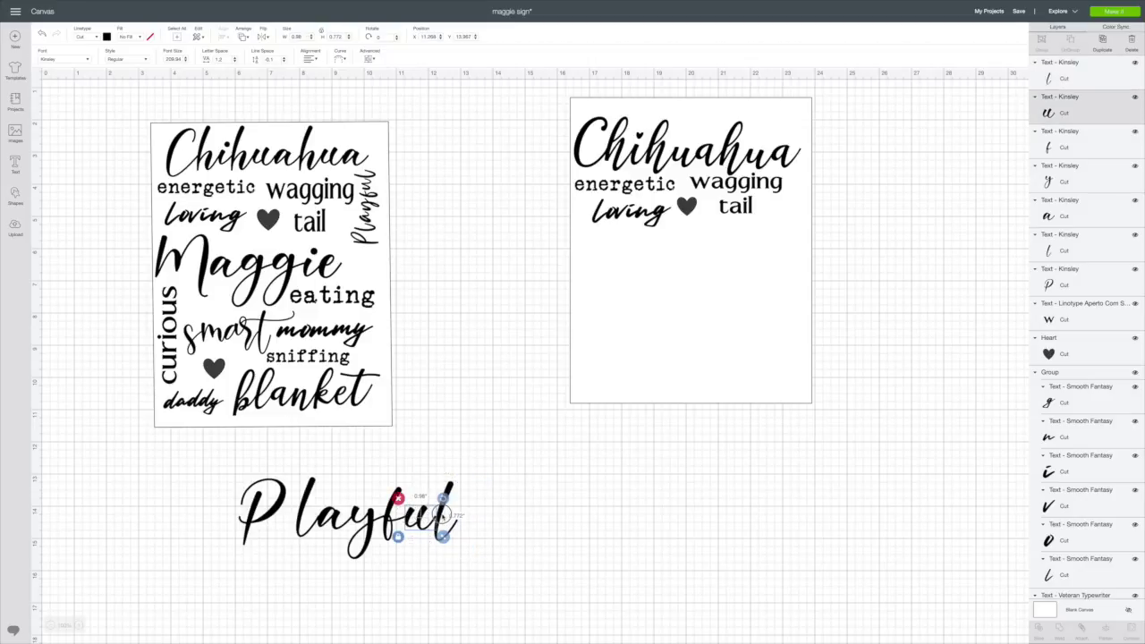
click(440, 512)
click(554, 522)
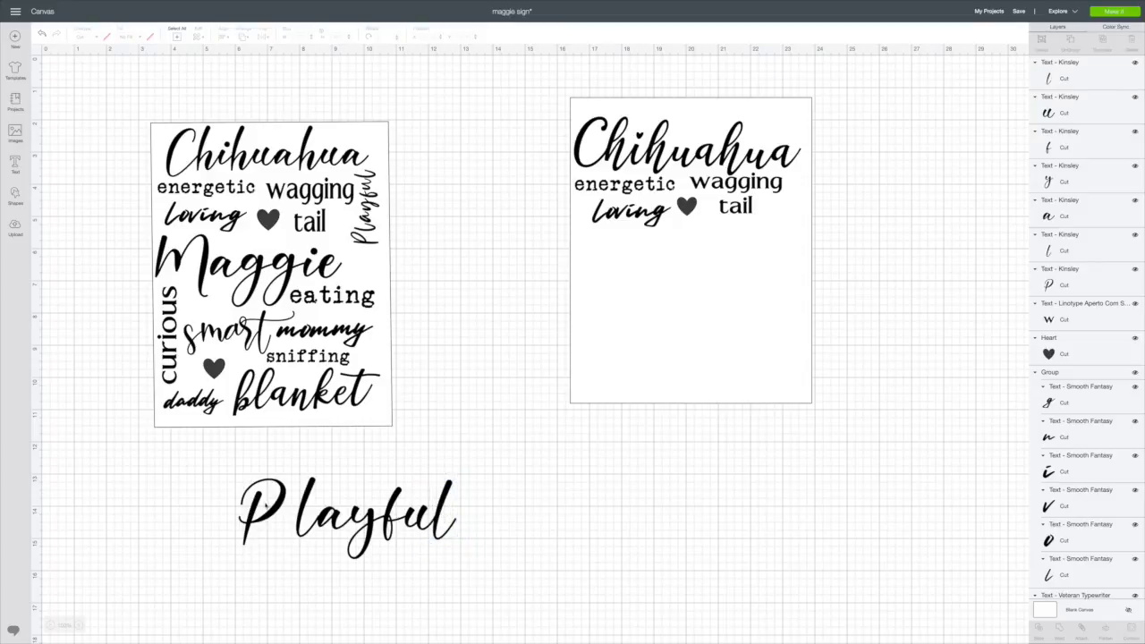
- Move the capital P close to the first "l" and group all the letters of "Playful"
click(298, 515)
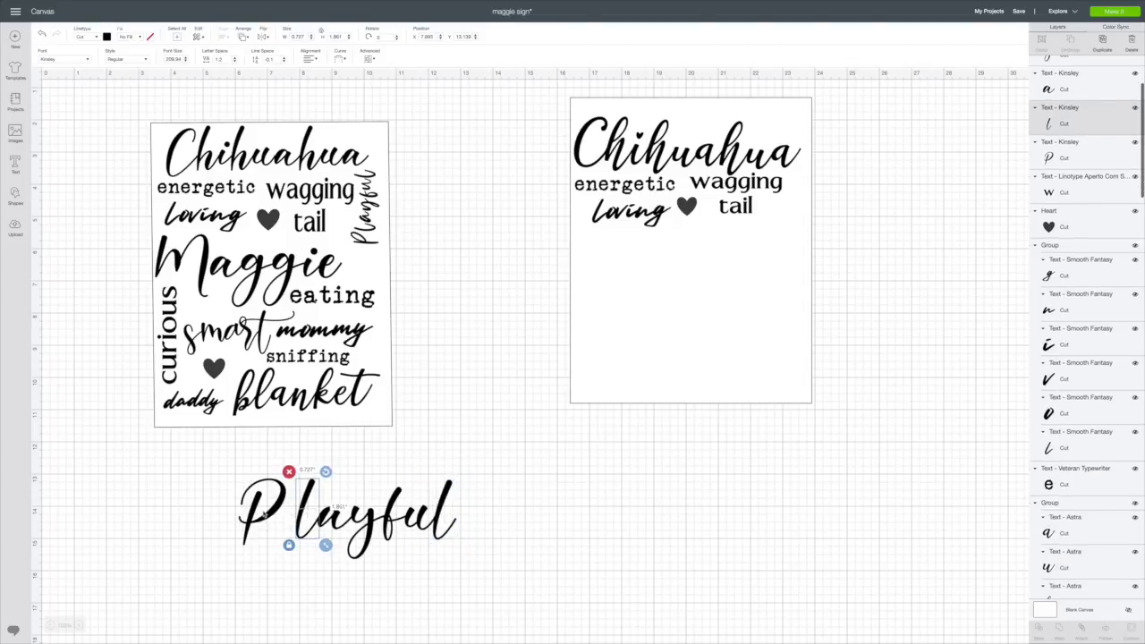
drag(266, 515, 276, 514)
click(437, 526)
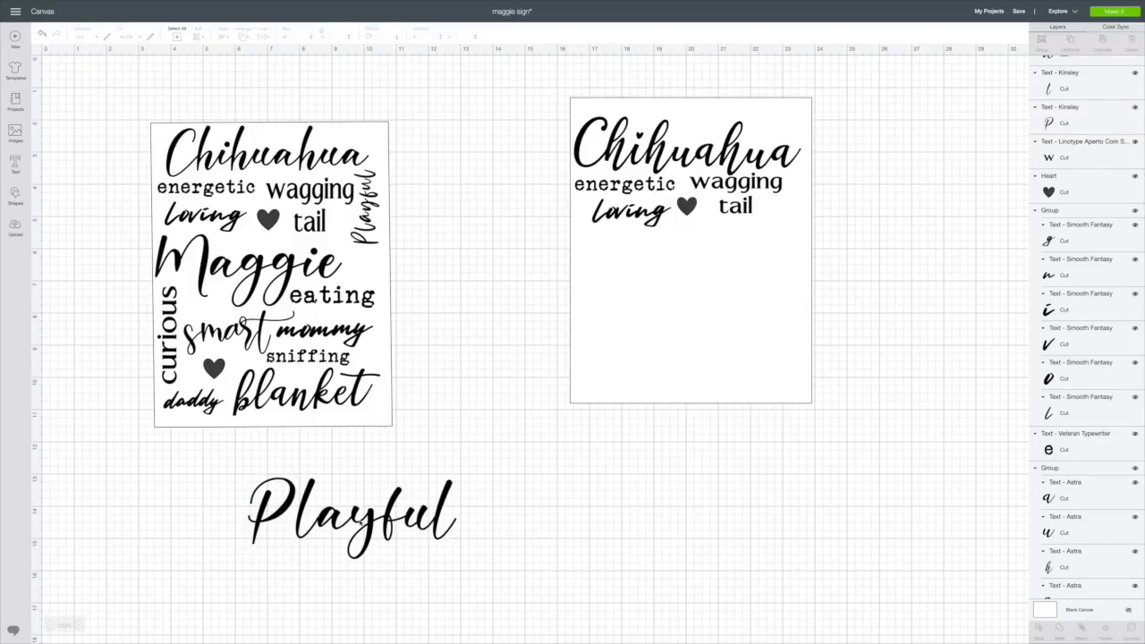
click(332, 516)
click(526, 533)
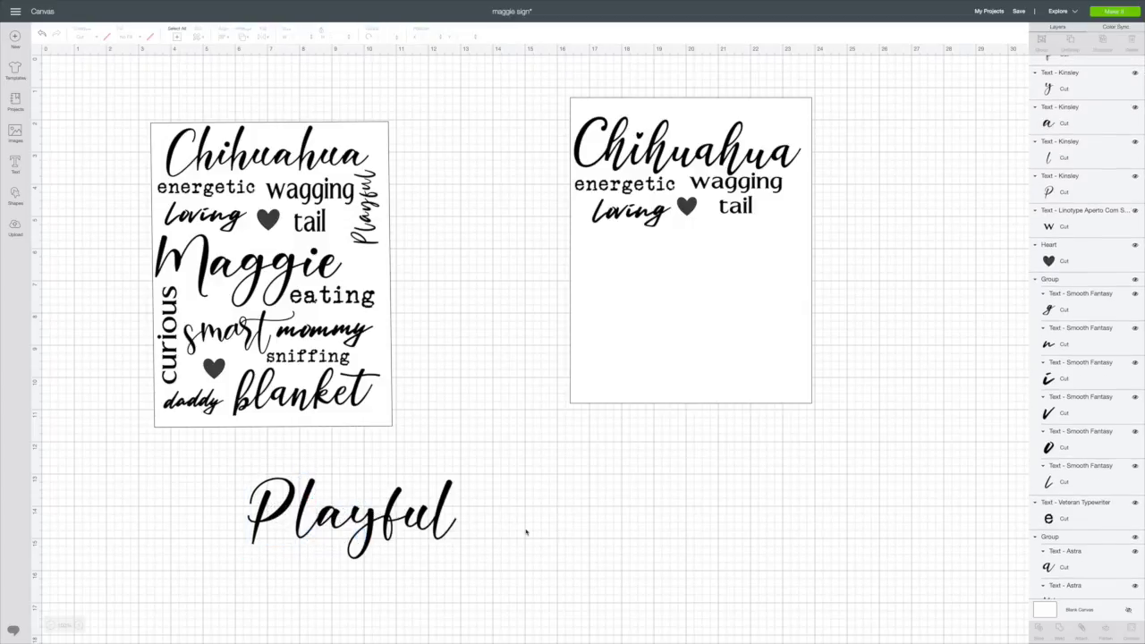
drag(227, 470, 541, 571)
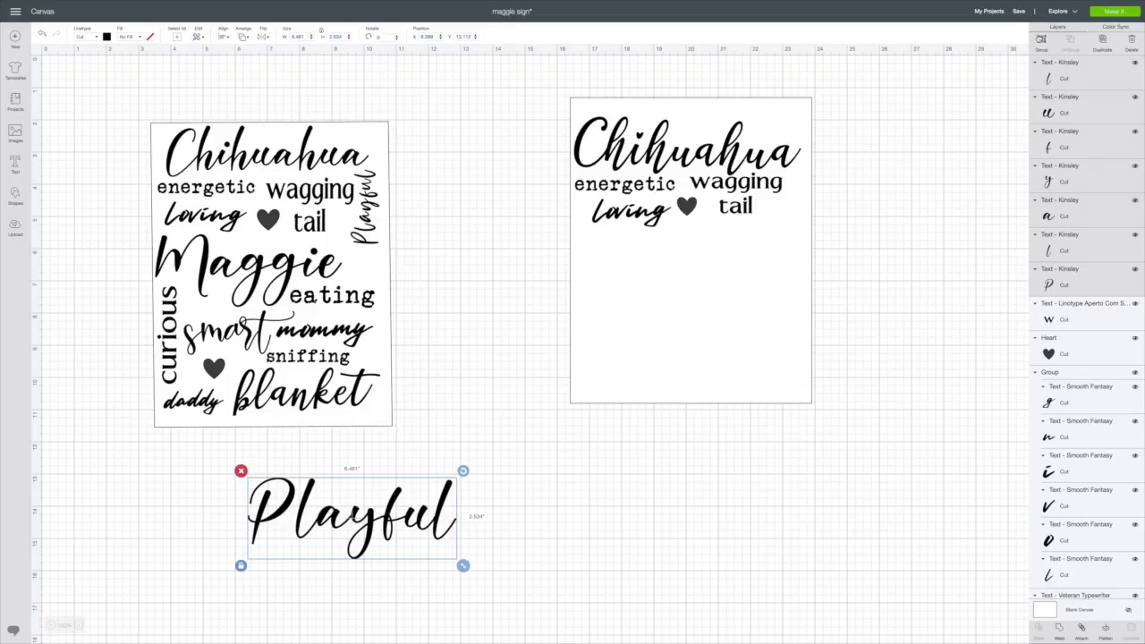
click(1041, 42)
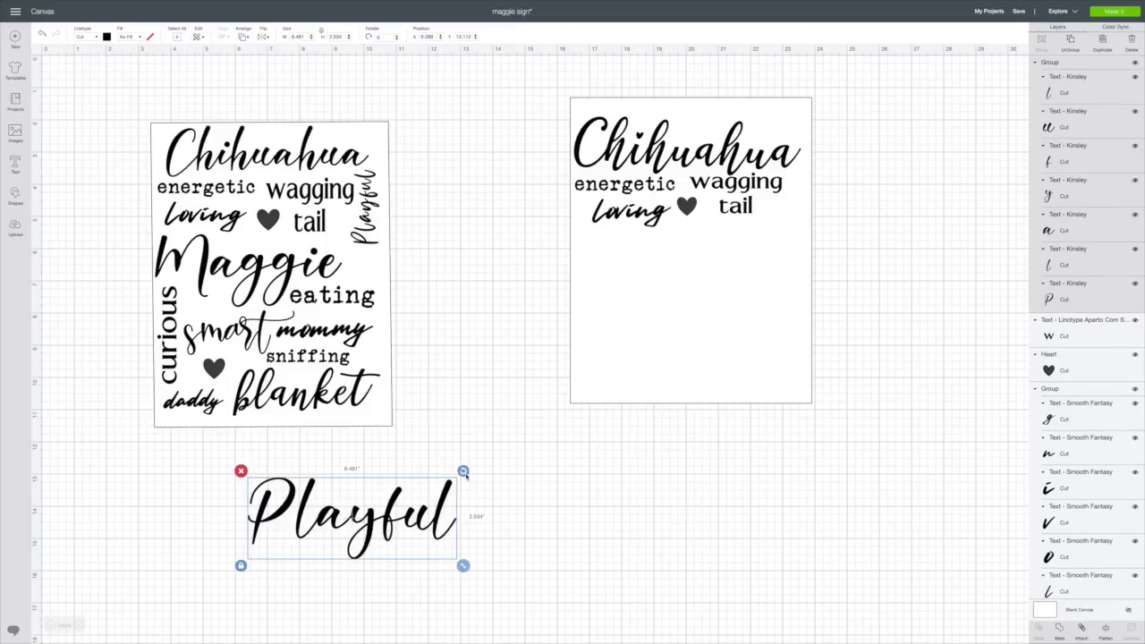
- Move "Playful" onto the new background and rotate it to read vertically from bottom to top
drag(438, 497, 875, 201)
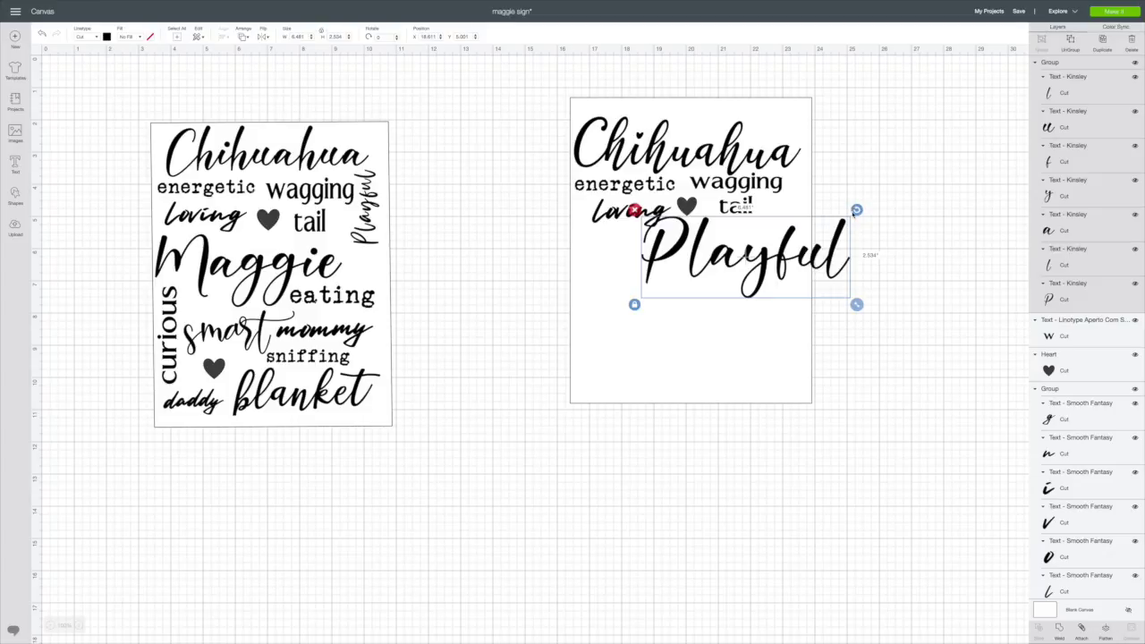
drag(857, 209, 722, 179)
click(823, 349)
click(766, 179)
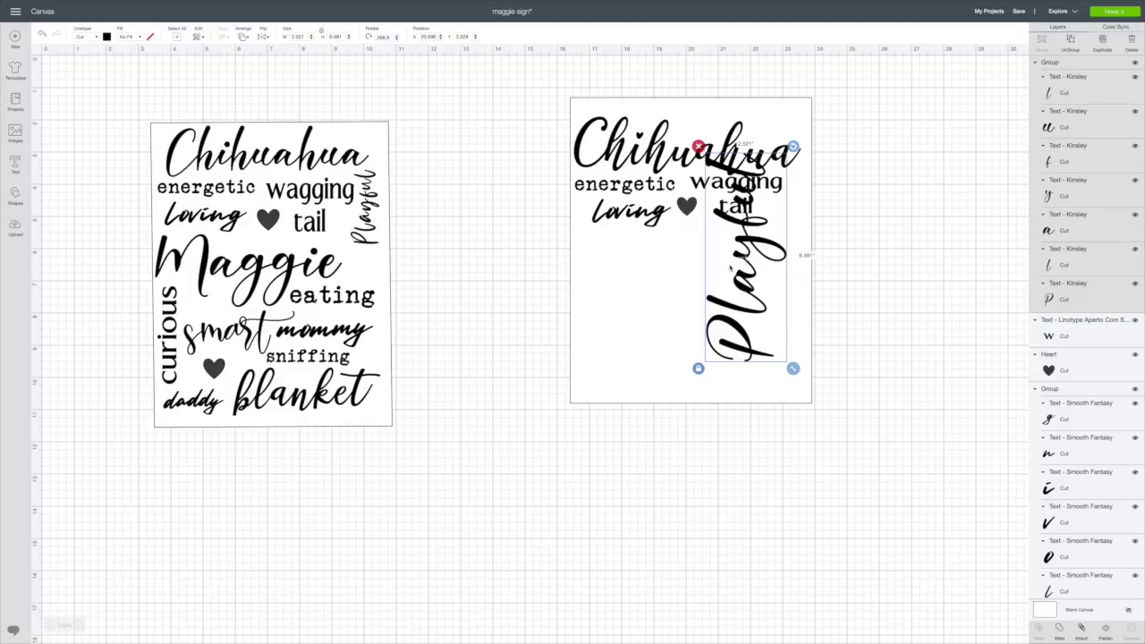
- Shrink the vertical "Playful" to about 2.45 inches tall and place it along the background's right edge, below "wagging"
drag(792, 369, 804, 284)
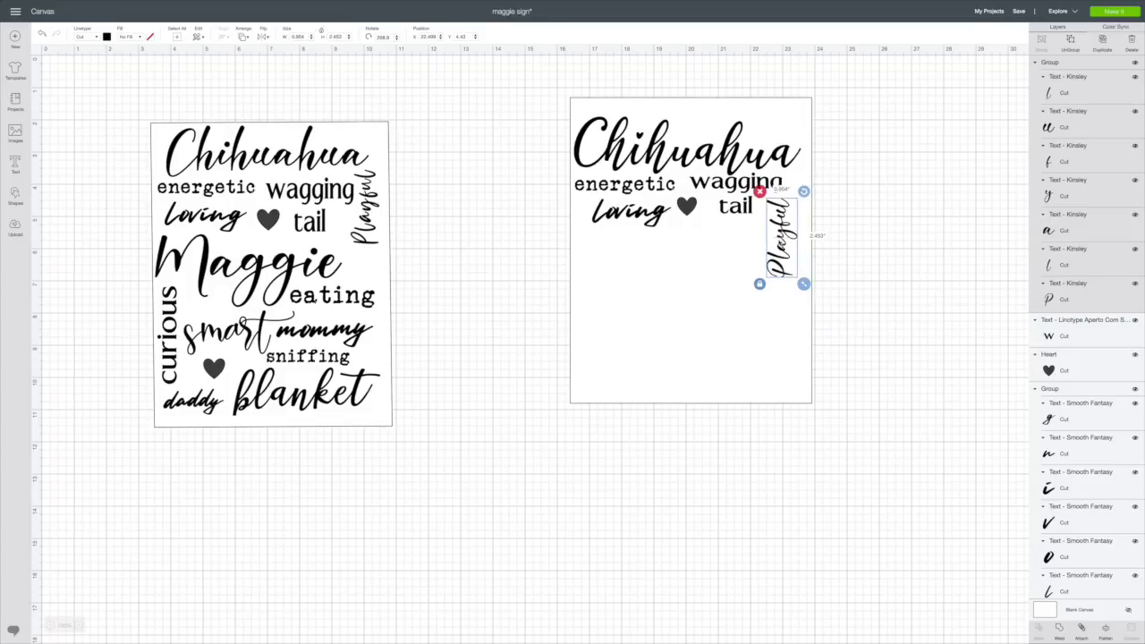
drag(791, 234, 803, 234)
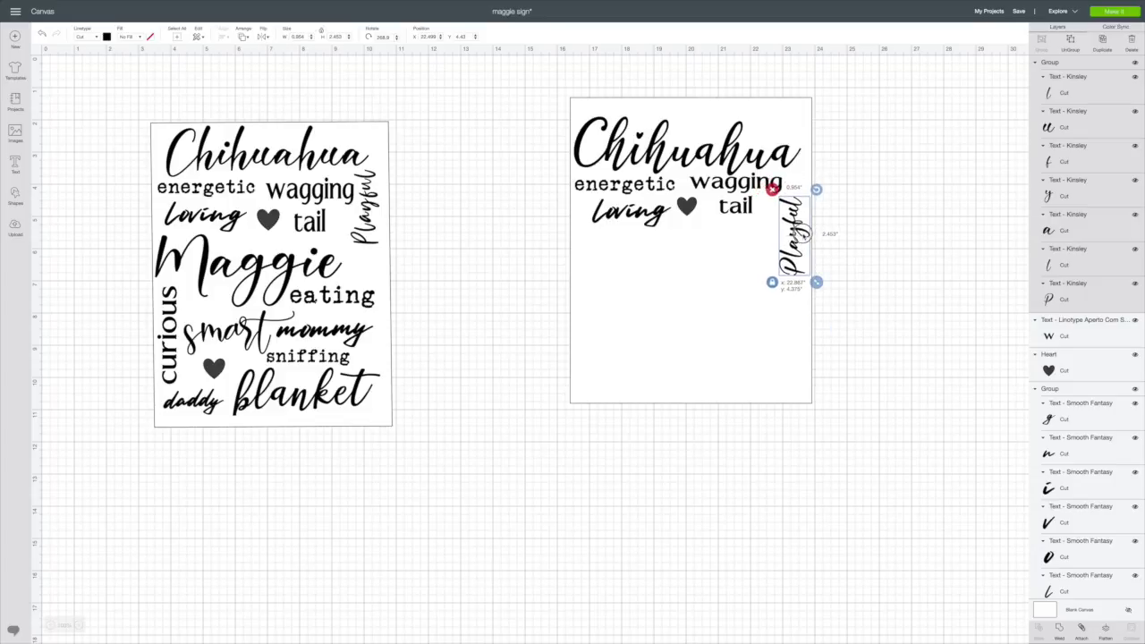
click(920, 268)
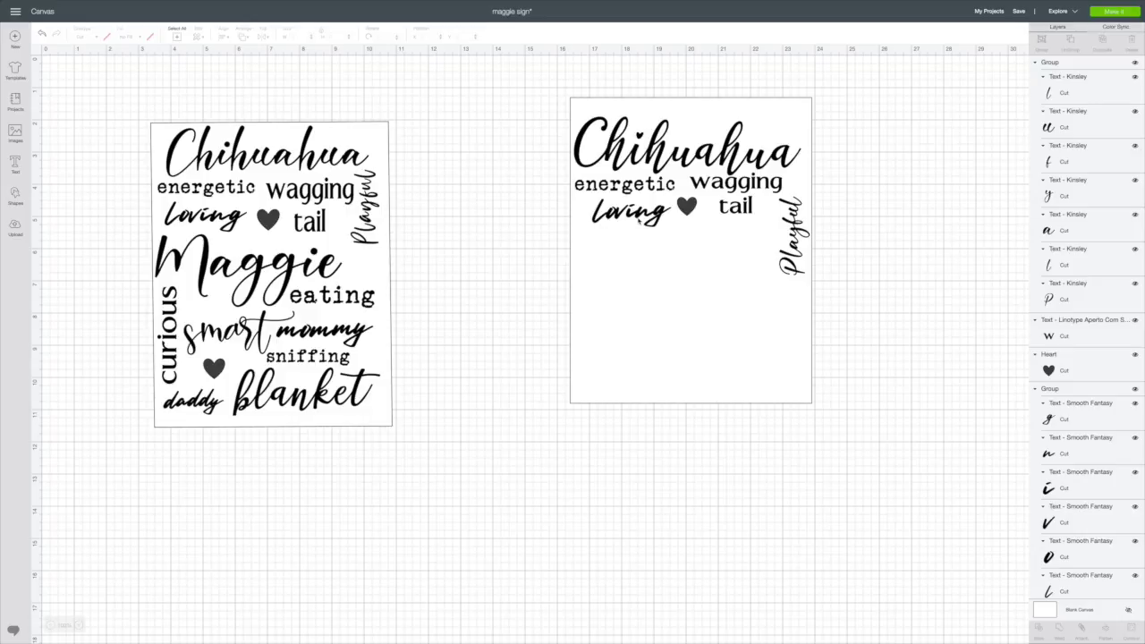
- Move "Chihuahua" up to the background's top edge and raise "energetic" and "wagging tail" directly beneath it
click(711, 143)
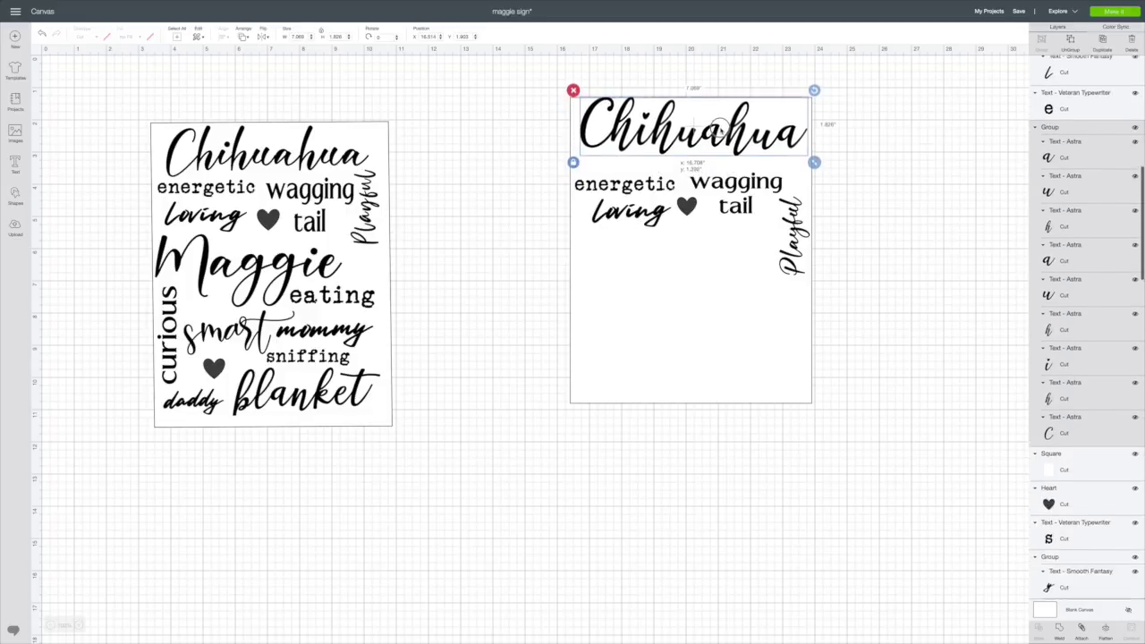
click(641, 183)
drag(631, 178, 631, 166)
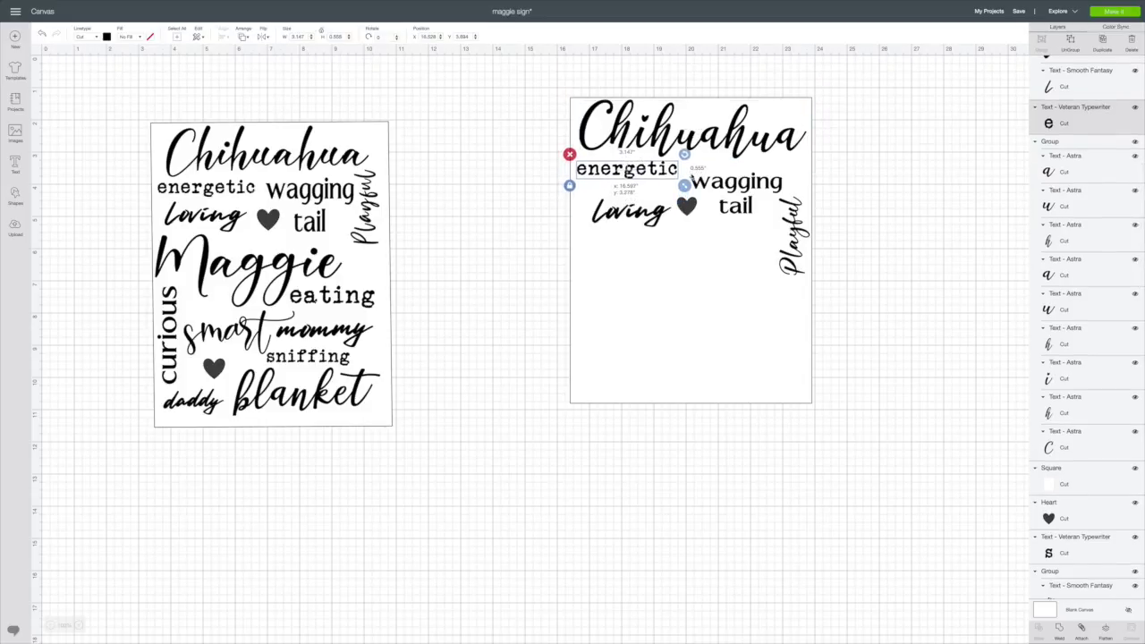
click(727, 183)
drag(727, 183, 727, 170)
- Move "loving" directly beneath "energetic" on the new background and place the heart close beside it
click(637, 216)
drag(637, 216, 617, 200)
click(615, 199)
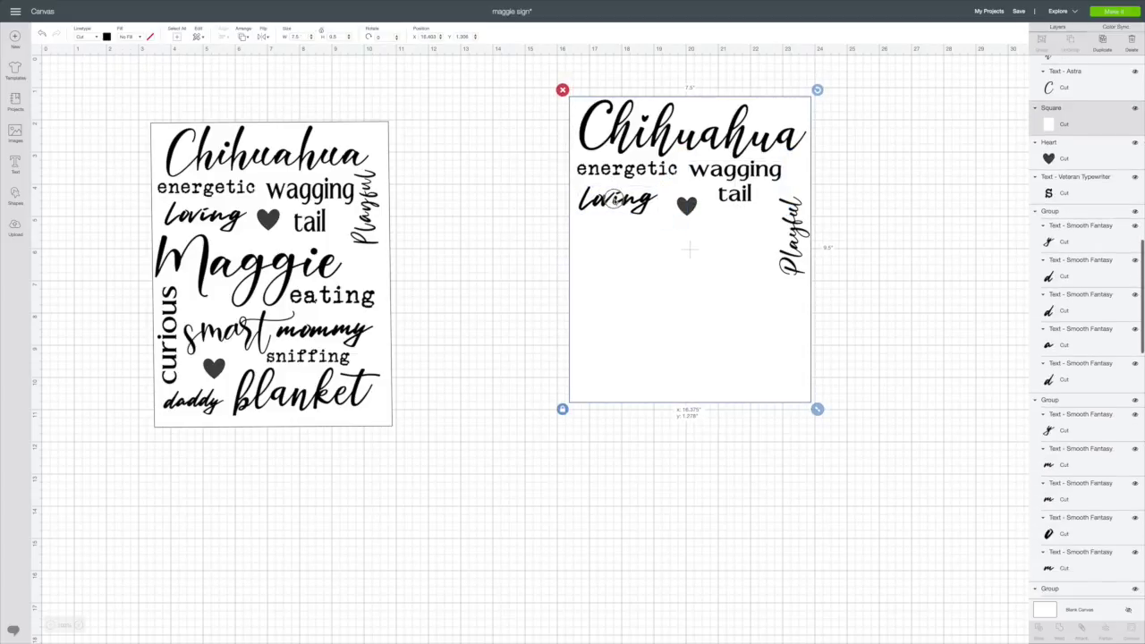
click(615, 198)
drag(685, 206, 677, 201)
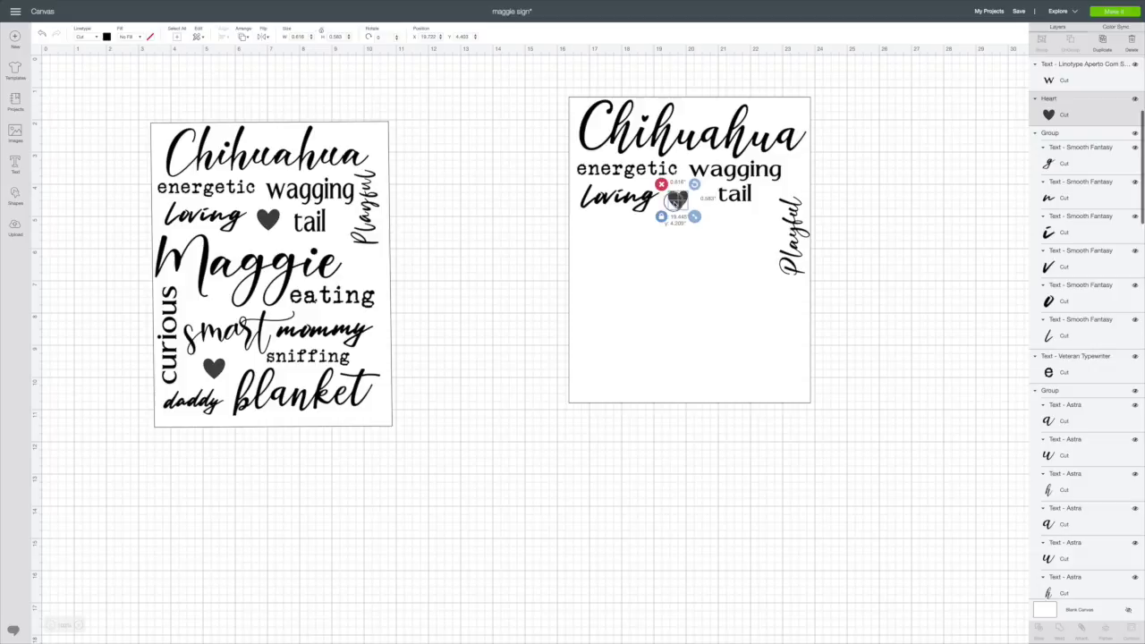
- Scale "wagging tail" down slightly and raise the vertical "Playful" beside it along the background's right edge
click(791, 205)
drag(791, 206, 790, 201)
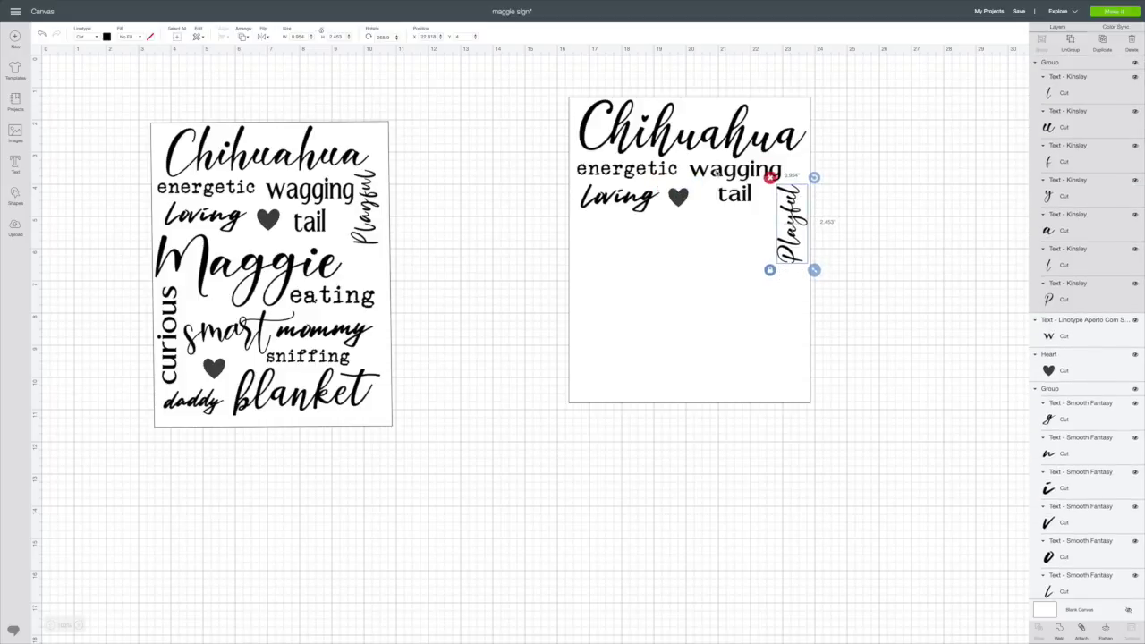
click(747, 170)
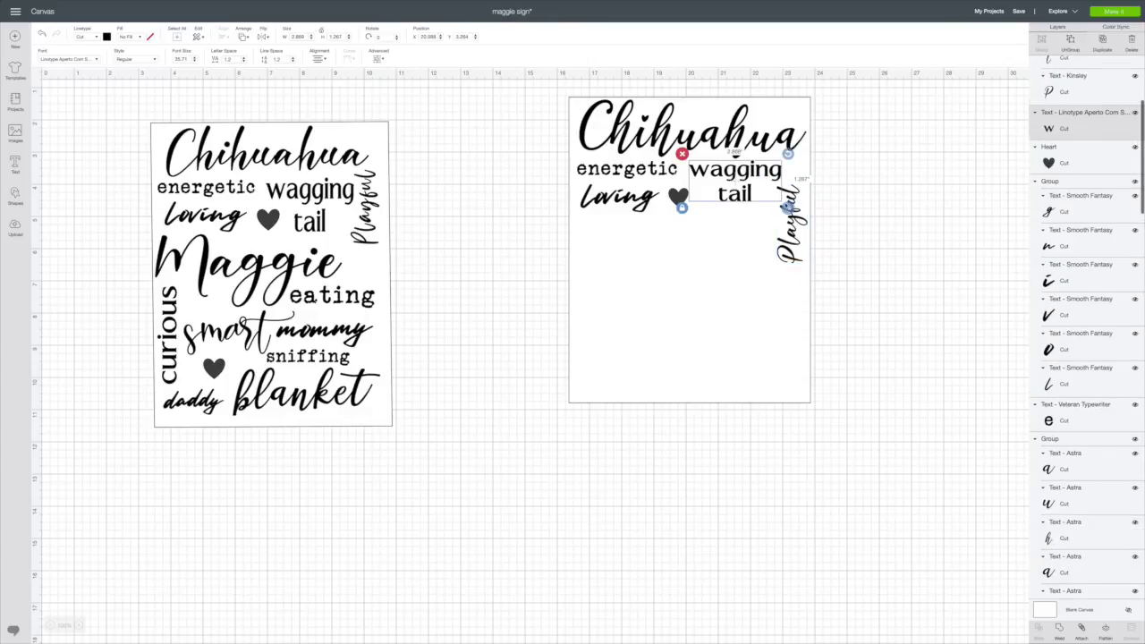
drag(786, 209, 773, 203)
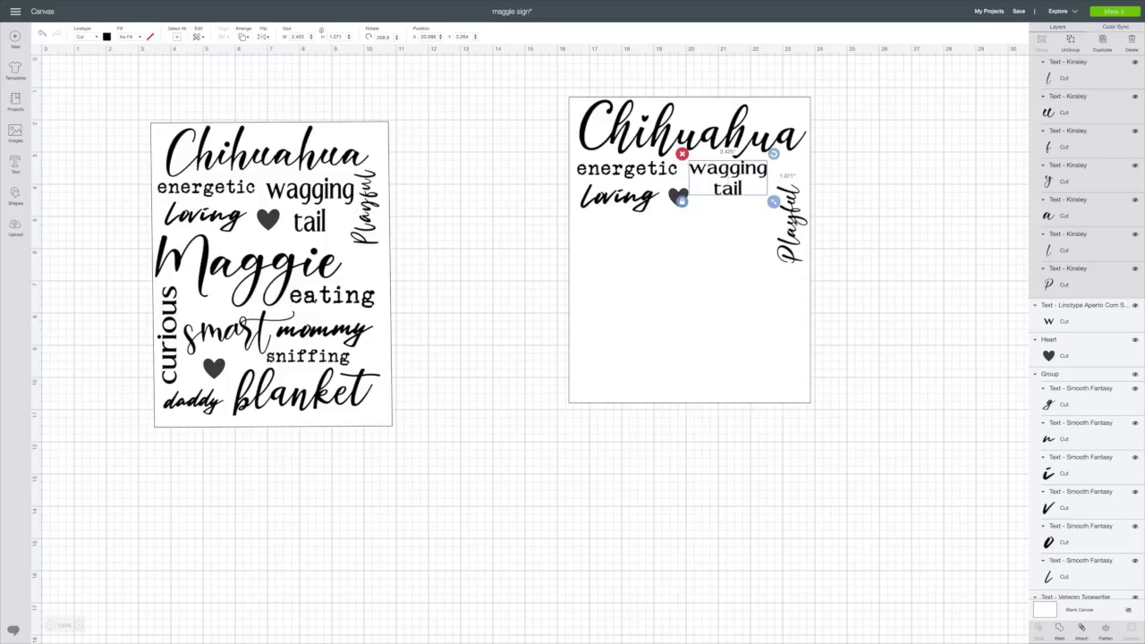
click(793, 226)
drag(792, 225, 791, 201)
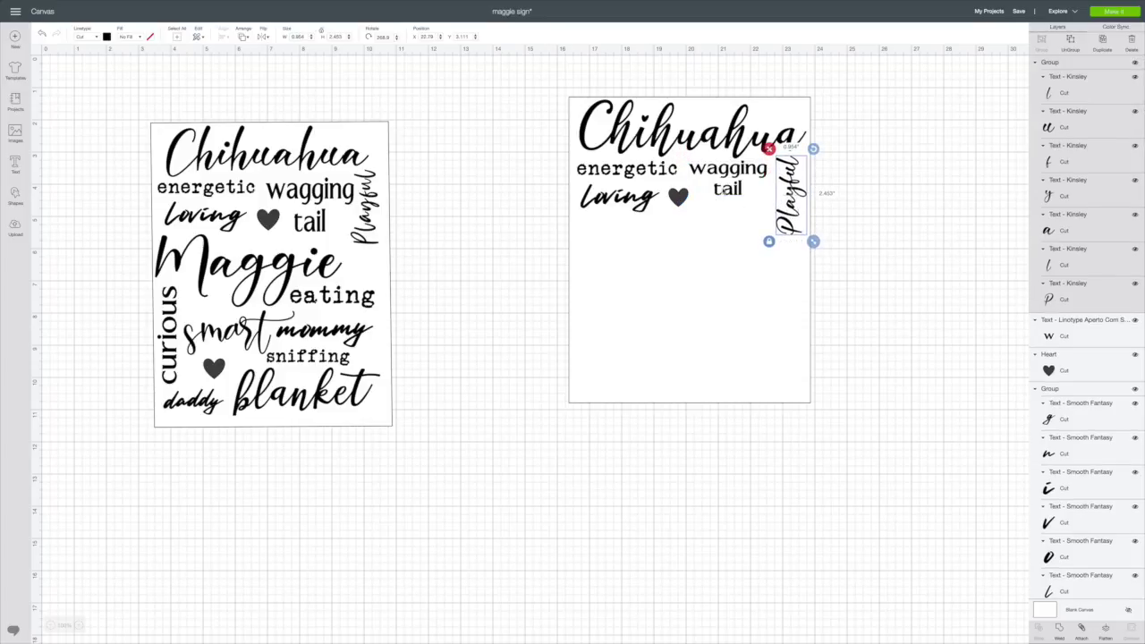
click(730, 189)
drag(775, 203, 784, 207)
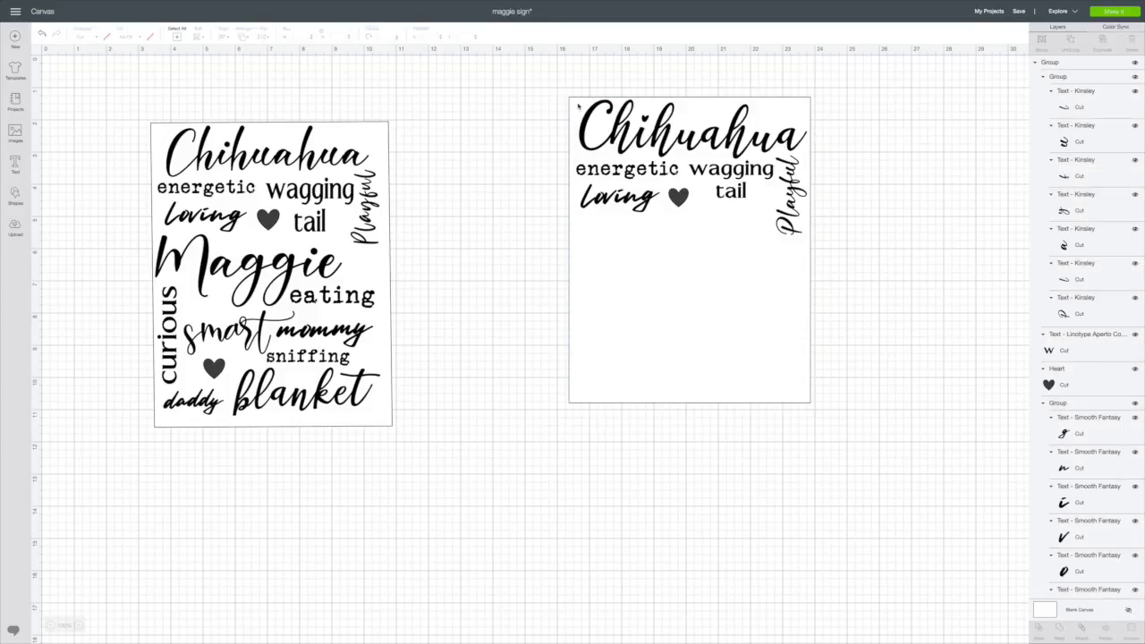
- Delete the entire recreated copy of the sign, including its background and grouped words, keeping the original sign
click(570, 99)
click(732, 152)
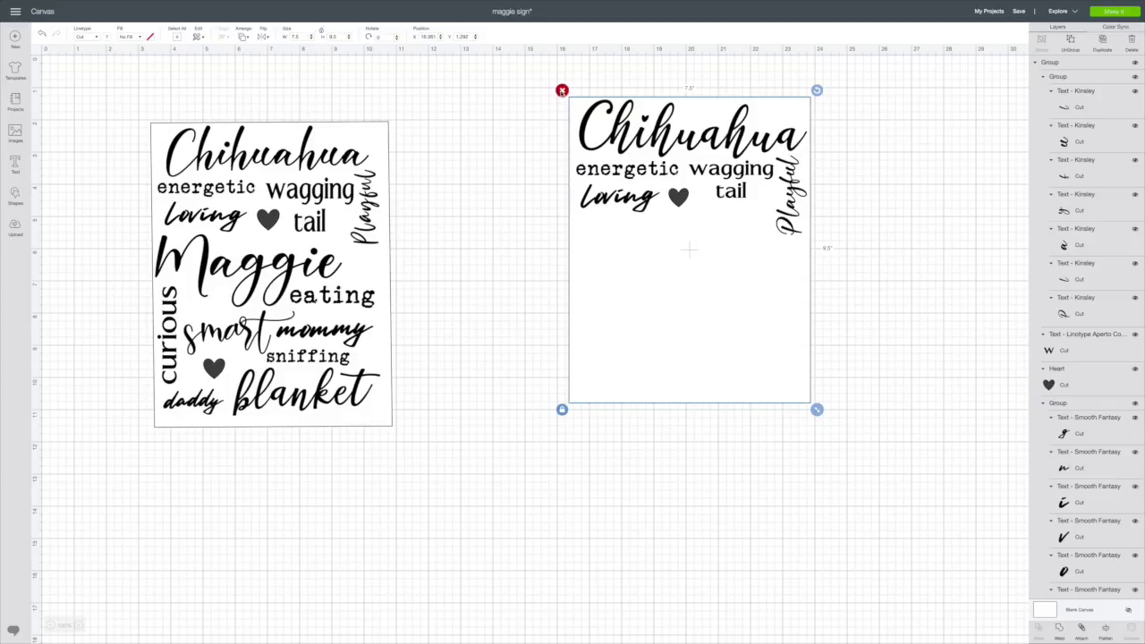
click(562, 92)
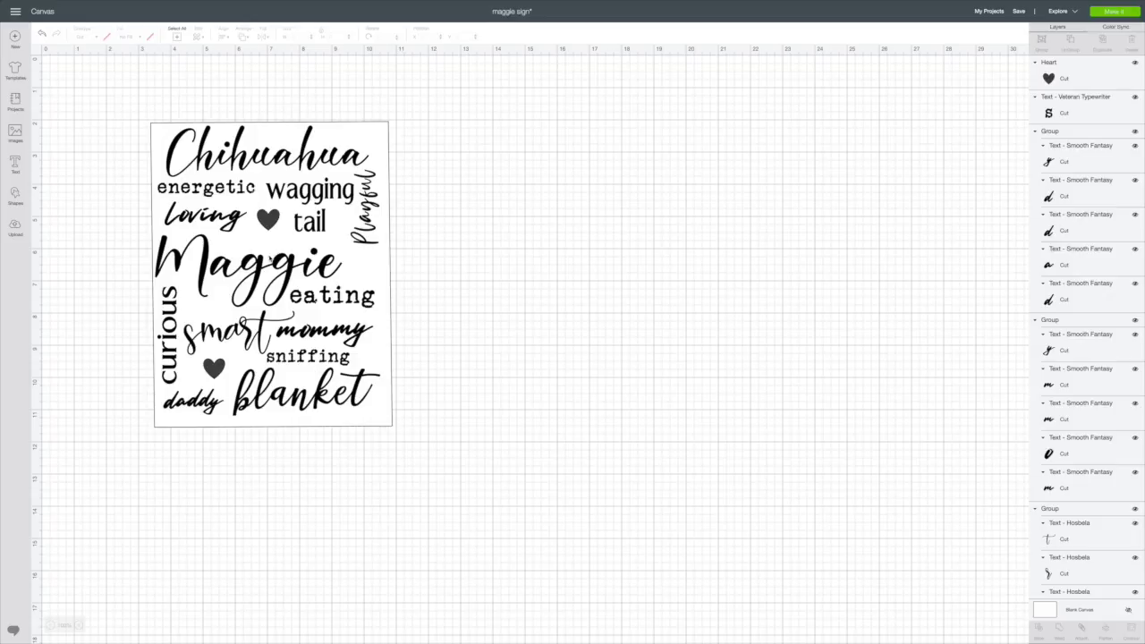
- Delete the background square behind the original sign and weld all its words and hearts into one shape
click(158, 141)
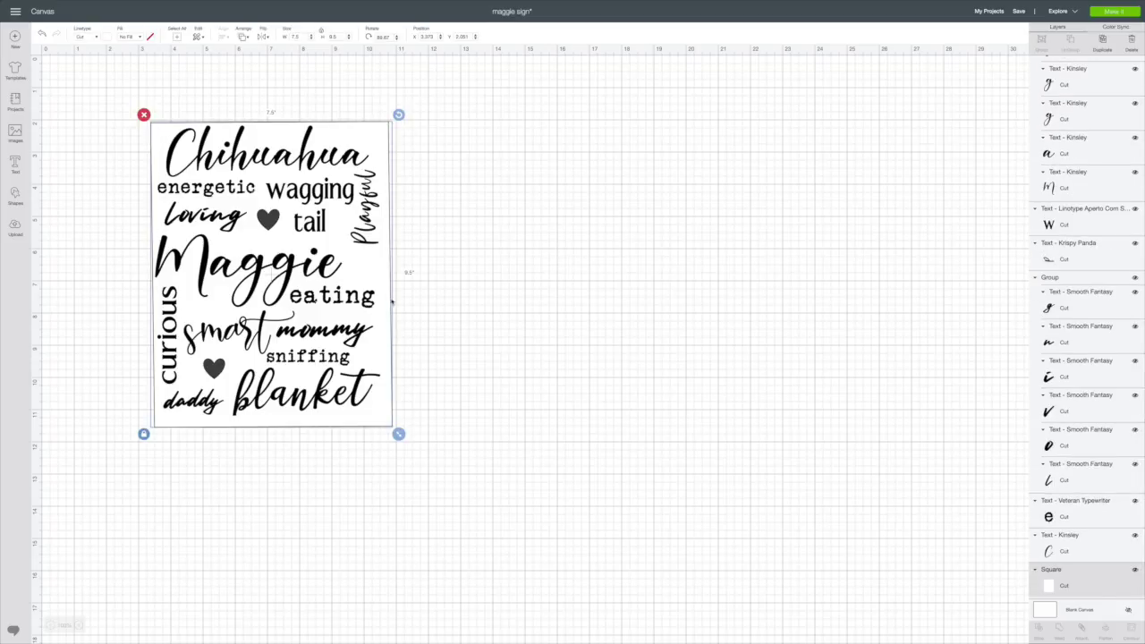
click(143, 114)
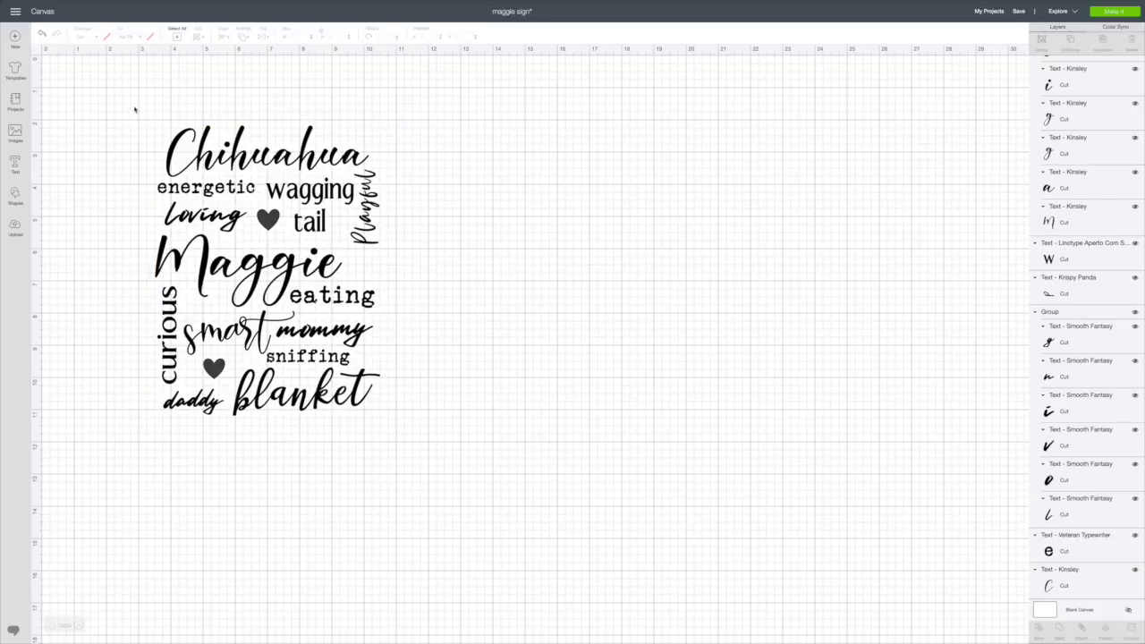
drag(133, 105, 450, 493)
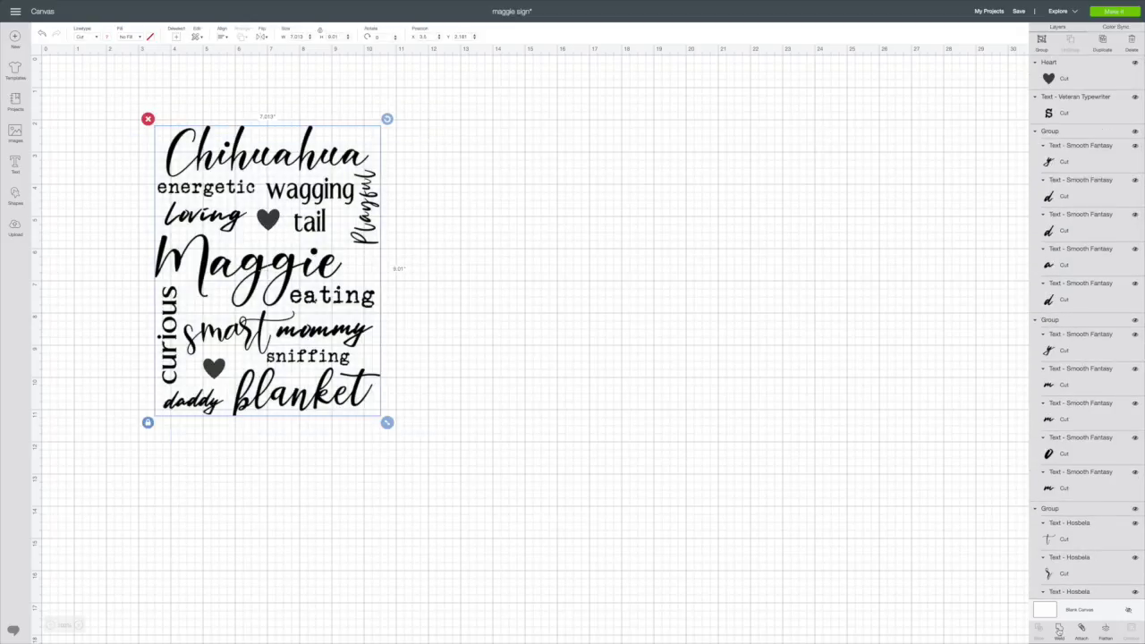
click(1059, 629)
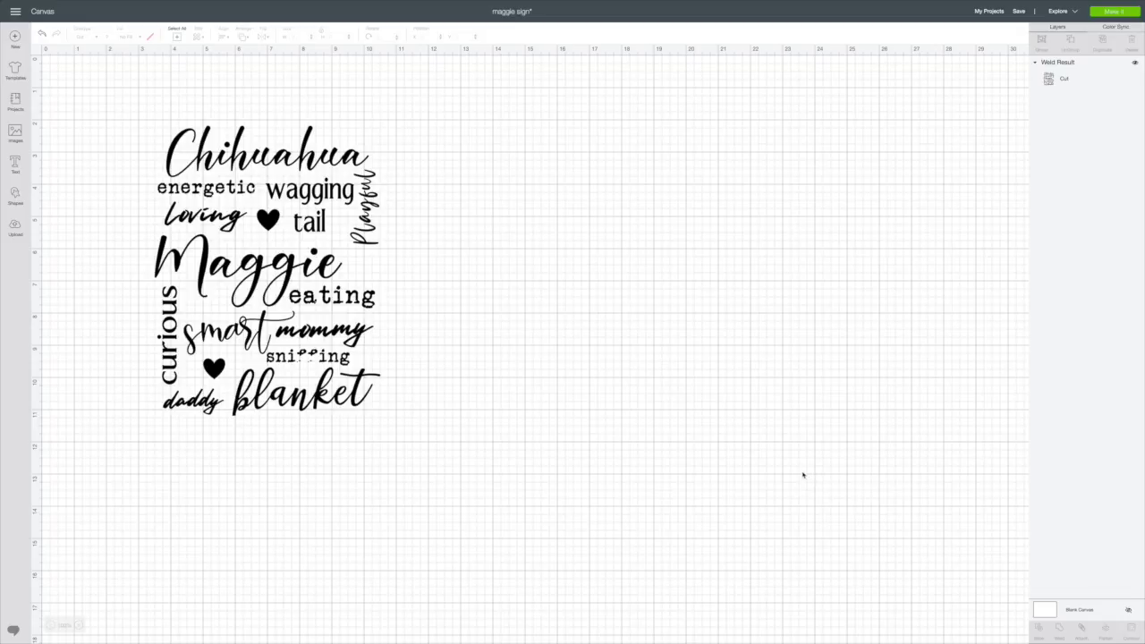
- Send the welded design to cutting on the 12 by 12 inch mat and set the material to Premium Vinyl
click(1111, 13)
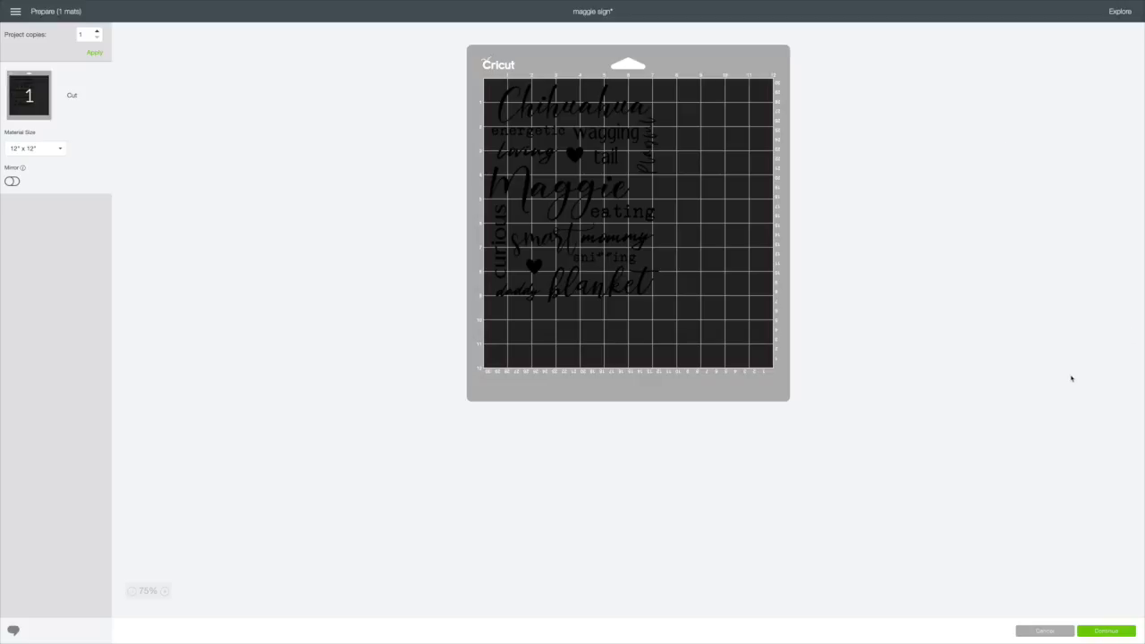
click(1107, 631)
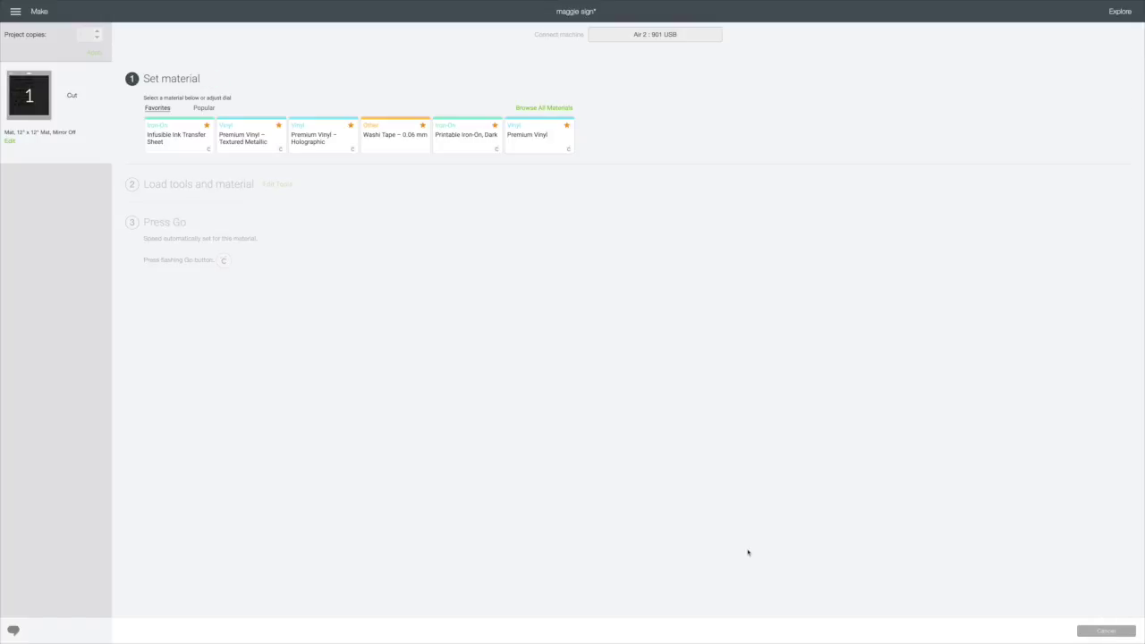
click(524, 141)
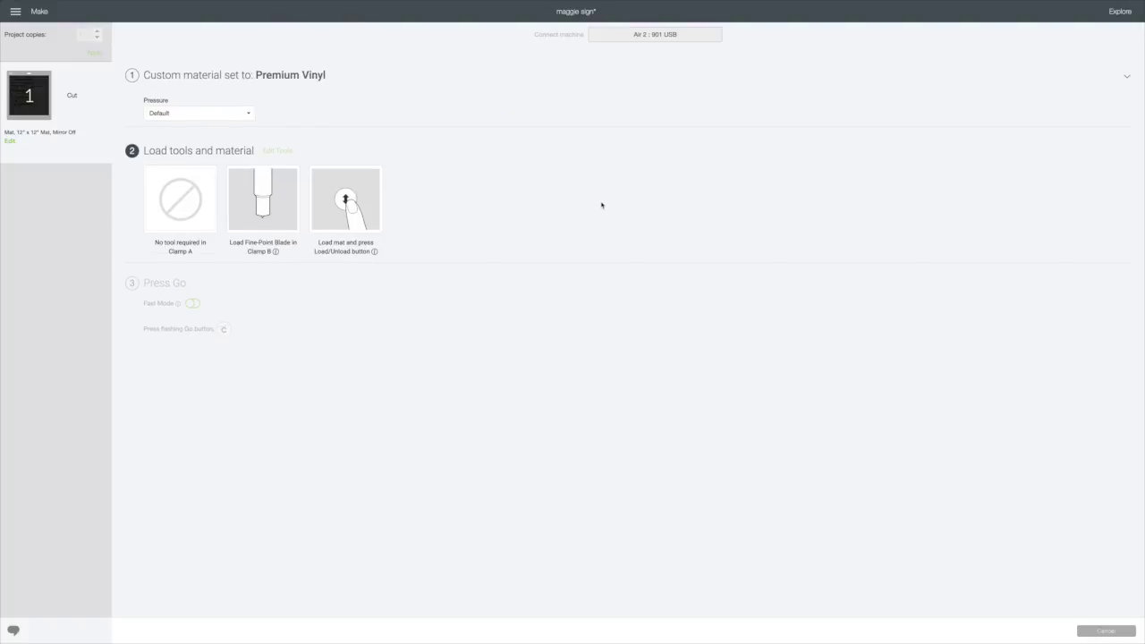